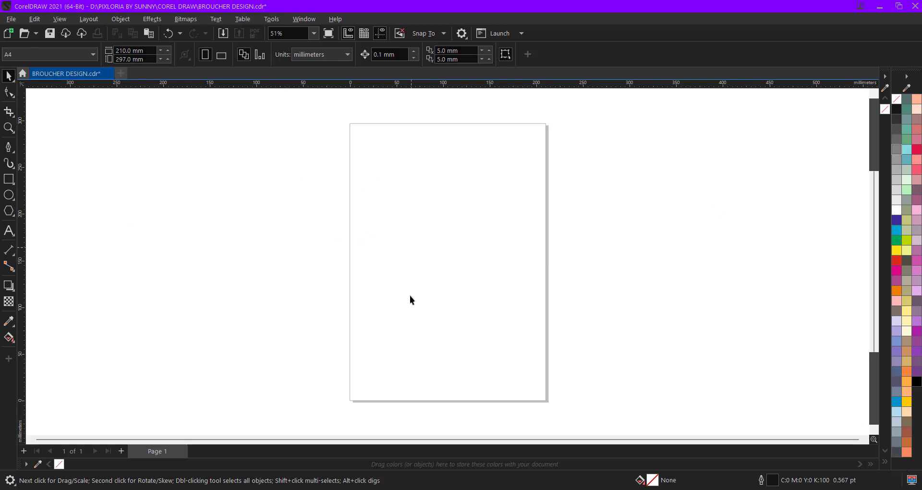
- Switch to the Chrome browser and run a Google Images search for "brochure design"
click(579, 487)
text(BRO)
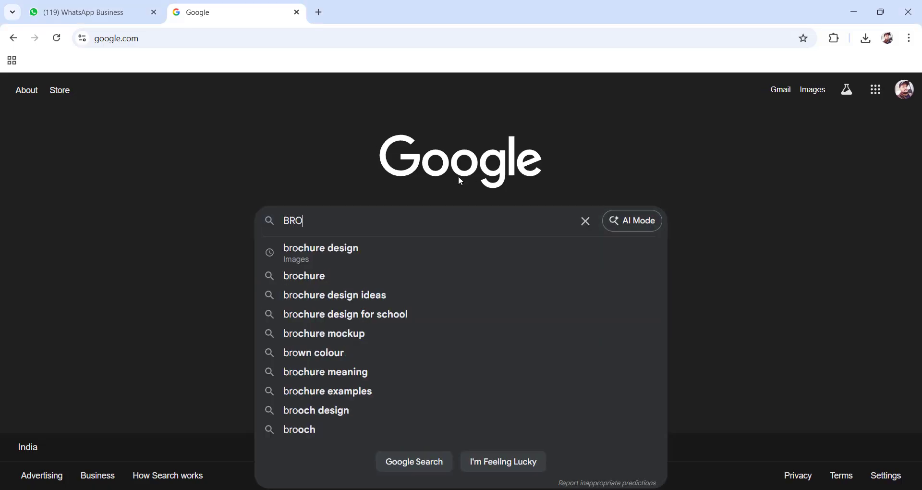
text(UCH)
key(Down)
key(Return)
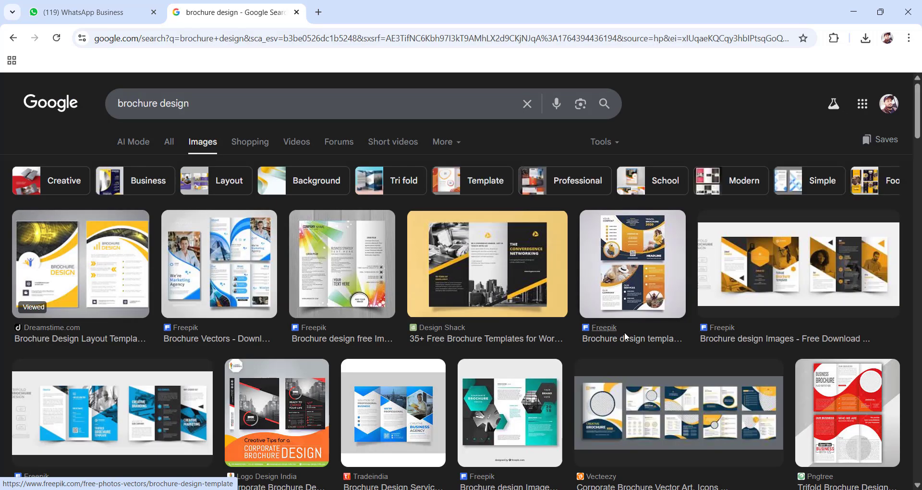
- Look through the brochure image results for a layout suitable as a design reference
scroll(625, 333, down, 4)
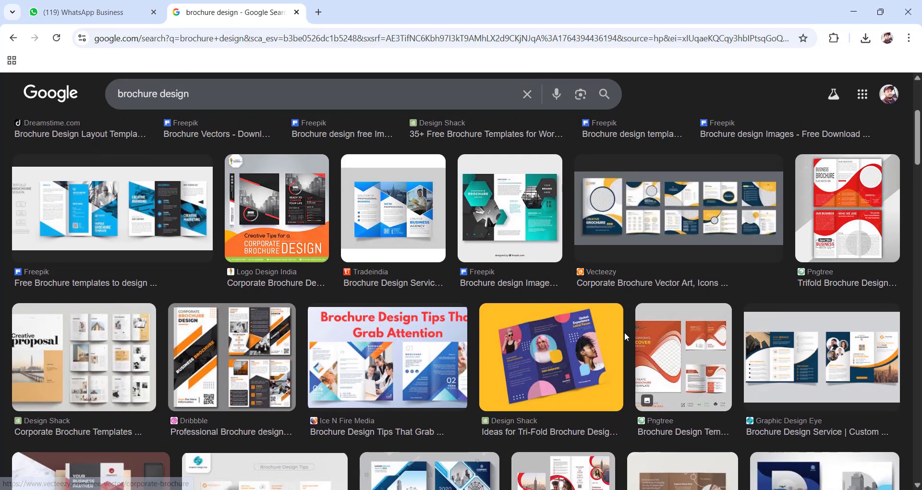
scroll(624, 332, down, 3)
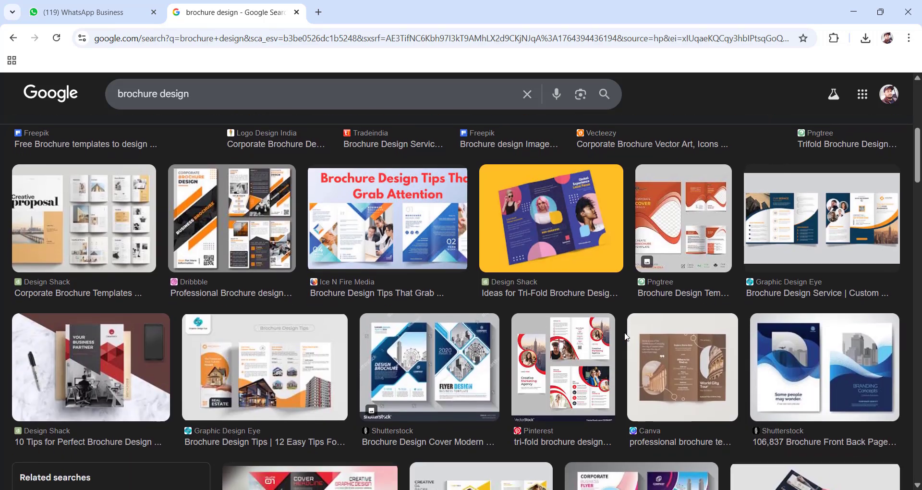
scroll(625, 333, up, 6)
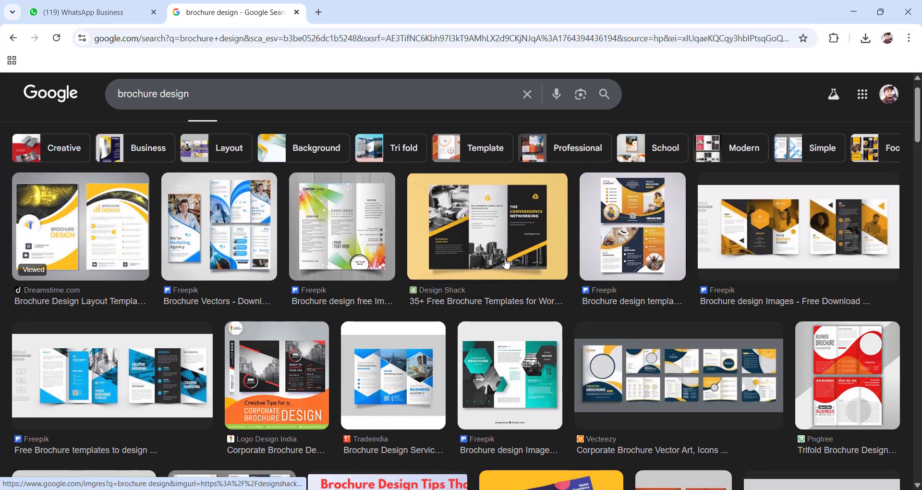
scroll(570, 296, up, 1)
scroll(569, 296, down, 7)
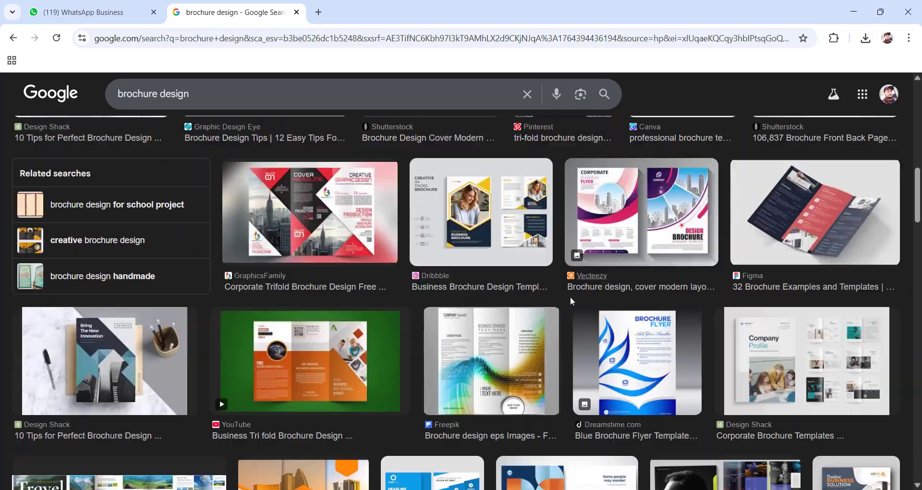
scroll(570, 296, down, 10)
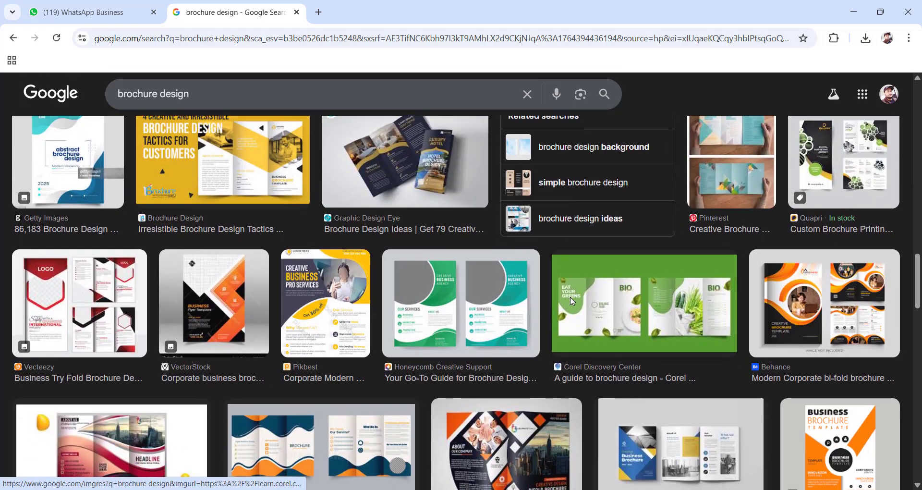
scroll(572, 302, down, 8)
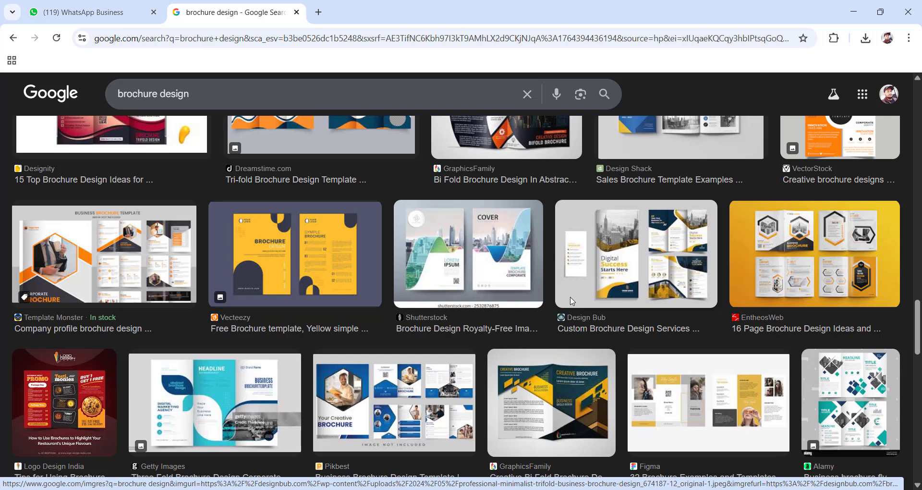
scroll(572, 301, down, 2)
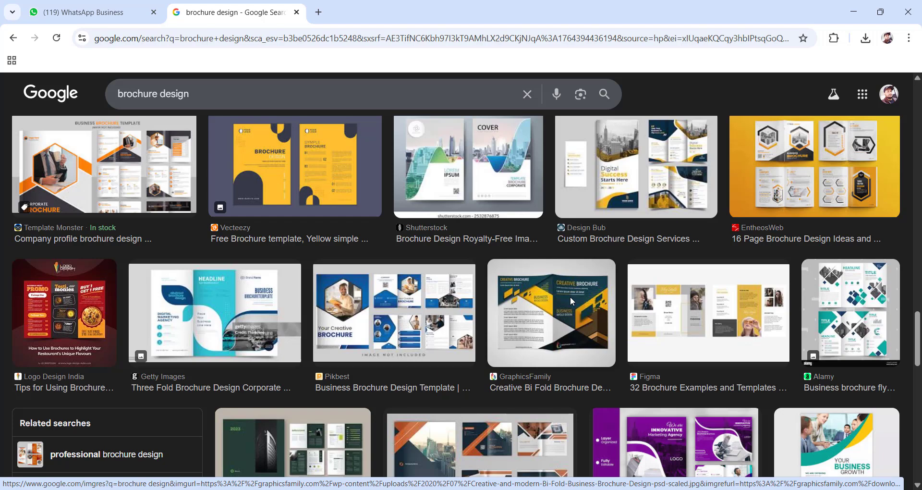
scroll(571, 298, down, 1)
scroll(571, 299, down, 3)
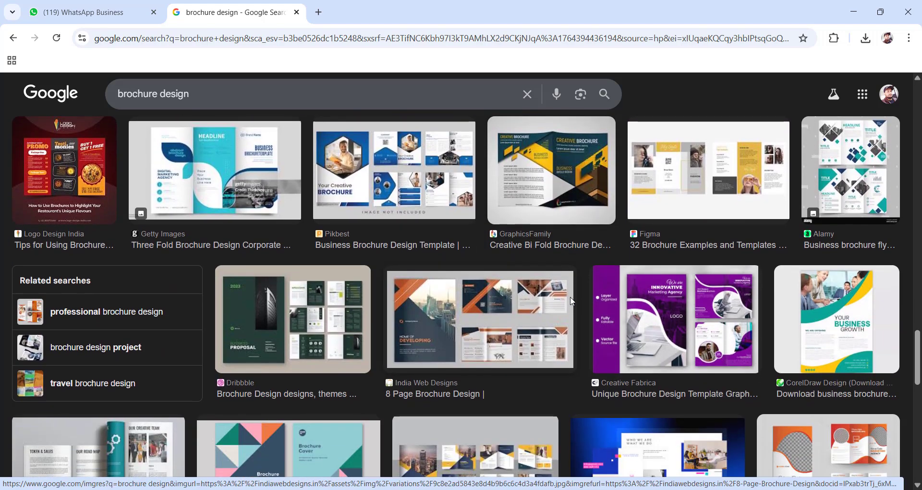
scroll(639, 317, down, 4)
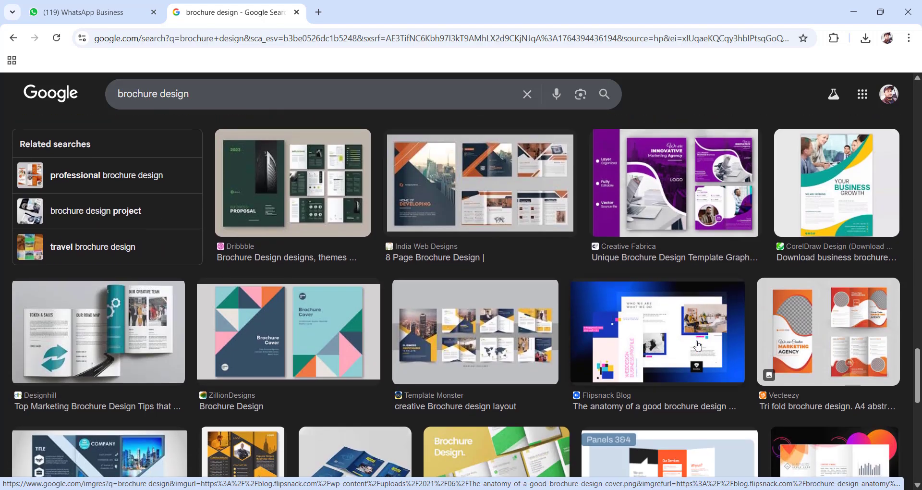
scroll(697, 345, down, 5)
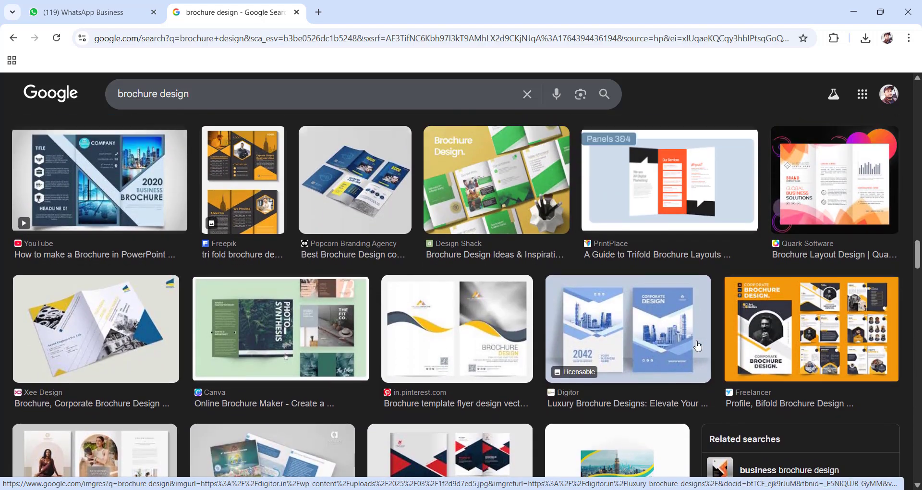
scroll(698, 344, up, 3)
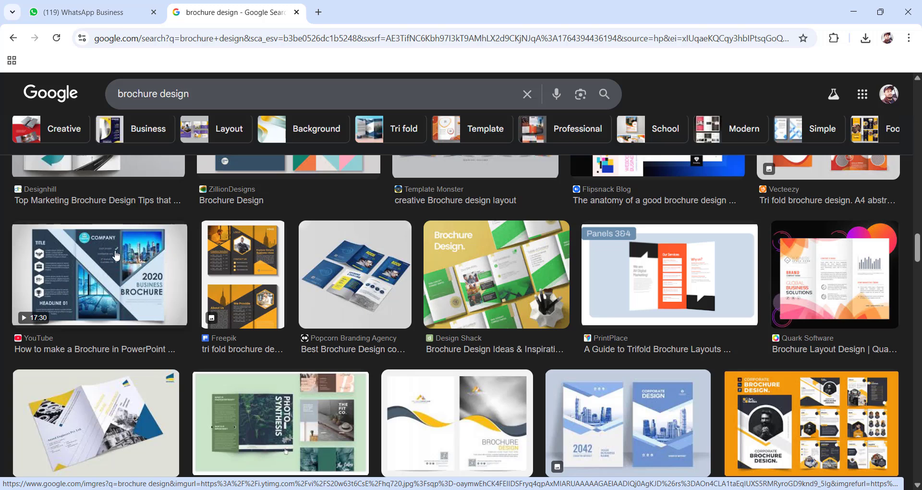
scroll(146, 271, down, 2)
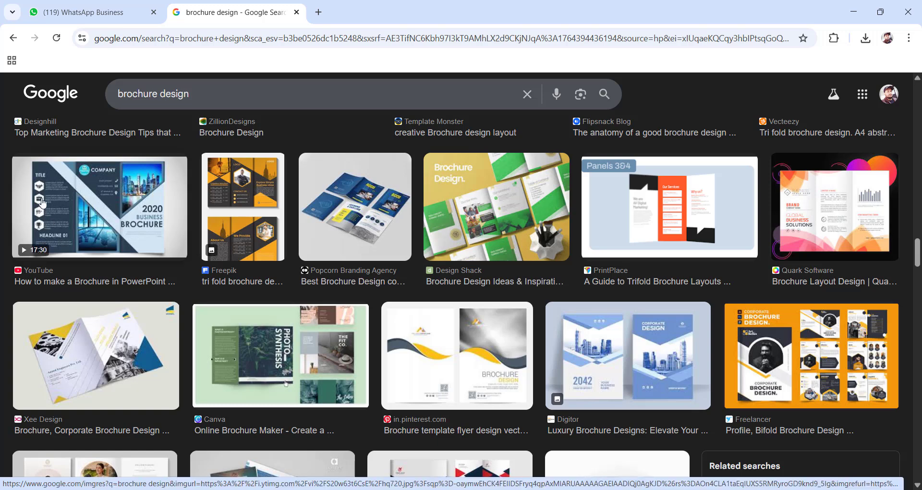
scroll(150, 243, down, 2)
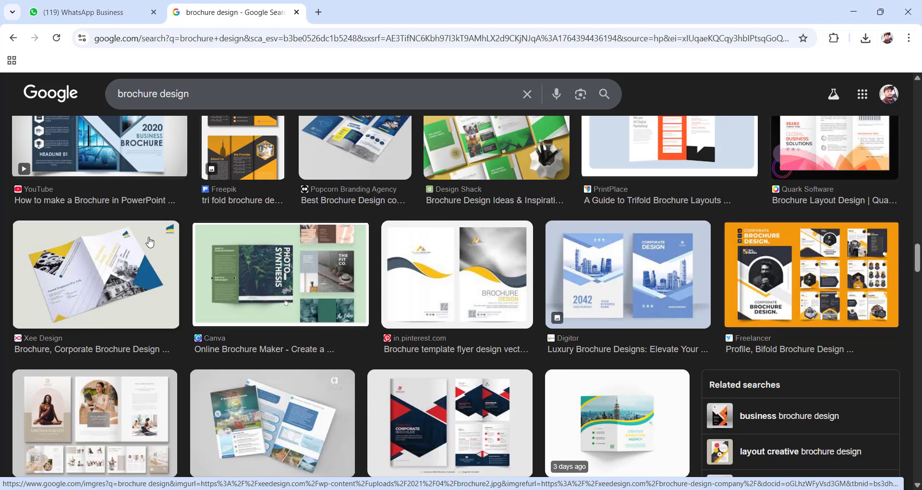
scroll(361, 255, down, 6)
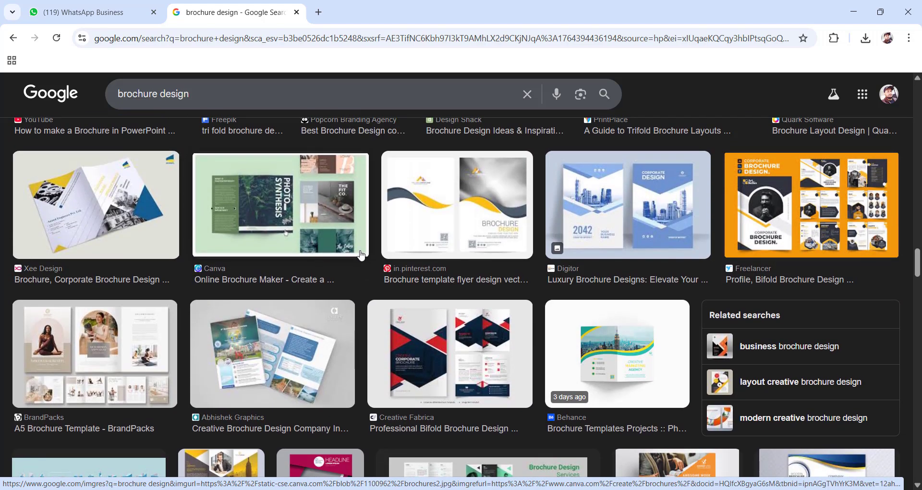
scroll(361, 254, down, 3)
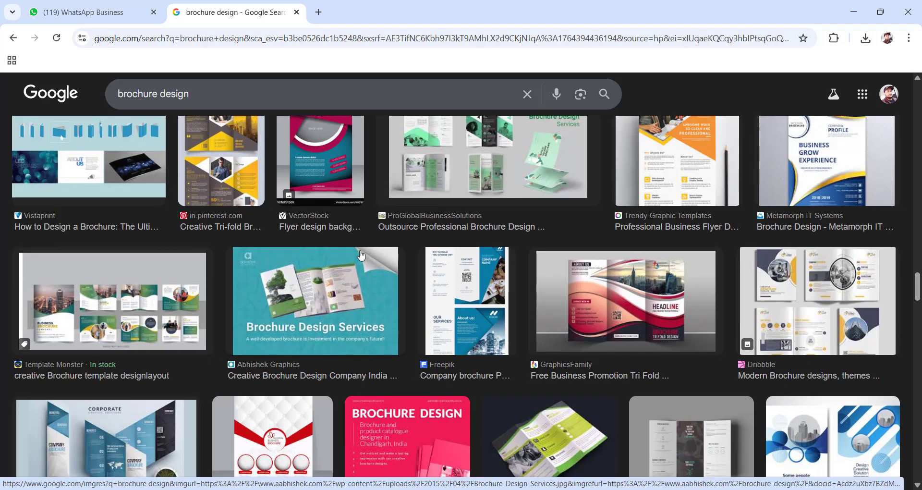
scroll(338, 295, down, 4)
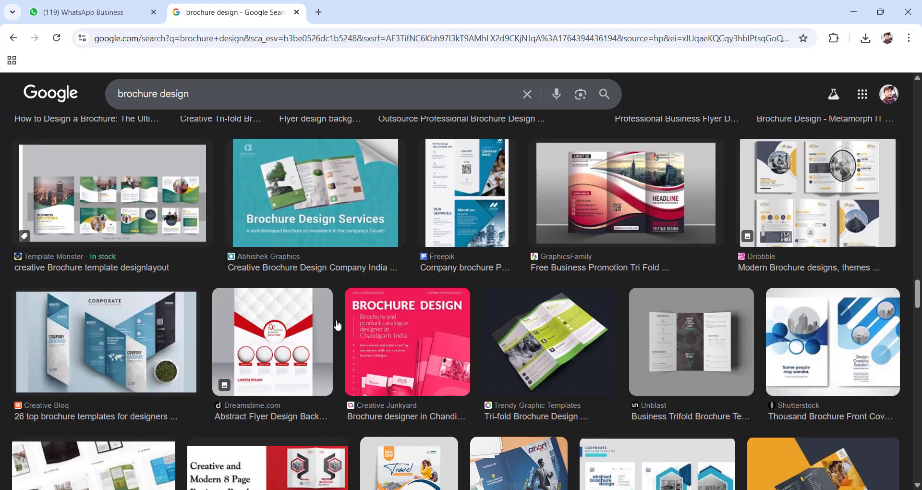
scroll(338, 326, down, 1)
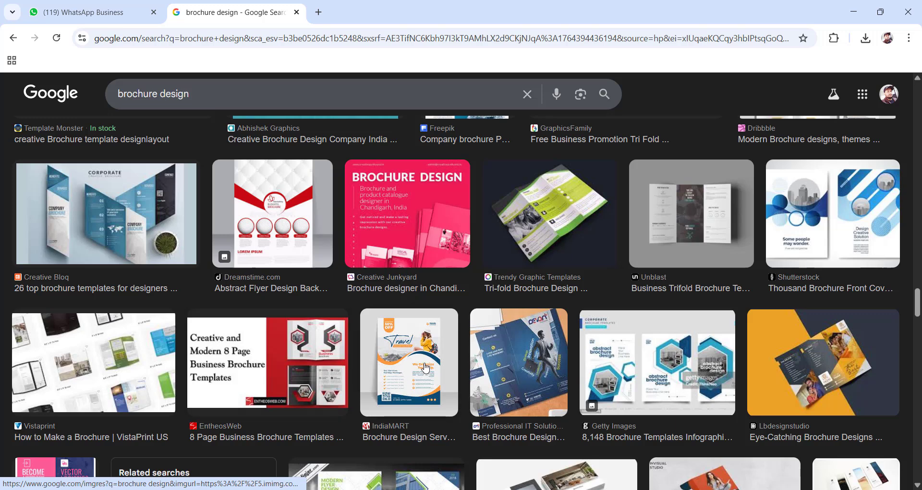
- Preview the IndiaMART travel brochure result and open its full-size image in a new browser tab
click(426, 367)
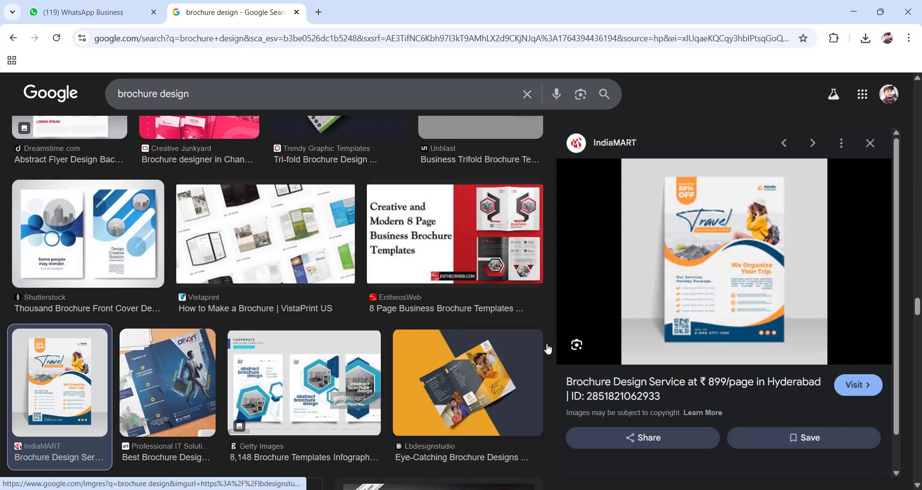
right_click(702, 224)
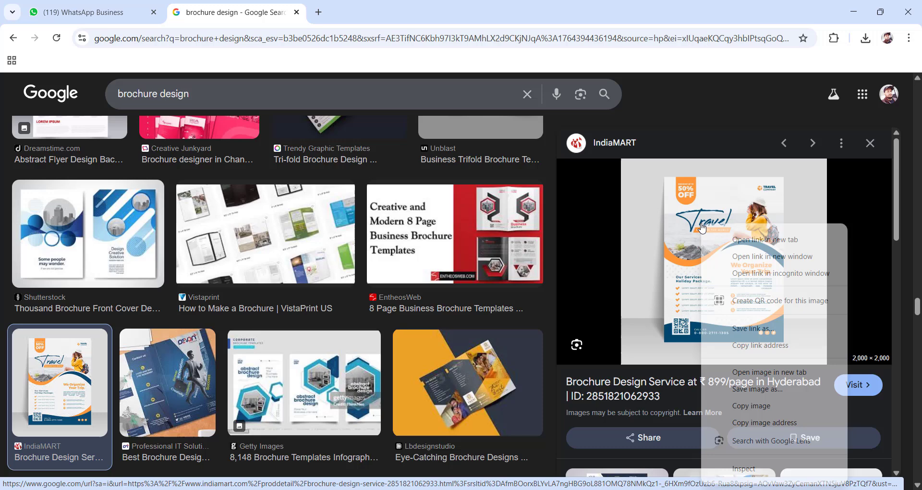
click(745, 370)
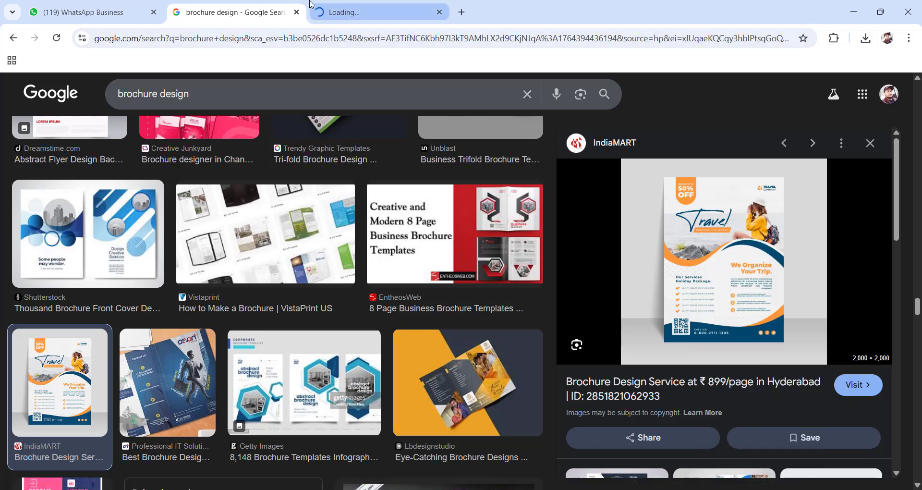
click(327, 10)
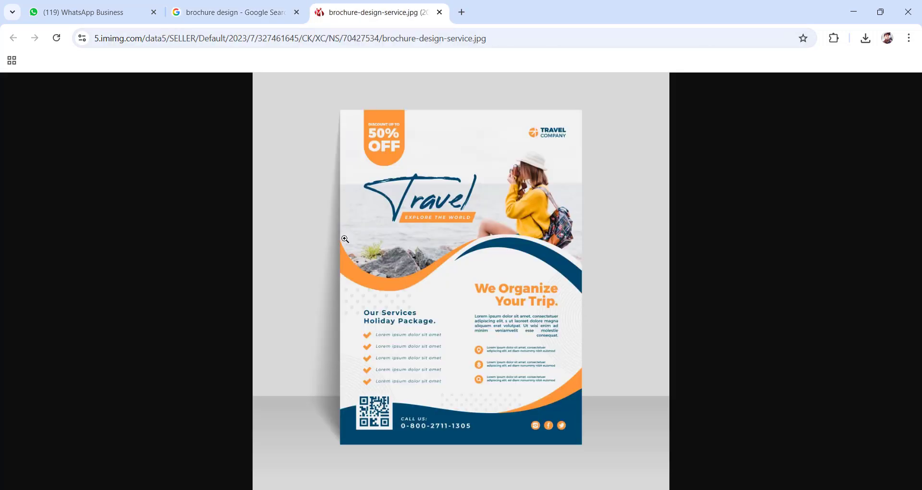
- Save the travel brochure image to the Desktop as the JPEG file brochure-design-service
right_click(395, 216)
click(439, 251)
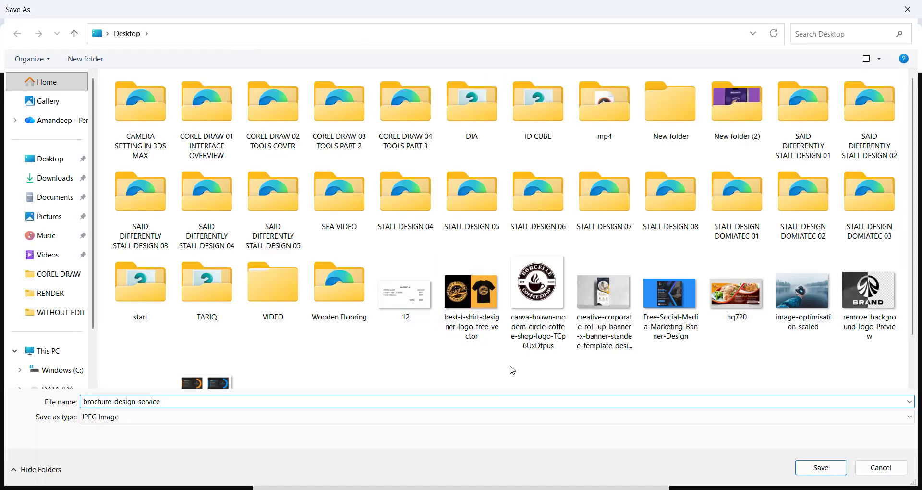
key(Return)
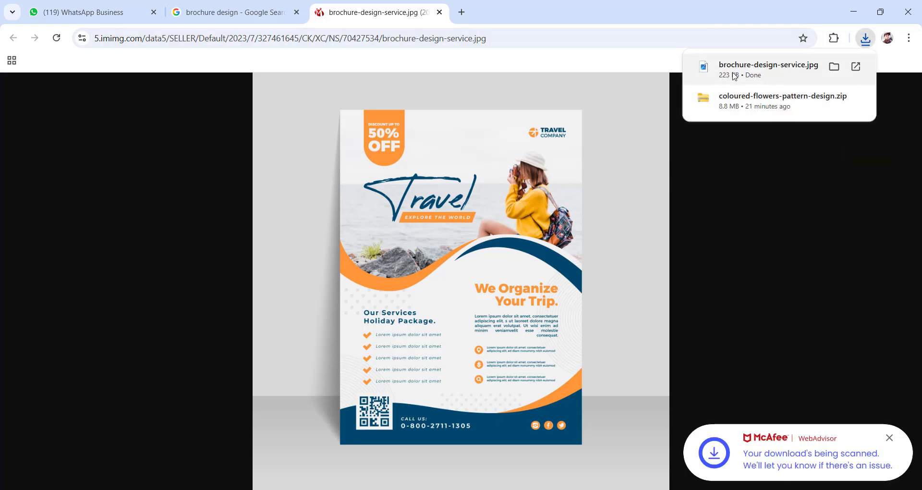
- Place the downloaded brochure-design-service.jpg in the CorelDRAW document, centred on the page and enlarged proportionally to about 290 mm square
drag(768, 69, 486, 294)
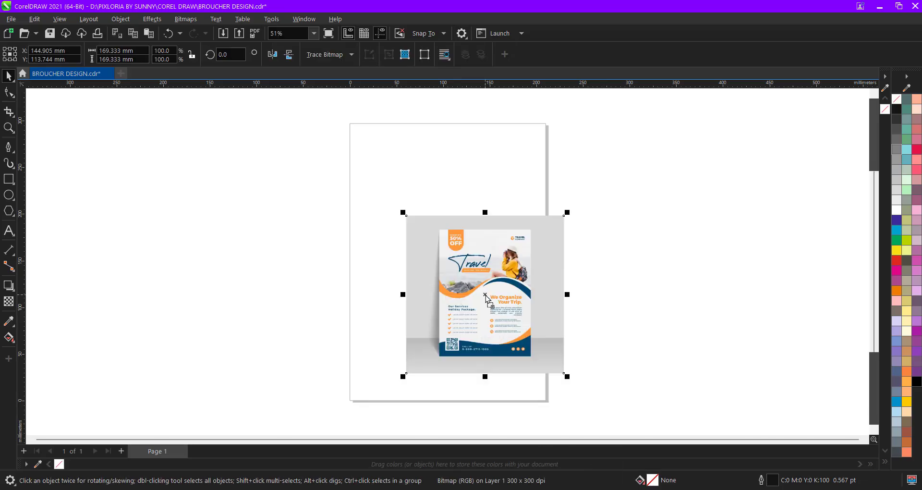
key(p)
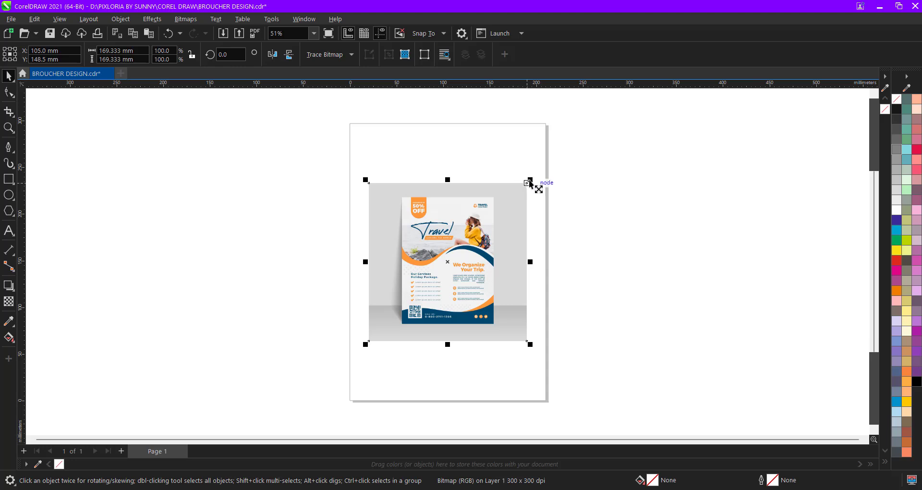
drag(531, 183, 589, 127)
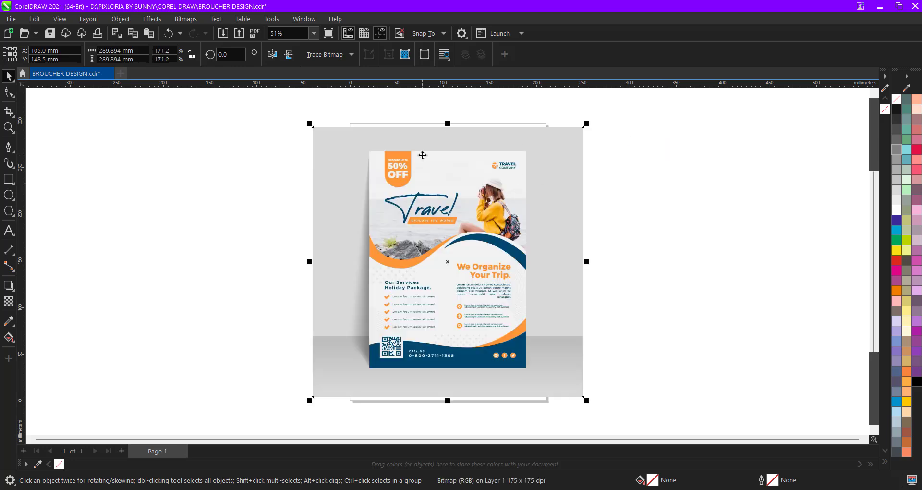
- Lock the enlarged brochure reference image in place and deselect it
scroll(390, 161, up, 1)
scroll(536, 248, down, 2)
scroll(459, 216, up, 2)
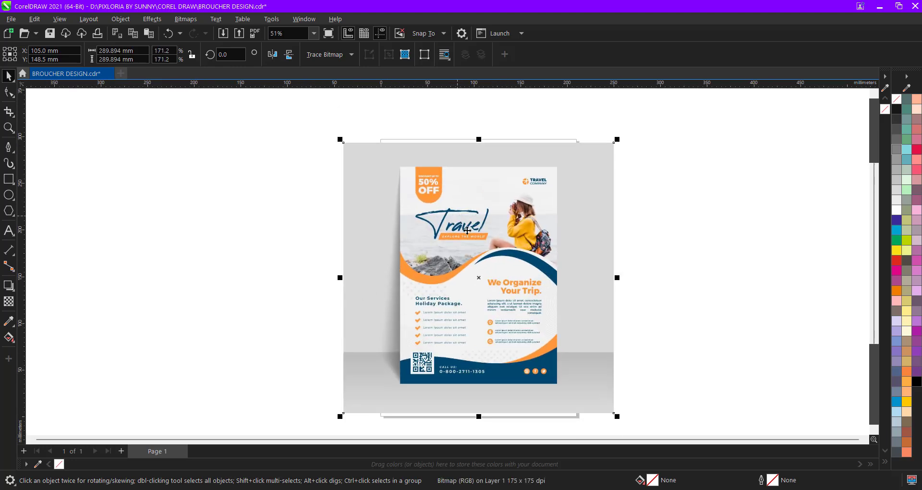
scroll(461, 215, down, 1)
right_click(502, 176)
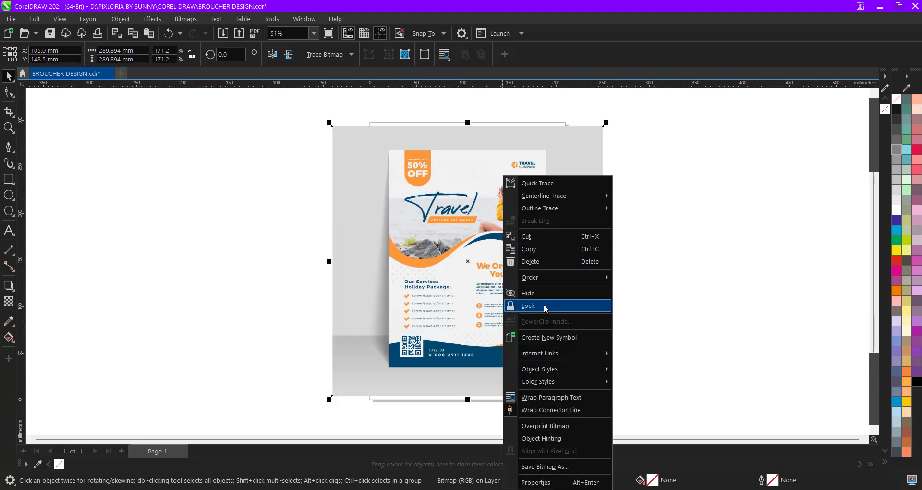
click(544, 307)
click(663, 257)
- Draw a rectangle about 169 × 232 mm over the travel brochure's outline, leaving out the grey background
scroll(475, 223, up, 1)
scroll(366, 177, down, 2)
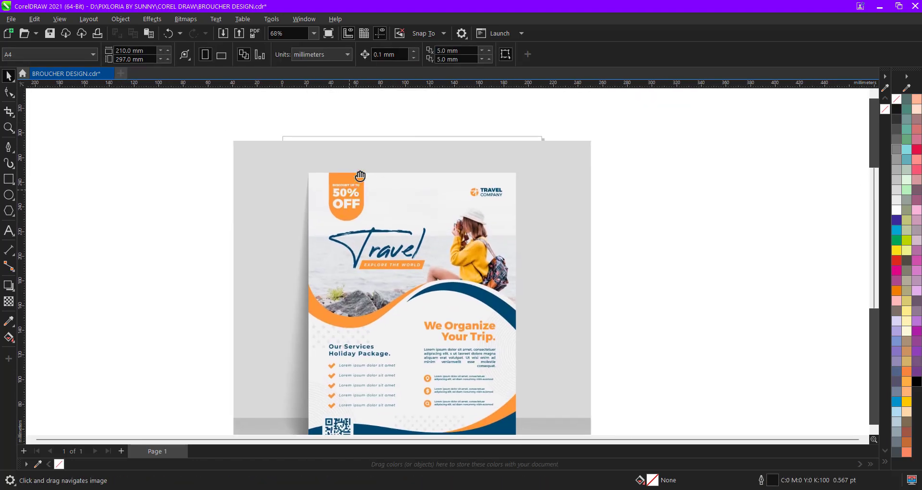
scroll(360, 169, up, 3)
drag(387, 316, 372, 268)
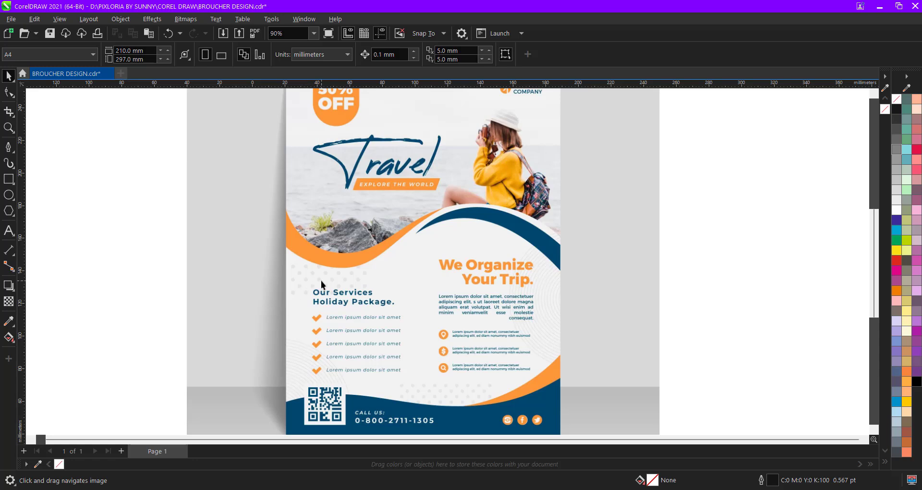
scroll(321, 281, down, 3)
scroll(345, 140, up, 2)
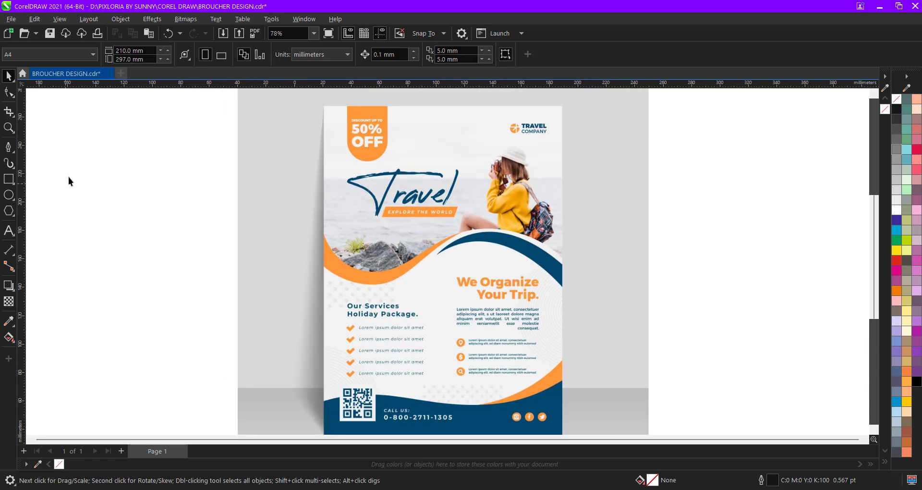
click(9, 178)
scroll(325, 115, up, 1)
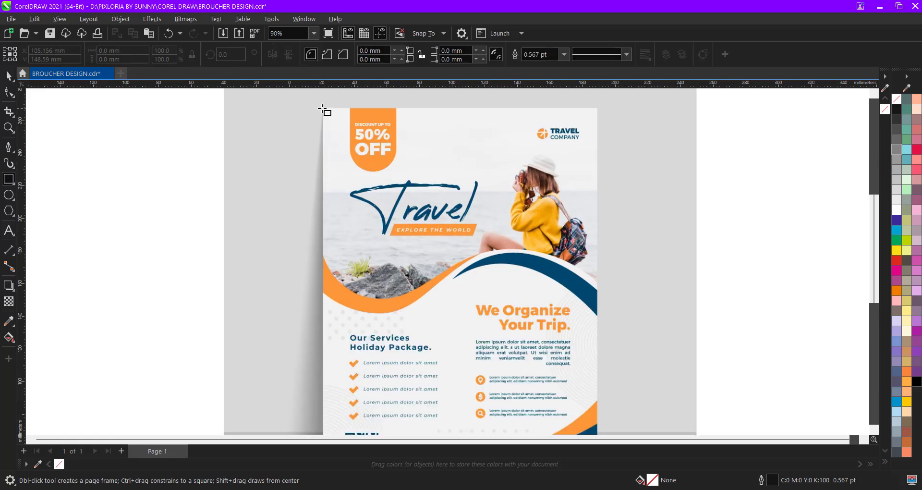
drag(322, 109, 598, 399)
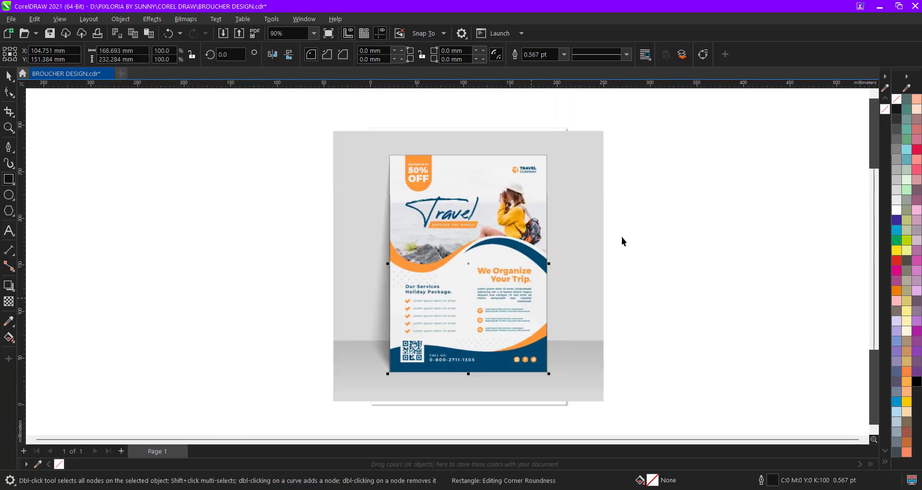
- Start a Pen tool curve along the orange wave's upper edge, from the brochure's left edge to just past its lowest point
scroll(492, 180, up, 2)
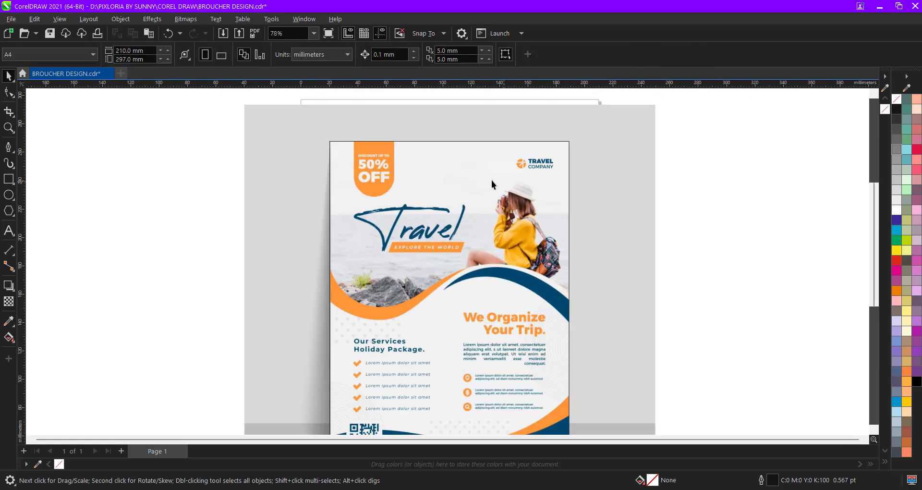
click(8, 146)
scroll(337, 269, up, 3)
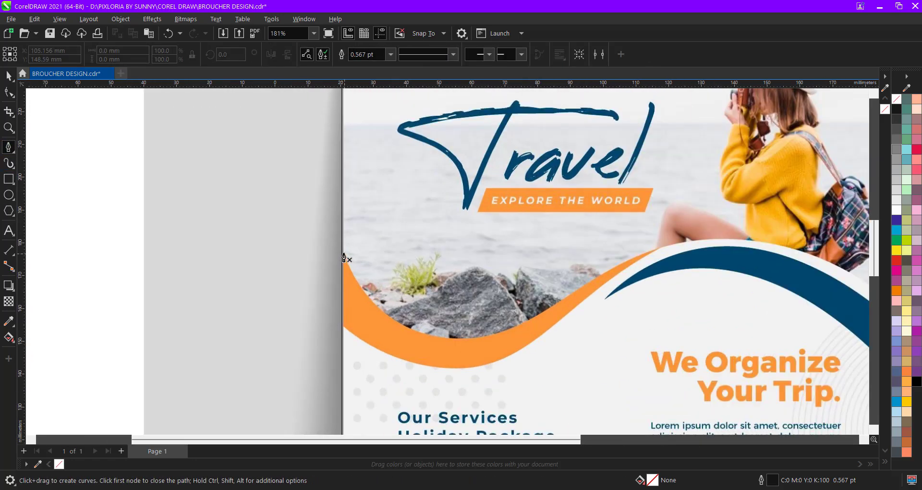
click(342, 250)
drag(505, 331, 620, 287)
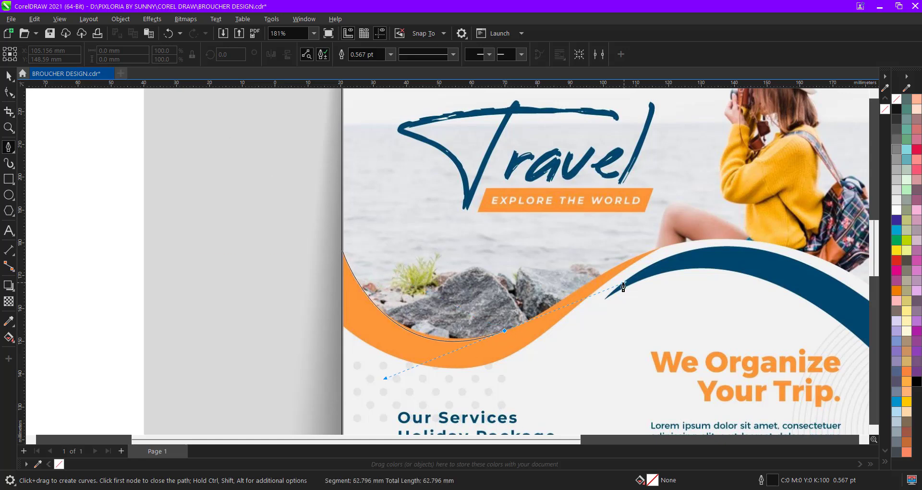
double_click(506, 332)
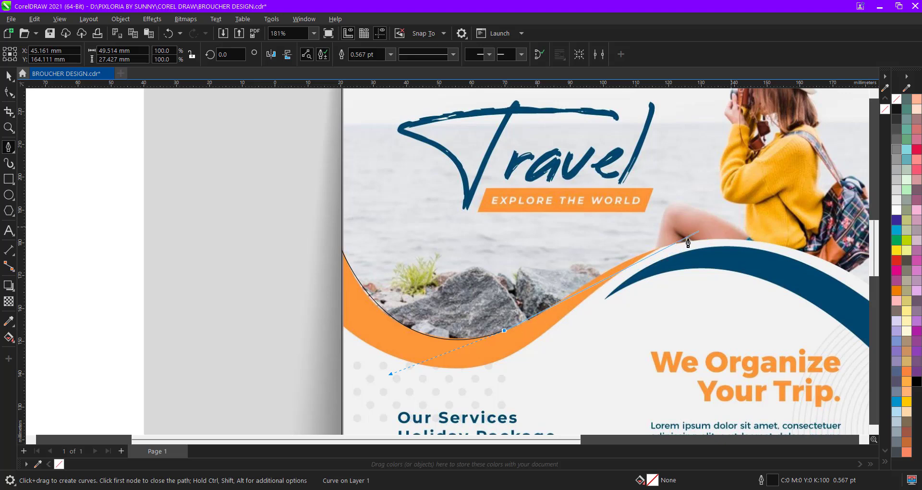
drag(659, 250, 691, 247)
alt+click(658, 249)
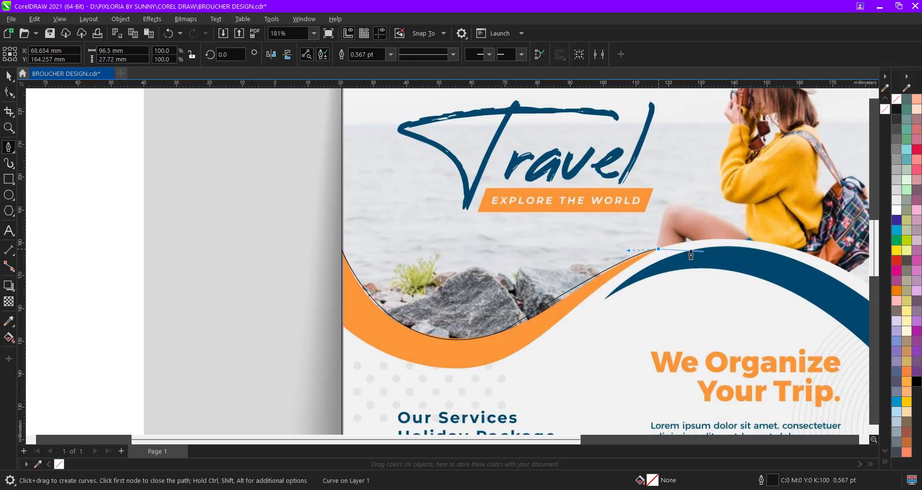
drag(523, 347, 490, 383)
key(ctrl+z)
key(ctrl+z)
- Continue the curve along the orange wave's upper edge, following the rocks up to the wave's pointed right tip
scroll(552, 306, up, 3)
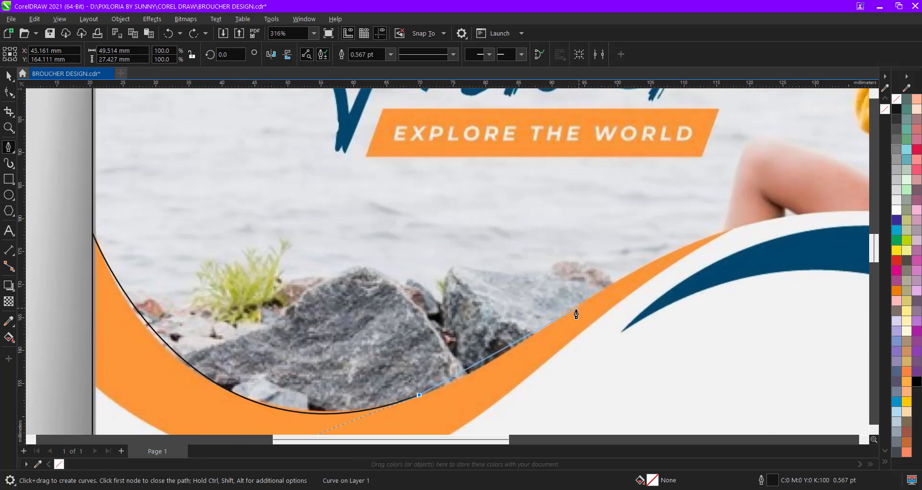
drag(555, 321, 622, 274)
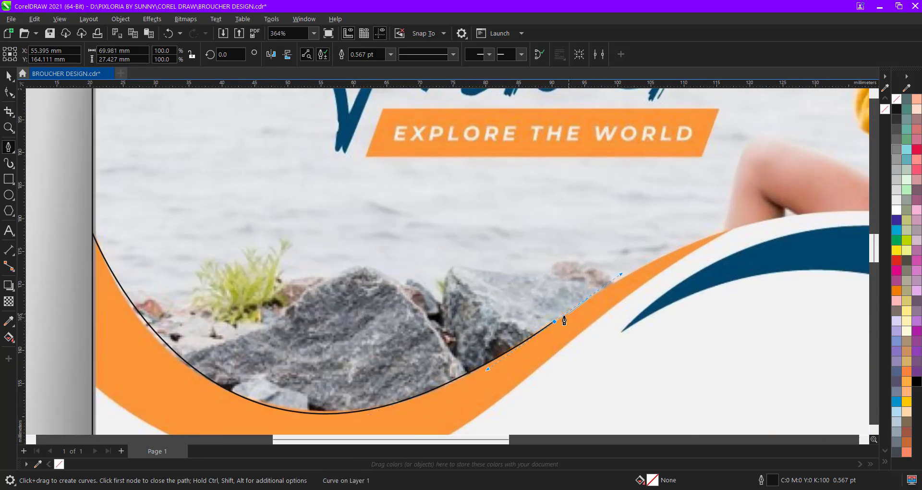
alt+click(554, 321)
drag(731, 230, 791, 219)
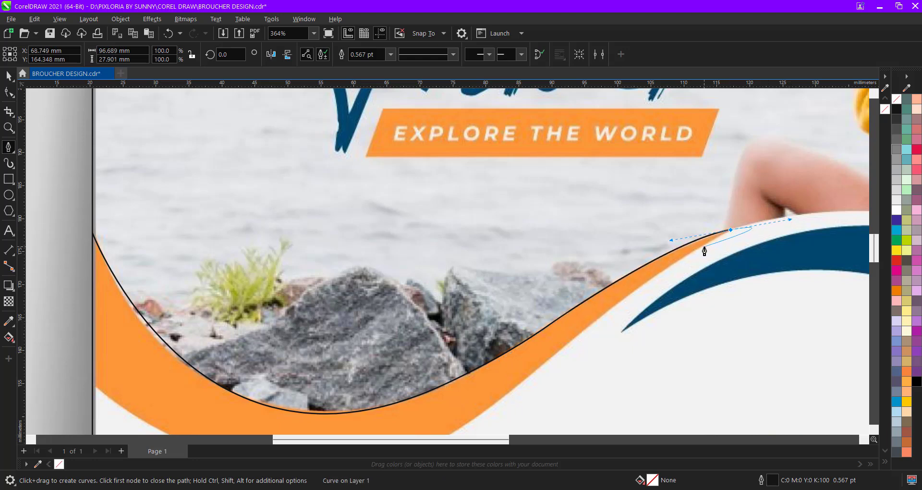
alt+click(731, 230)
- Trace the orange wave's lower edge from the pointed tip back down to the start of its lowest stretch
drag(571, 342, 518, 392)
click(570, 343)
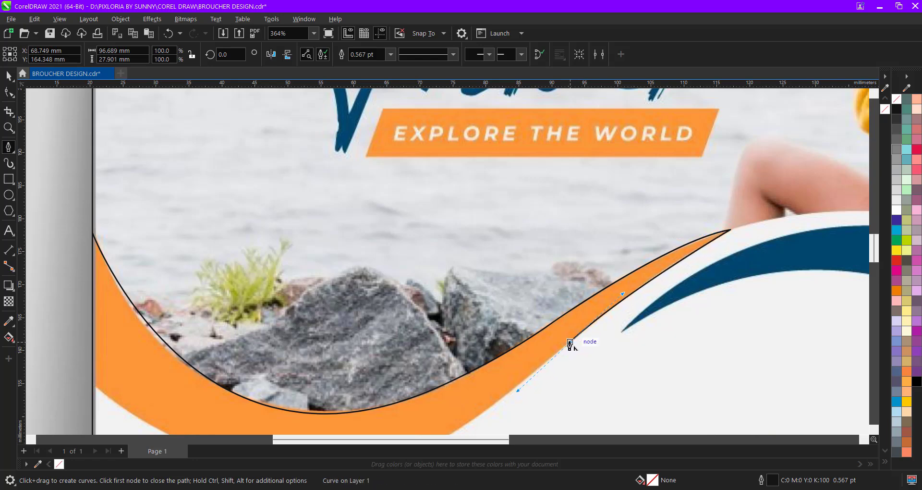
scroll(644, 272, down, 2)
scroll(542, 361, up, 2)
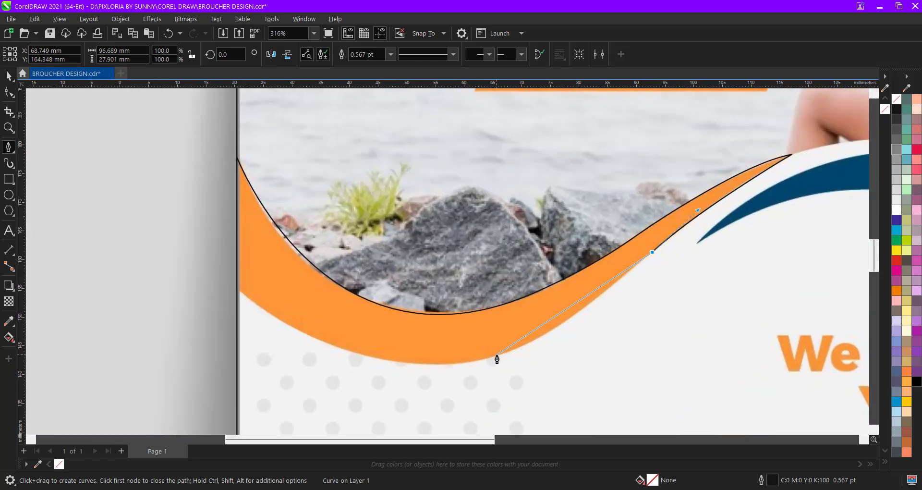
drag(497, 356, 424, 377)
alt+click(498, 355)
- Extend the curve along the rest of the orange wave's lower edge to the brochure's left edge
scroll(606, 383, down, 2)
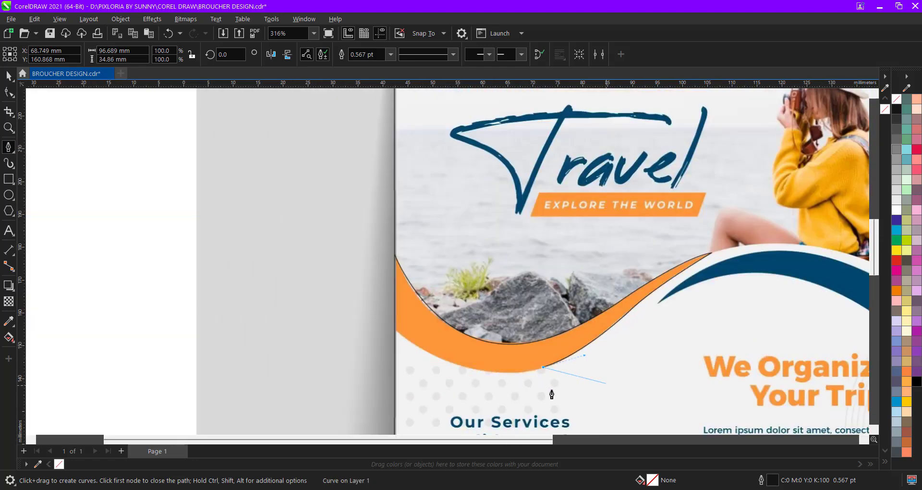
scroll(478, 384, up, 2)
drag(461, 353, 367, 293)
alt+click(461, 352)
scroll(470, 381, down, 2)
scroll(373, 327, up, 1)
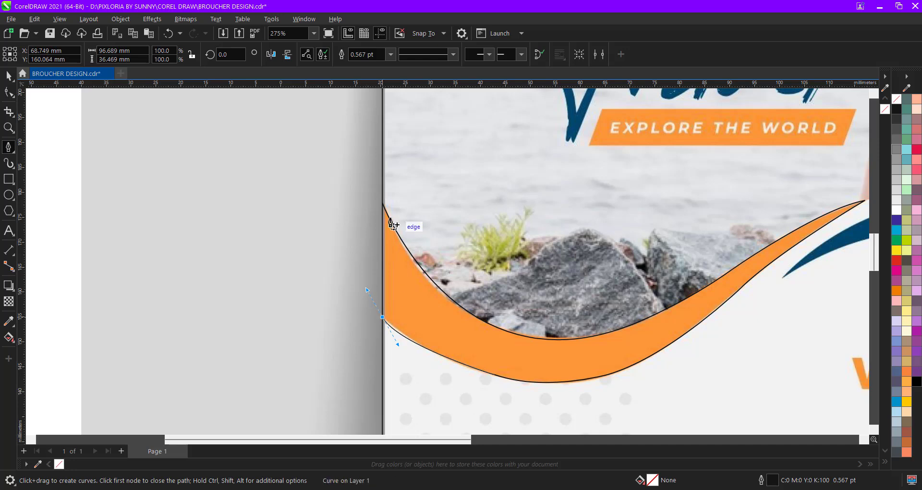
- Resume the curve at its lower end node and run it up the brochure's left edge towards the starting node
click(383, 317)
key(Escape)
click(383, 203)
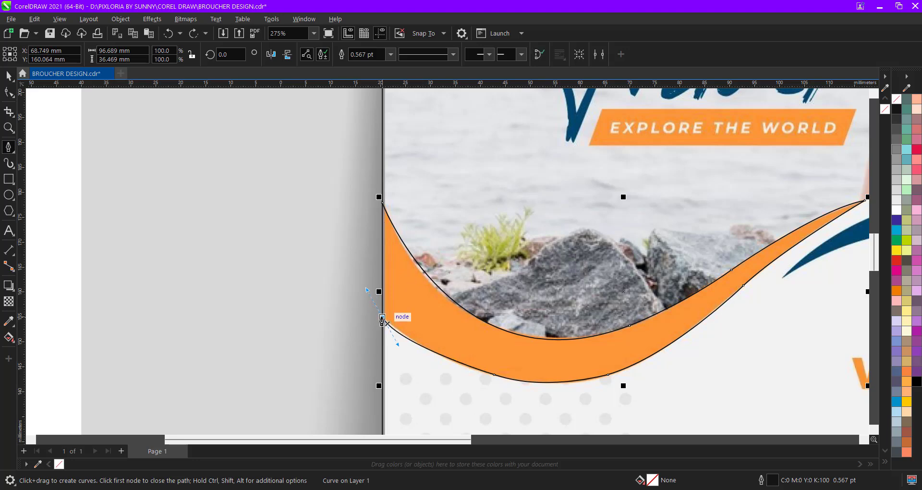
drag(382, 315, 367, 289)
scroll(373, 199, up, 2)
scroll(400, 225, up, 1)
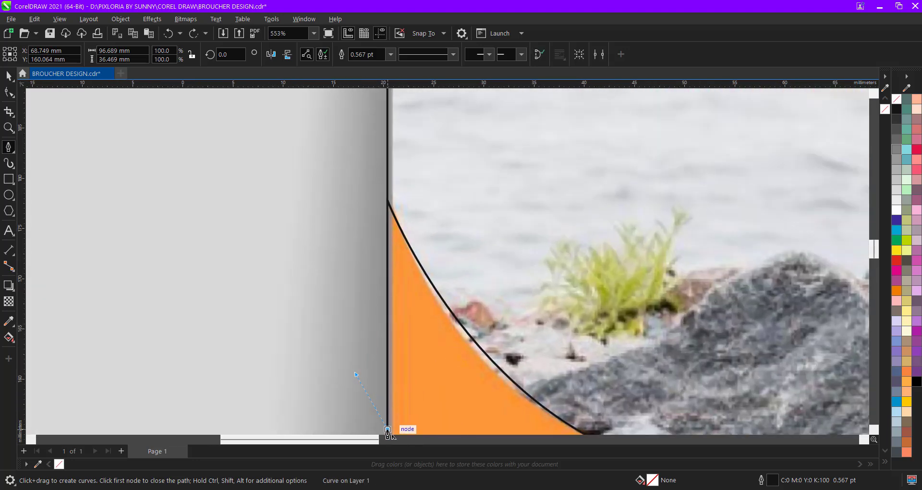
click(388, 215)
- Move the curve's end node onto its starting node to close the orange wave shape, about 97 × 36 mm
click(8, 92)
scroll(379, 214, up, 1)
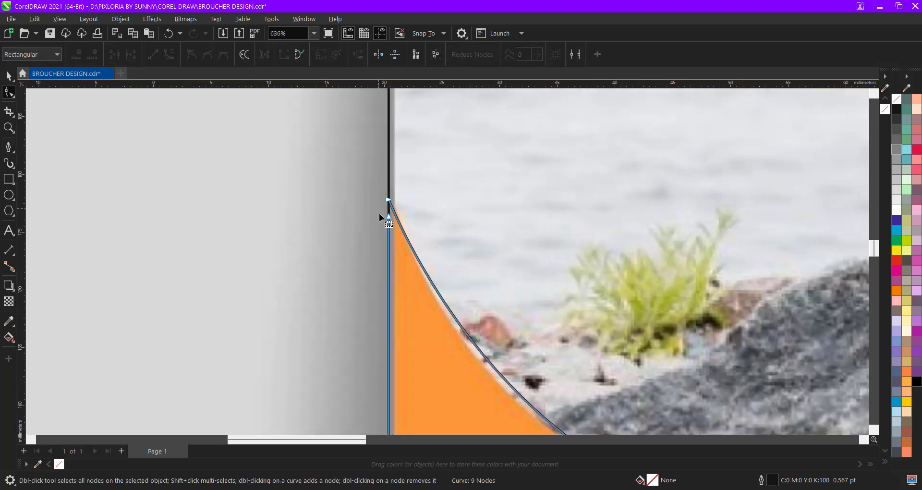
drag(389, 214, 387, 201)
key(space)
- Start a Pen tool curve at the blue band's pointed left tip and trace its lower edge towards the brochure's right edge
scroll(369, 227, down, 9)
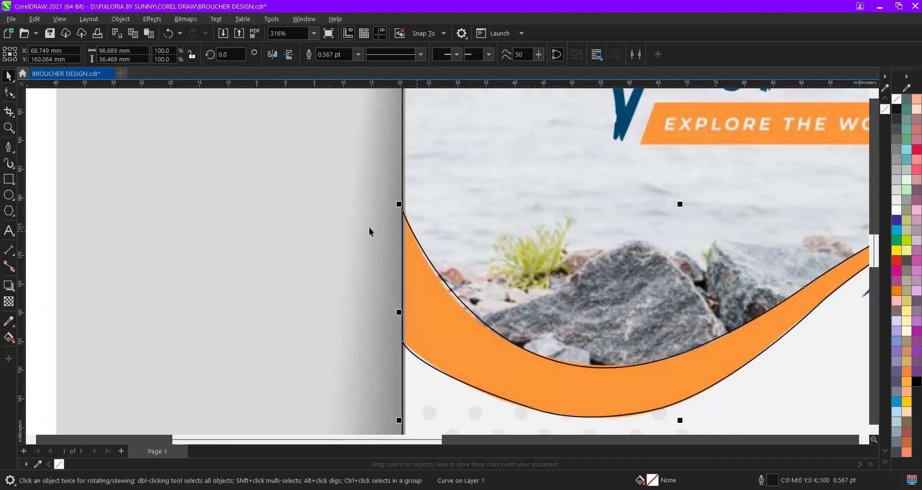
scroll(573, 301, down, 9)
scroll(506, 281, up, 9)
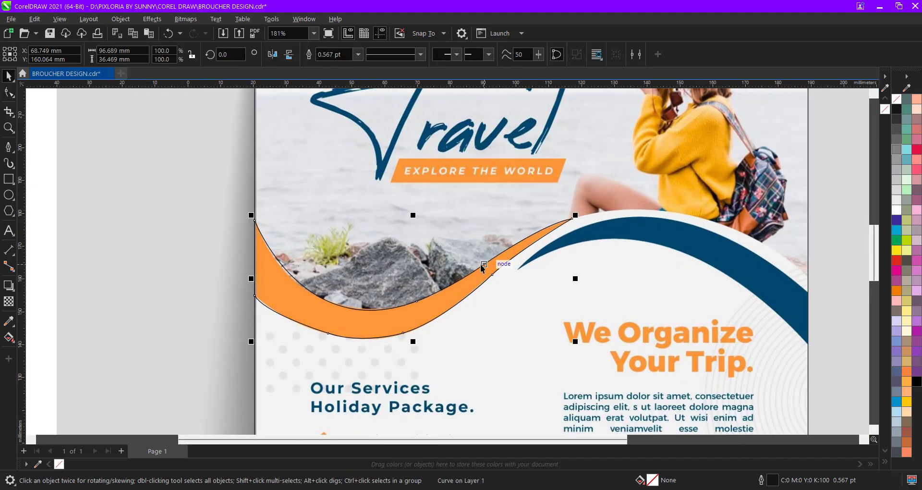
scroll(336, 271, down, 6)
scroll(481, 261, up, 5)
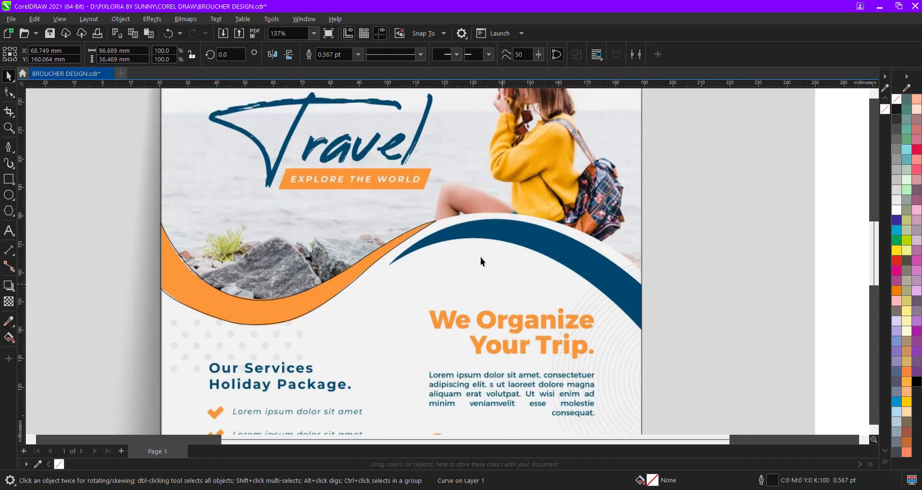
click(6, 148)
scroll(379, 269, up, 2)
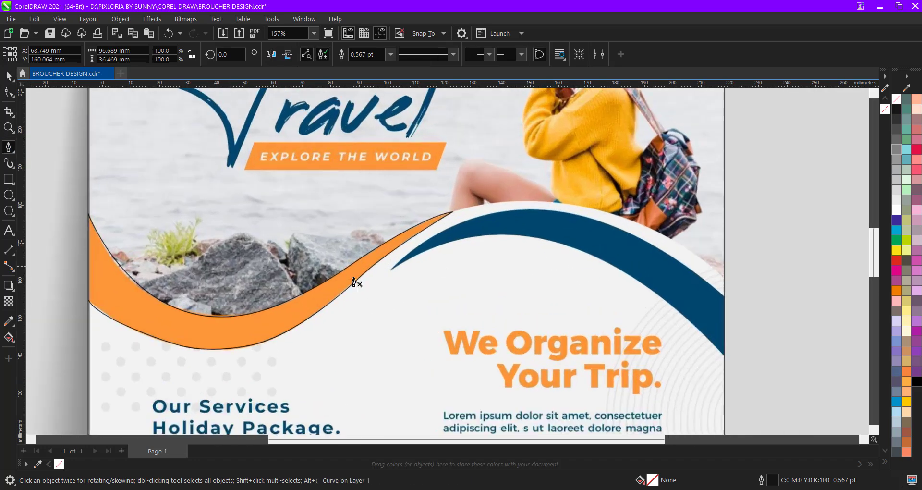
click(390, 269)
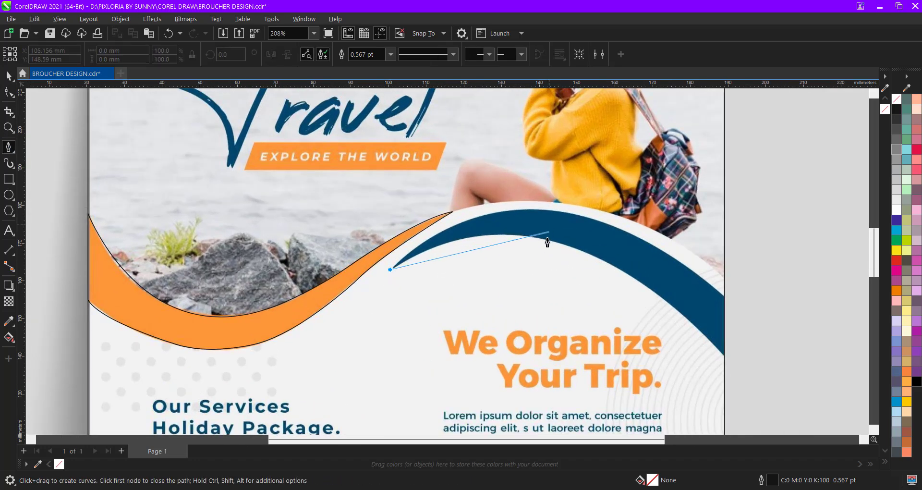
drag(543, 240, 631, 260)
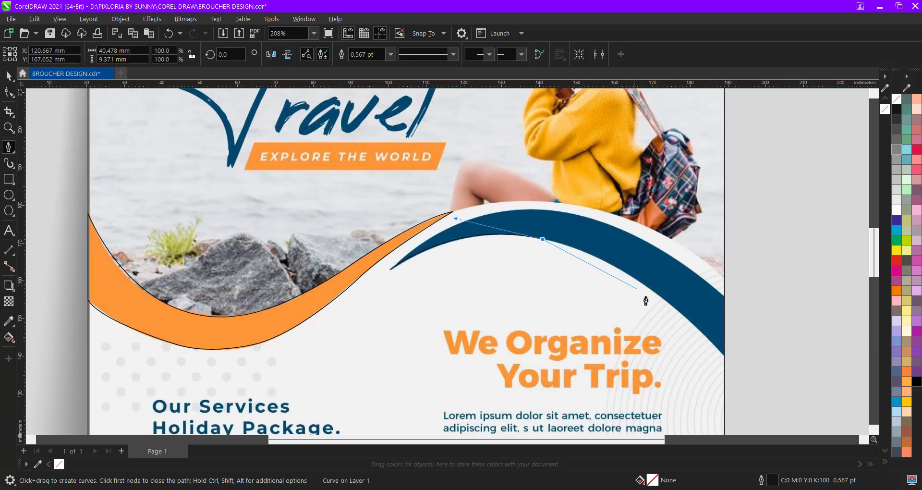
drag(665, 300, 720, 346)
- Extend the curve to the brochure's right edge and up that edge to the blue band's upper corner
scroll(734, 367, up, 2)
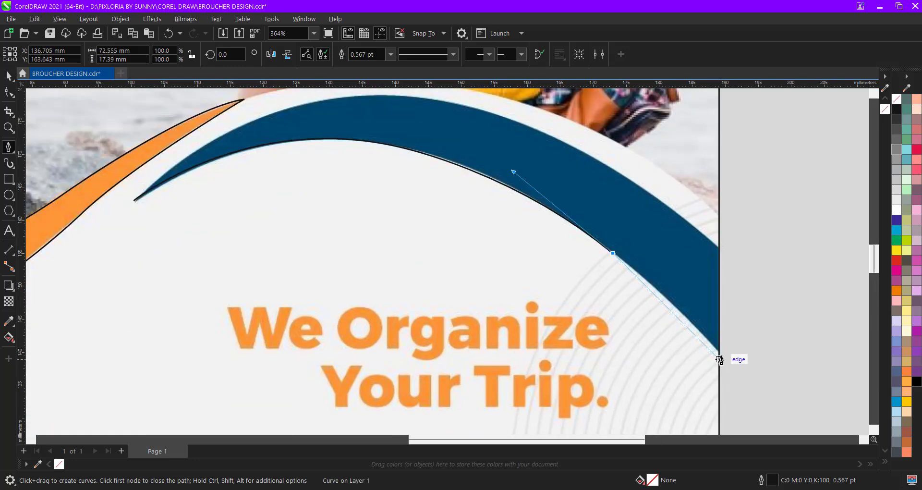
click(725, 359)
drag(735, 380, 735, 377)
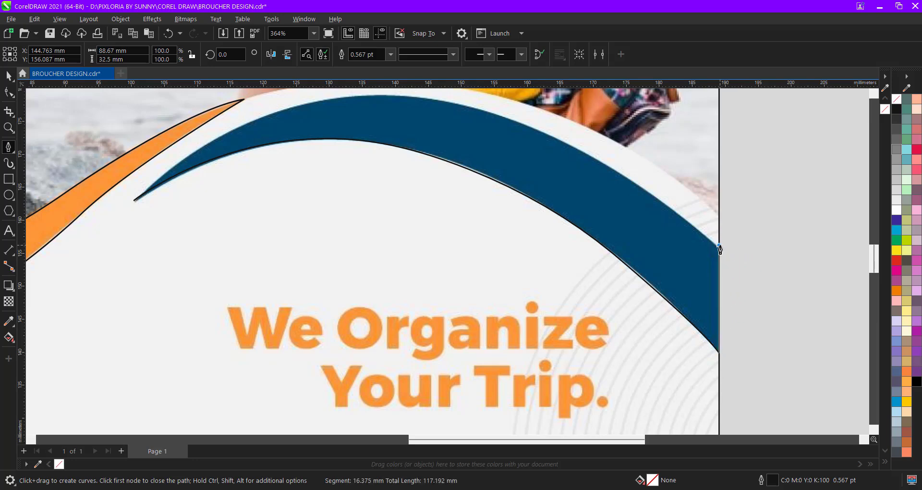
- Trace the blue band's upper edge back to the starting node, closing the shape at about 89 × 39 mm, and deselect it
scroll(719, 250, down, 2)
scroll(611, 251, up, 1)
drag(531, 164, 411, 154)
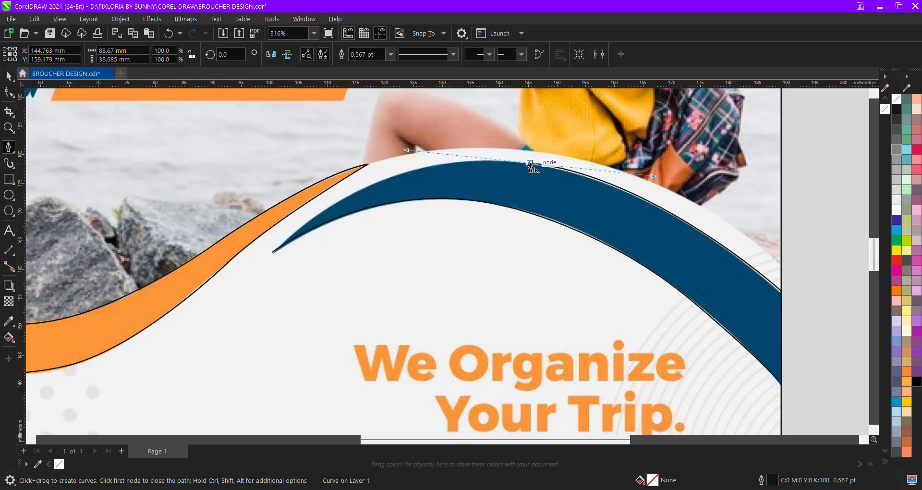
scroll(552, 170, down, 2)
scroll(422, 226, up, 2)
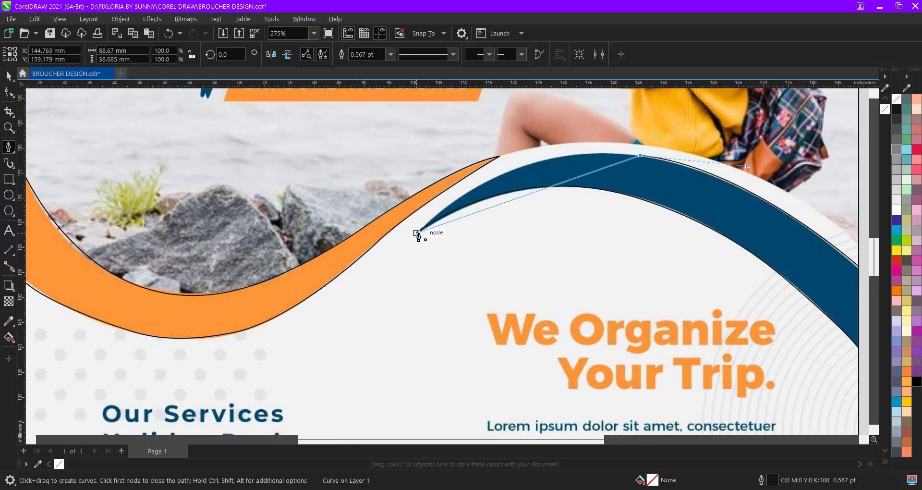
drag(417, 233, 508, 140)
key(space)
scroll(570, 225, down, 3)
click(457, 250)
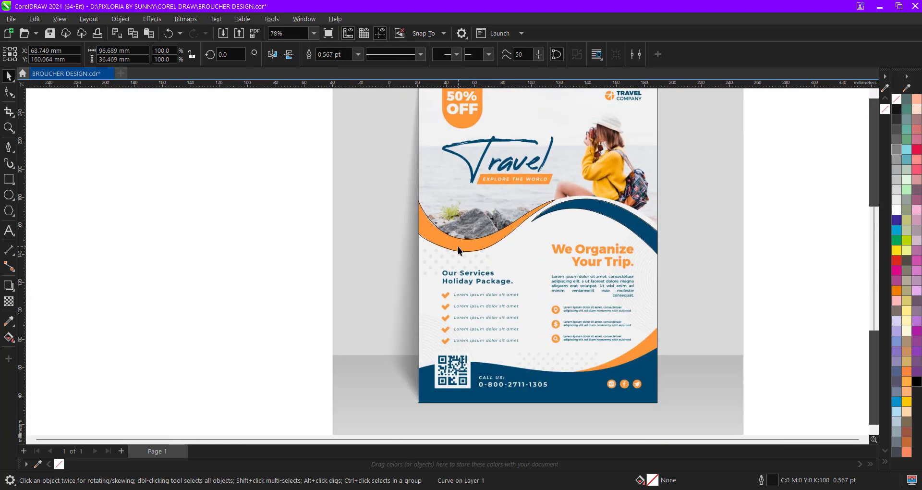
click(637, 222)
click(670, 264)
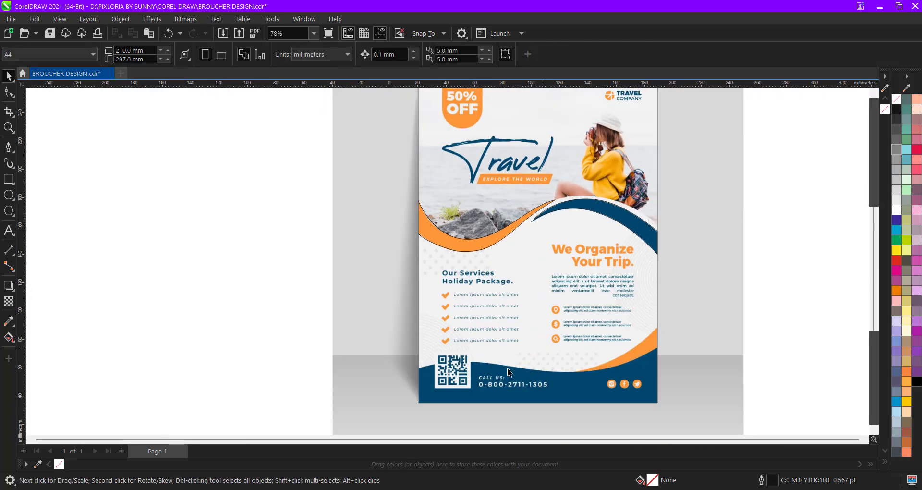
- Trace the wavy upper edge of the blue footer with the Pen tool, from the brochure's left edge to its right edge
scroll(508, 369, up, 1)
drag(508, 368, 377, 336)
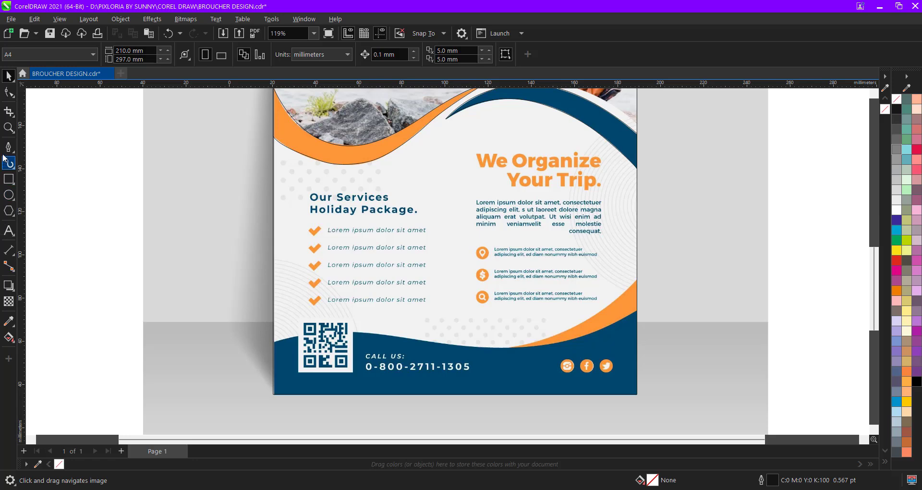
key(space)
scroll(300, 361, up, 3)
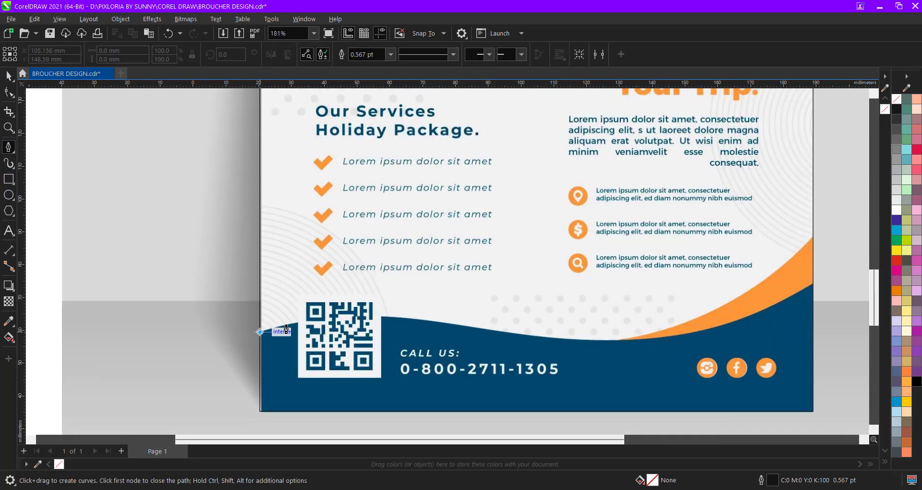
click(260, 332)
drag(456, 325, 578, 356)
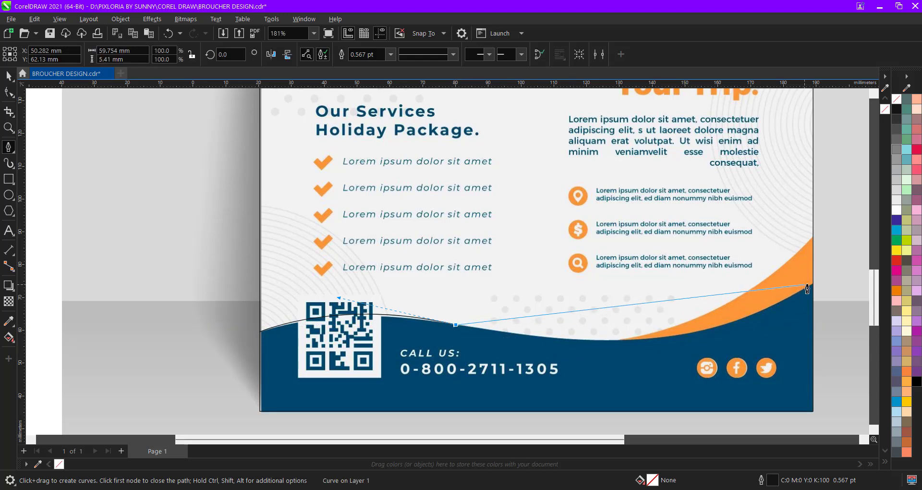
drag(652, 339, 725, 327)
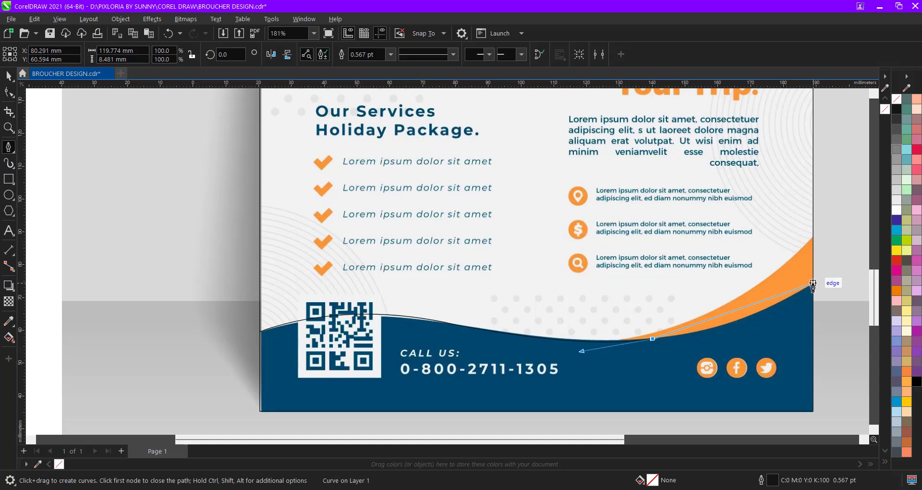
drag(813, 284, 834, 229)
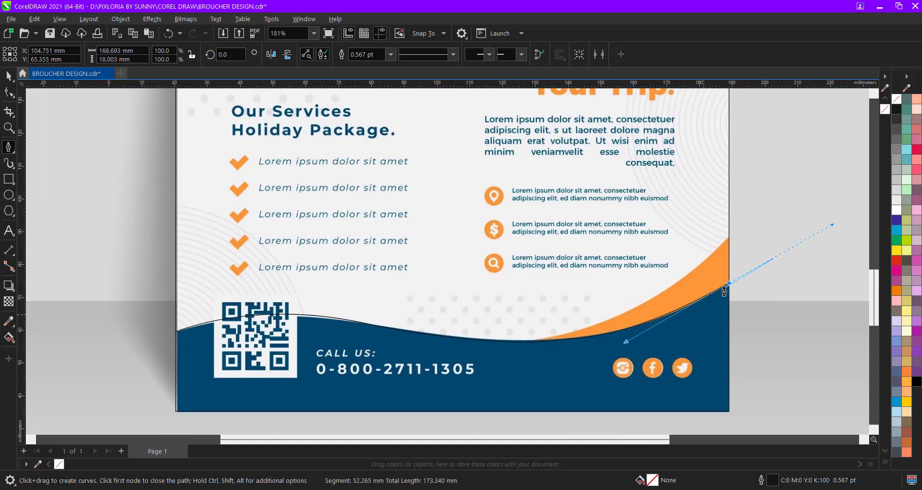
- Close the footer shape through the brochure's two bottom corners back to the starting node, about 169 × 39 mm
click(728, 411)
click(175, 412)
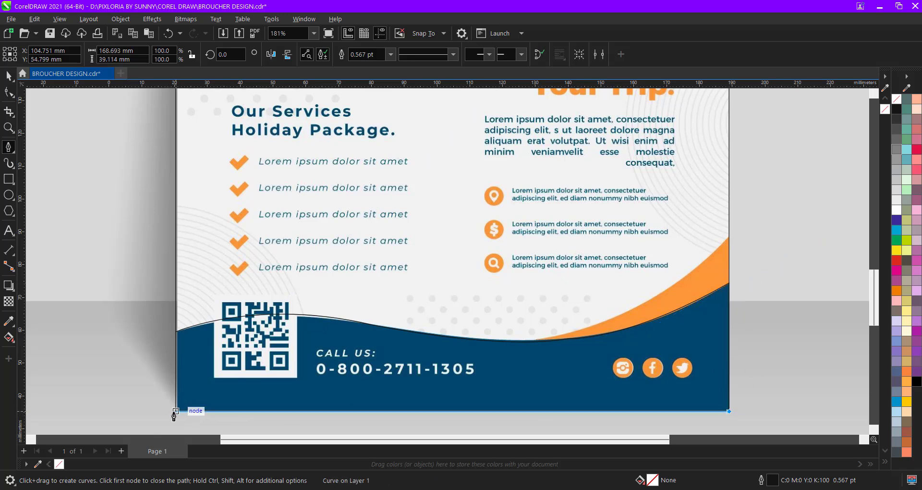
click(176, 338)
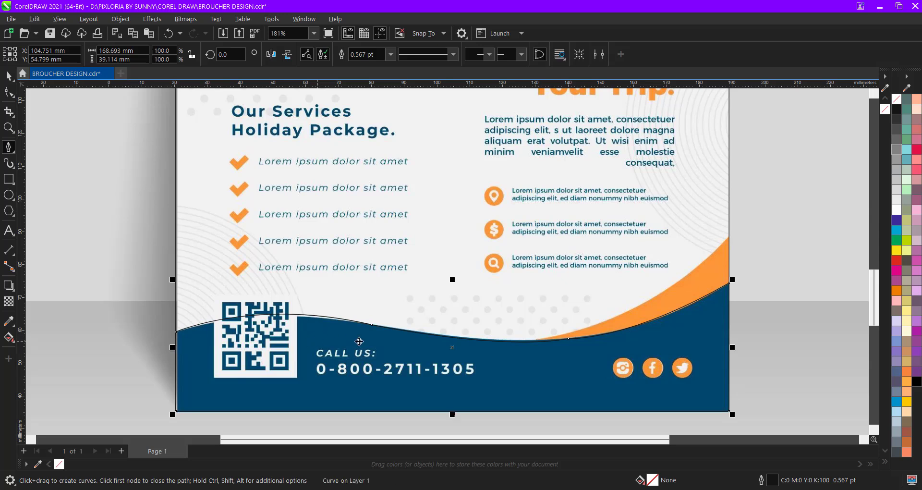
- Trace the upper edge of the lower-right orange swoosh with the Pen tool, from its tip on the footer's wave to the brochure's right edge
key(F10)
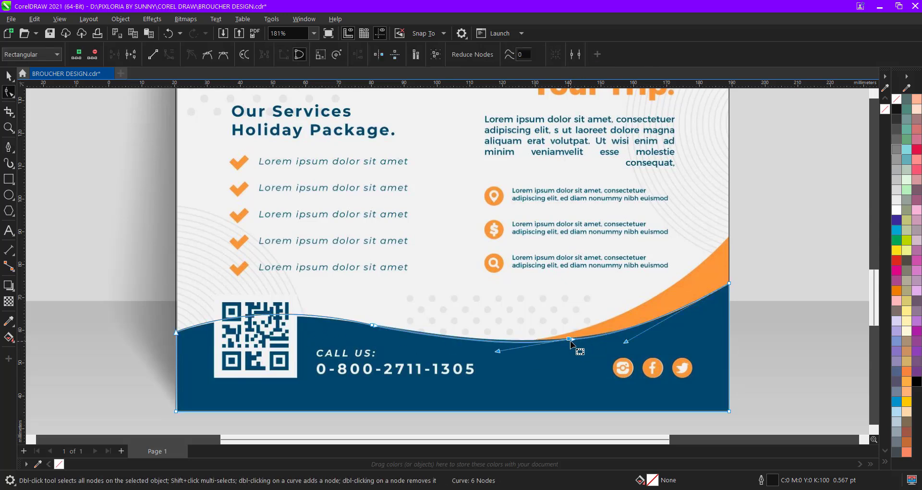
key(space)
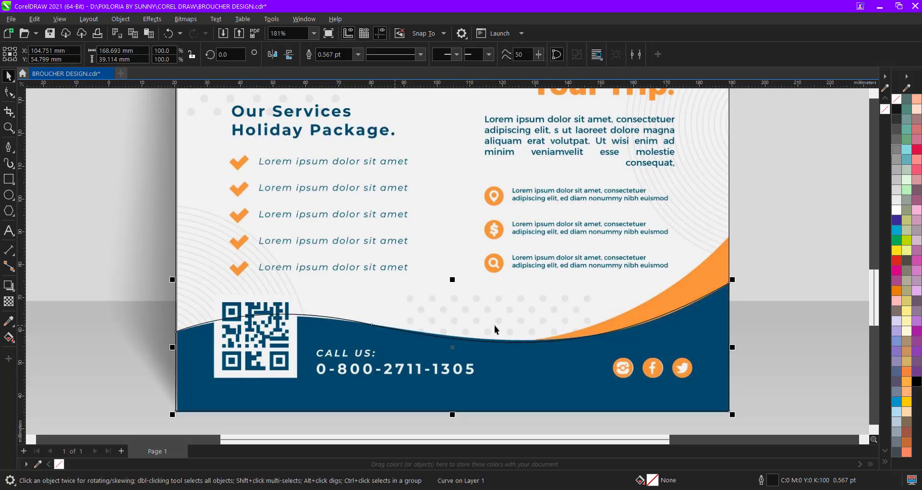
click(9, 148)
scroll(512, 342, up, 5)
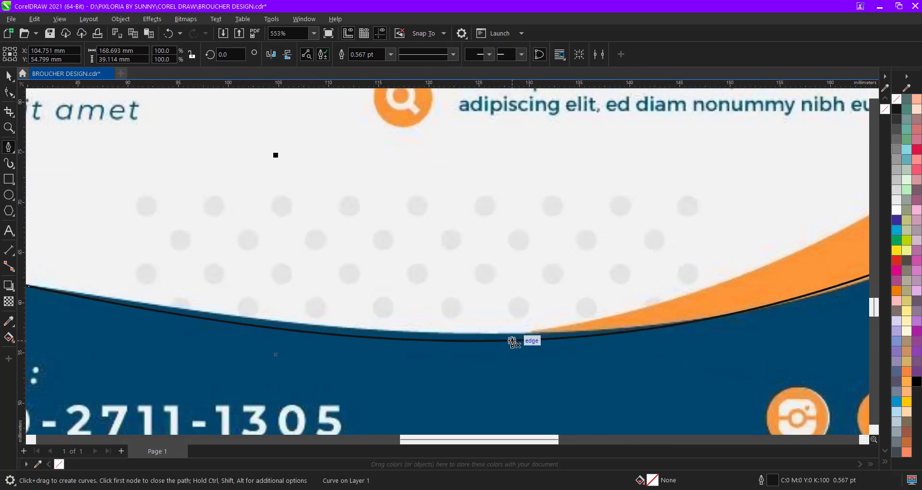
click(508, 342)
scroll(556, 313, down, 4)
scroll(642, 244, up, 2)
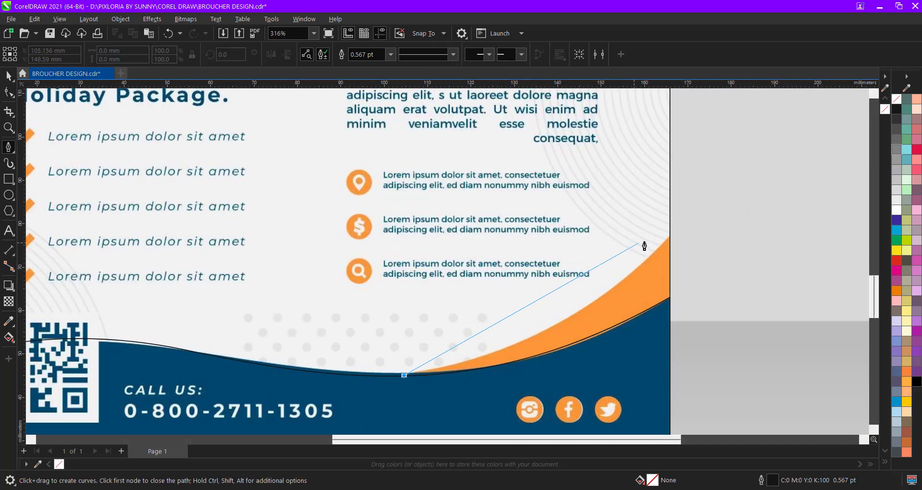
drag(669, 227, 733, 138)
scroll(726, 123, up, 1)
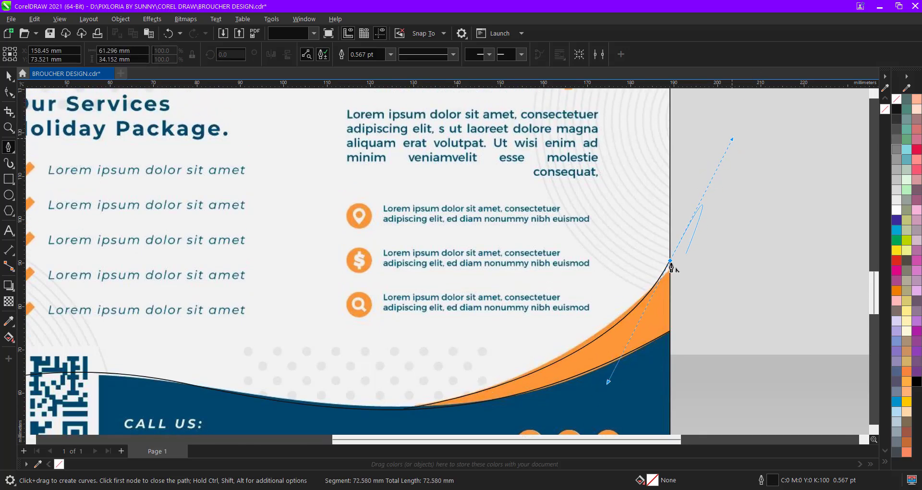
- Close the swoosh shape down the right edge and loosely beneath the footer's wave, back to the starting node, at about 62 × 38 mm
click(670, 335)
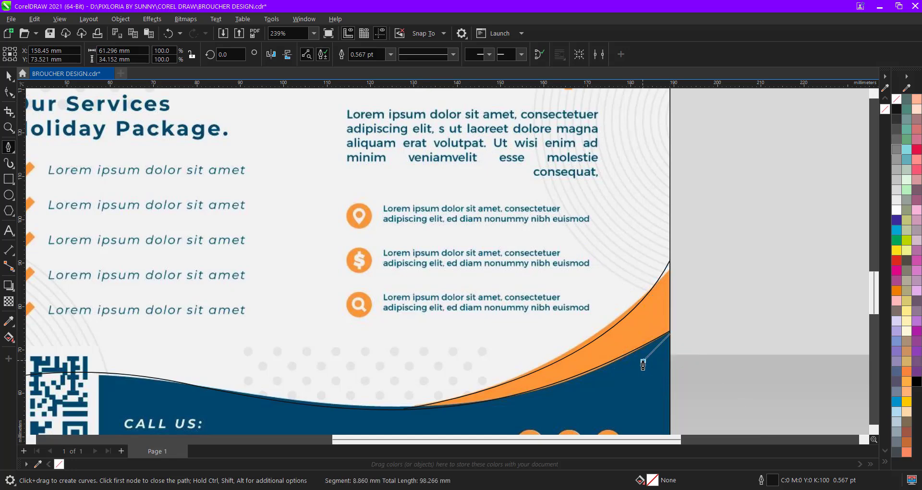
click(643, 360)
click(512, 415)
double_click(416, 419)
scroll(416, 419, up, 2)
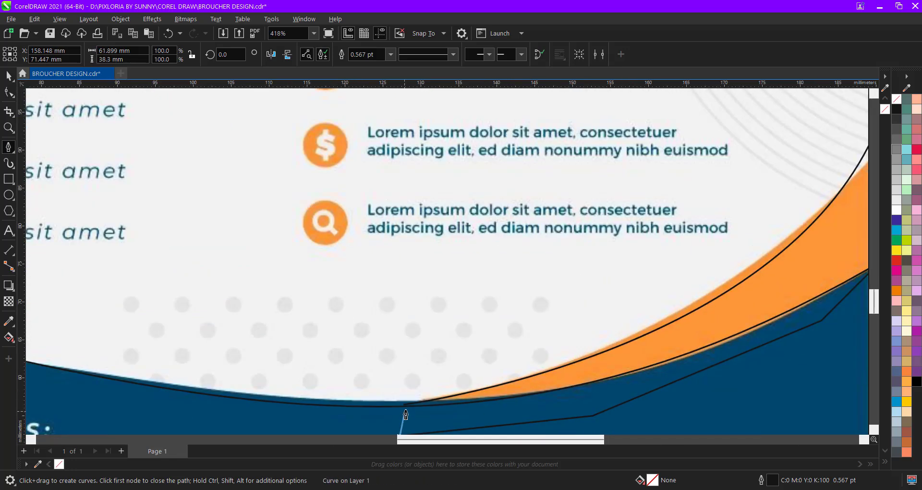
scroll(456, 320, down, 6)
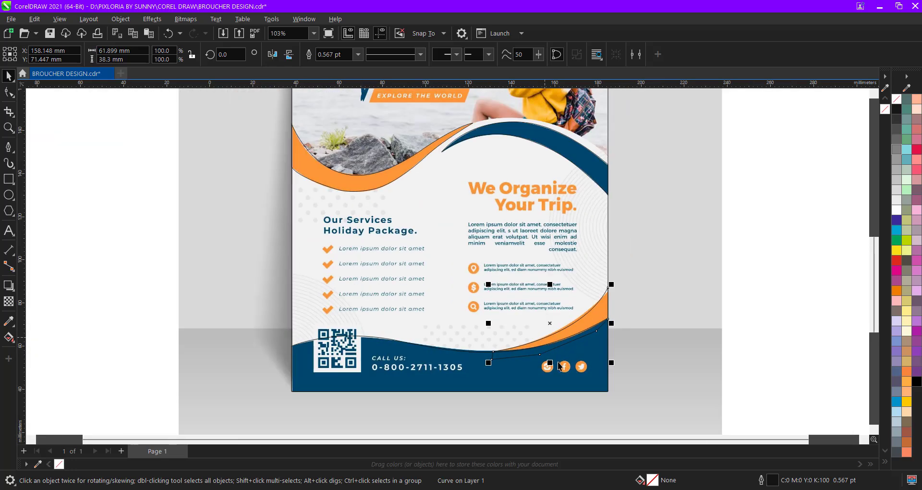
key(space)
- Draw a rectangle about 28 × 39 mm over the 50% OFF badge and round its two bottom corners to 14.058 mm
scroll(393, 259, up, 2)
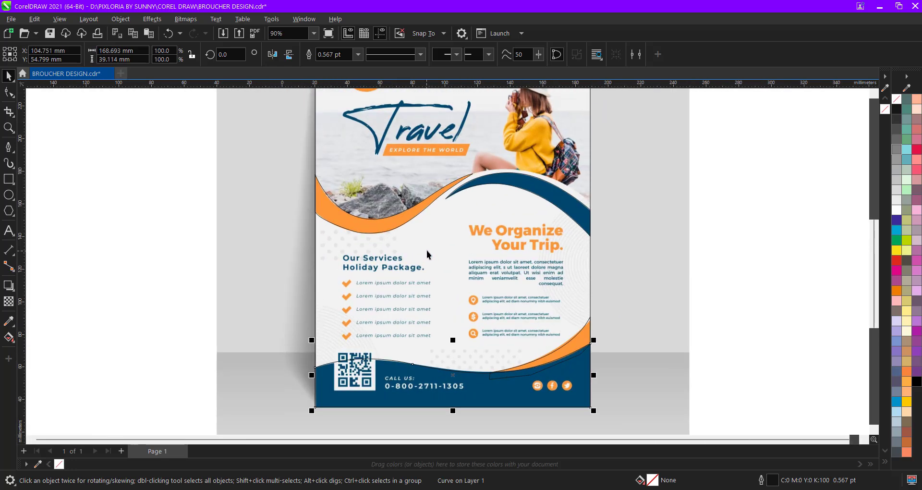
drag(431, 253, 436, 398)
drag(390, 227, 385, 254)
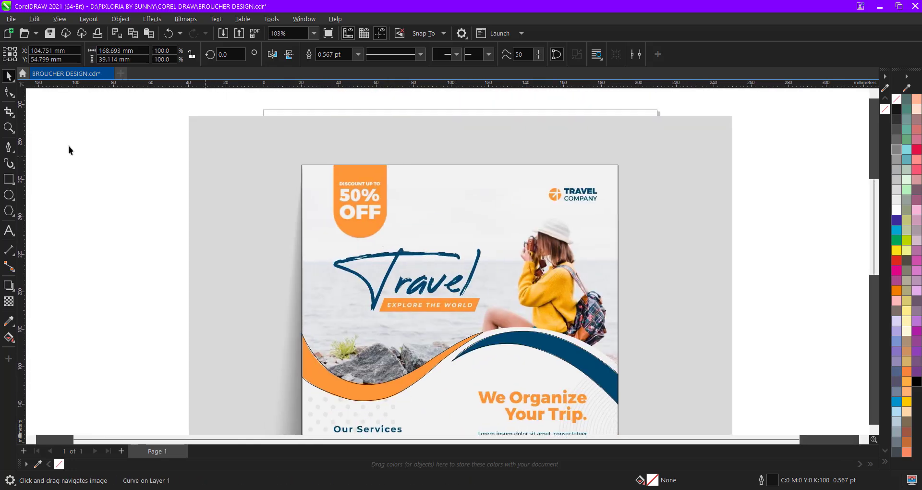
click(9, 180)
scroll(332, 163, up, 1)
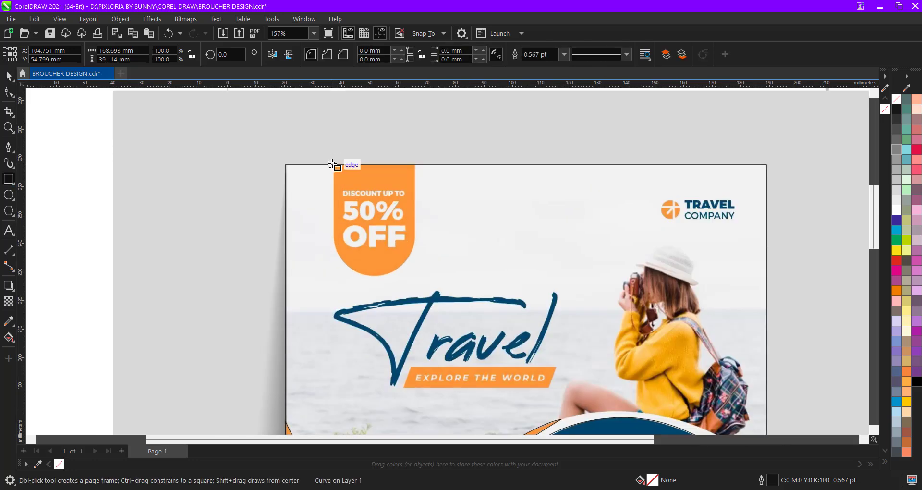
drag(334, 165, 414, 275)
key(F10)
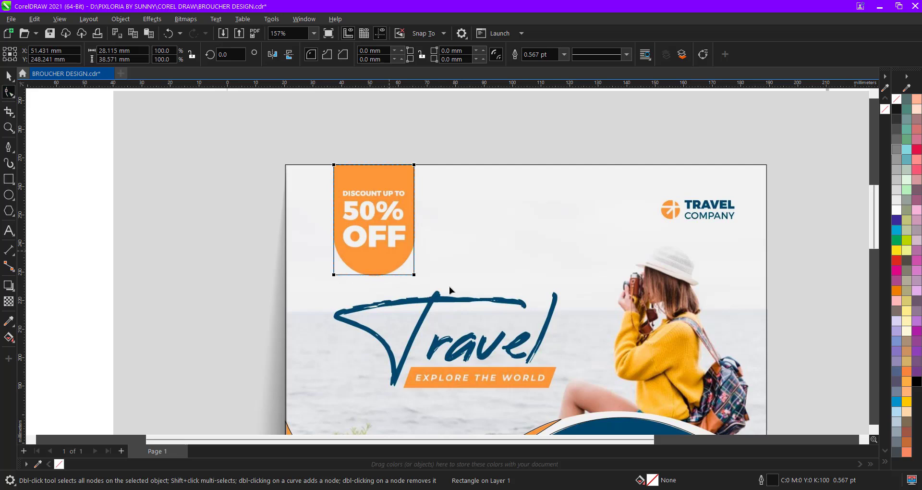
drag(335, 275, 409, 280)
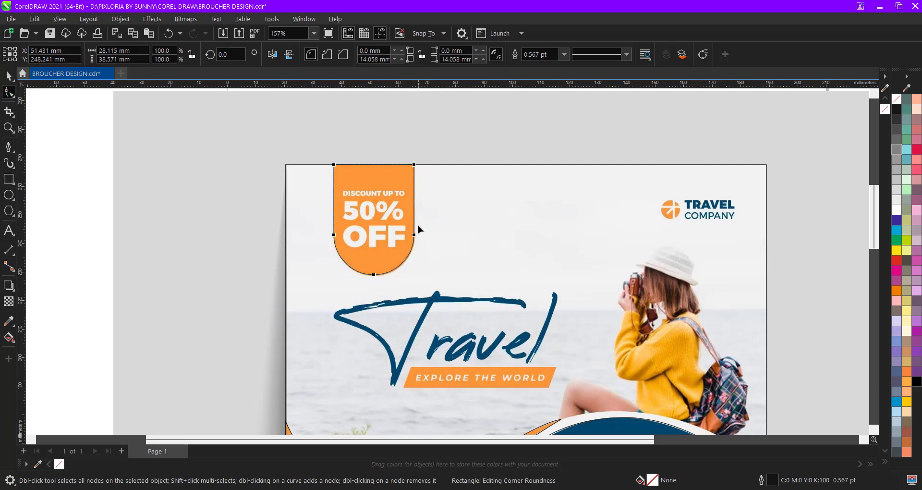
key(space)
- Deselect the badge shape and save the document
scroll(420, 232, down, 3)
scroll(217, 217, down, 1)
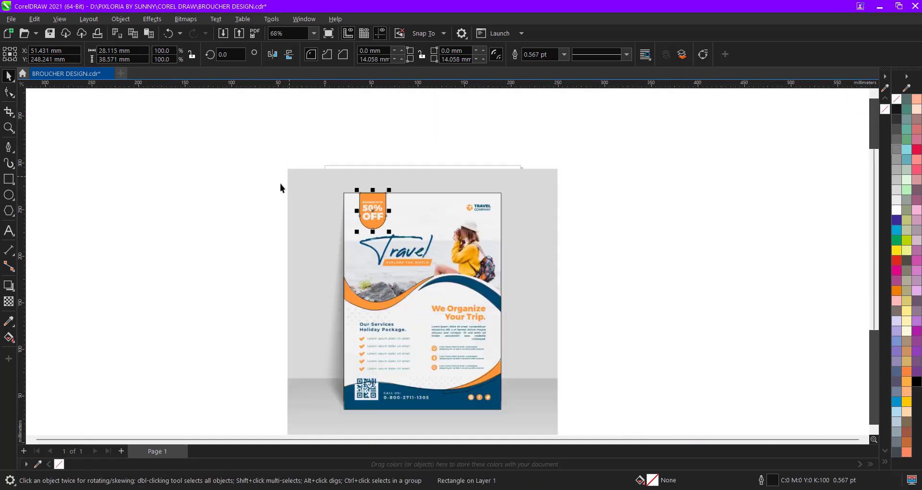
scroll(410, 225, up, 1)
key(Escape)
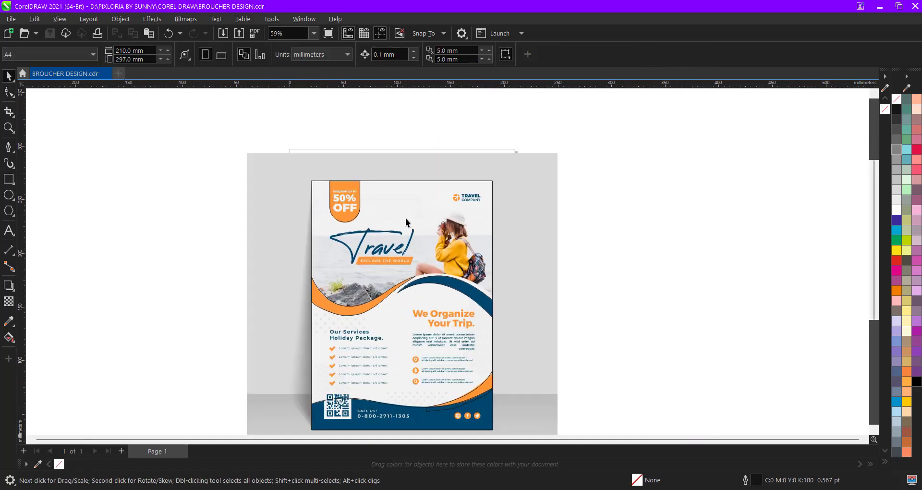
- Draw a rectangle over the EXPLORE THE WORLD banner and adjust it to the banner's height, about 50 × 7 mm
scroll(362, 204, up, 1)
click(329, 196)
scroll(388, 262, up, 3)
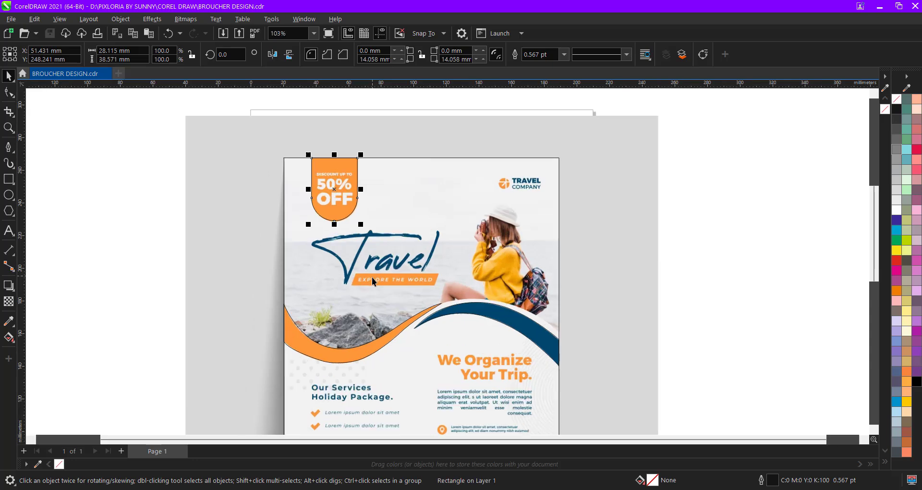
click(9, 179)
scroll(319, 261, up, 1)
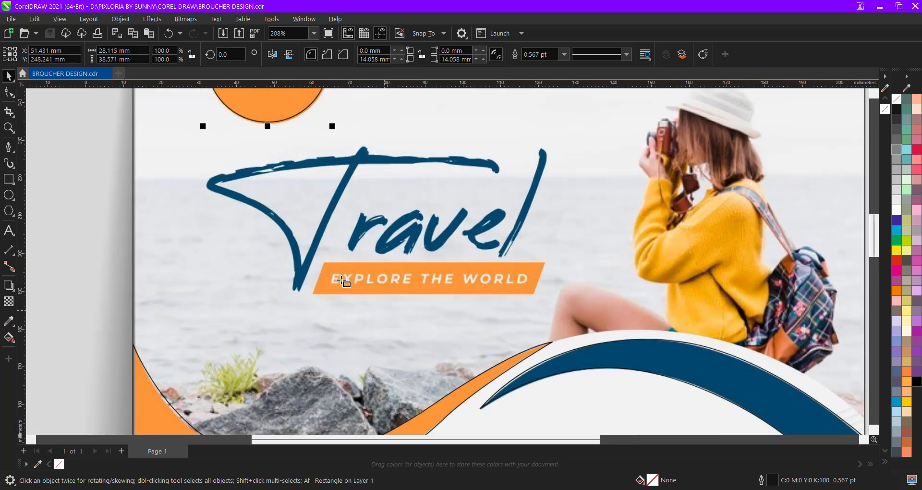
drag(314, 256, 566, 294)
key(space)
scroll(473, 261, up, 1)
drag(455, 264, 456, 268)
drag(420, 317, 422, 312)
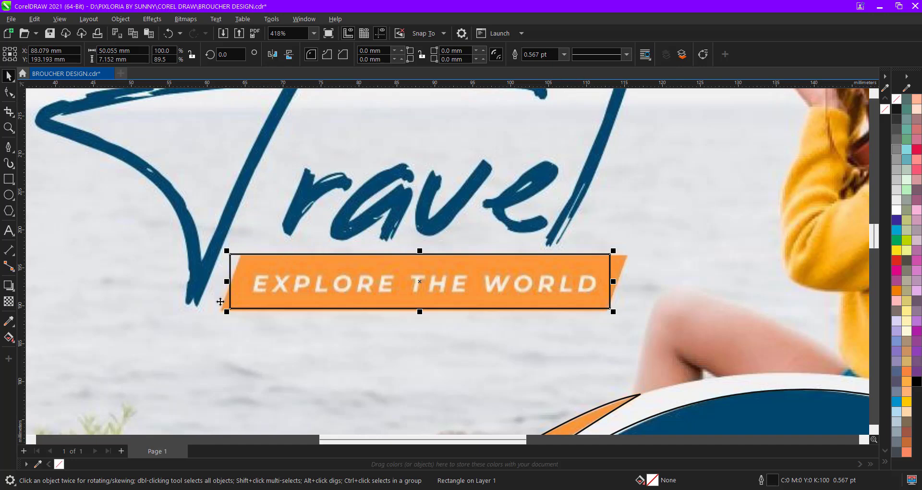
- Convert the banner rectangle to curves and move its two left nodes onto the slanted left end of the orange banner
key(ctrl+q)
key(F10)
scroll(226, 307, up, 1)
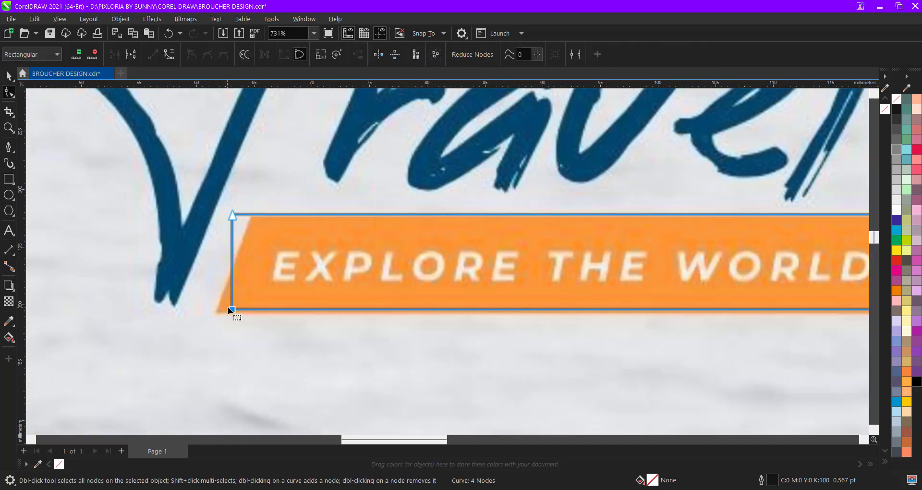
scroll(228, 308, up, 1)
drag(232, 310, 218, 310)
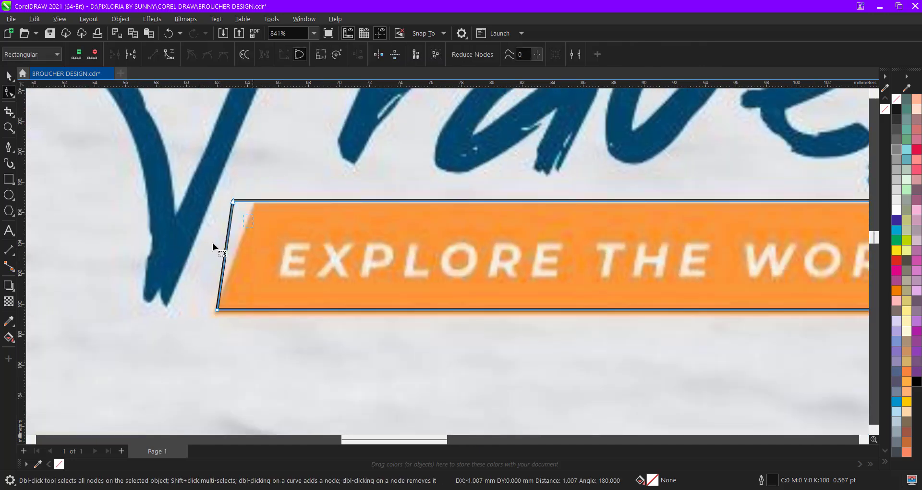
drag(233, 200, 256, 203)
- Move the banner shape's two right nodes onto the slanted right end, making the parallelogram about 53 × 7 mm
scroll(257, 202, down, 2)
scroll(672, 244, up, 1)
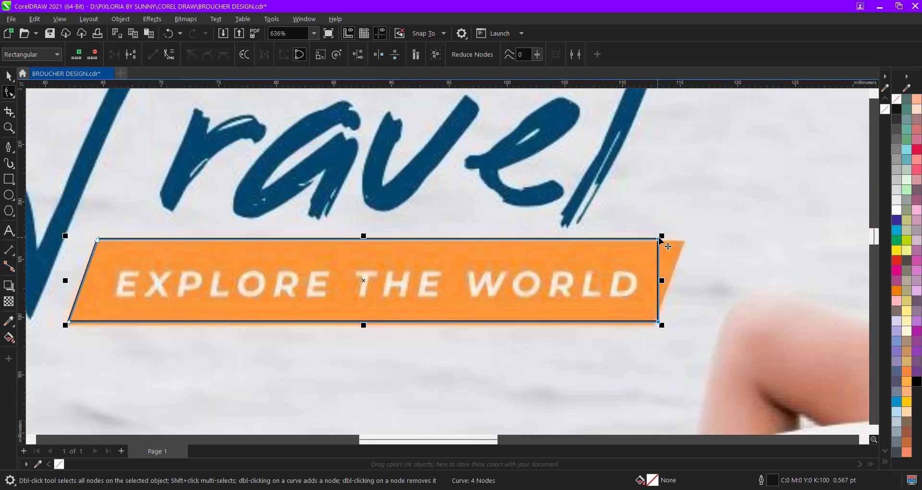
drag(659, 240, 683, 240)
click(682, 323)
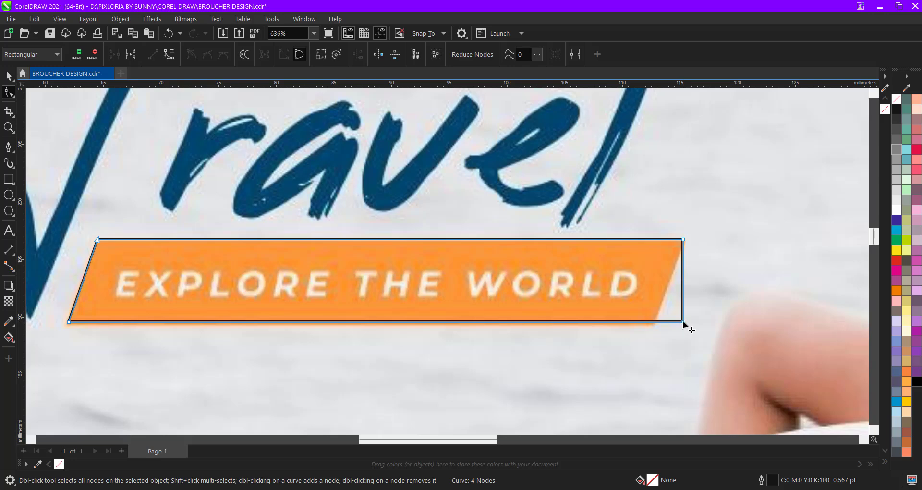
drag(684, 324, 657, 327)
key(space)
scroll(500, 292, down, 5)
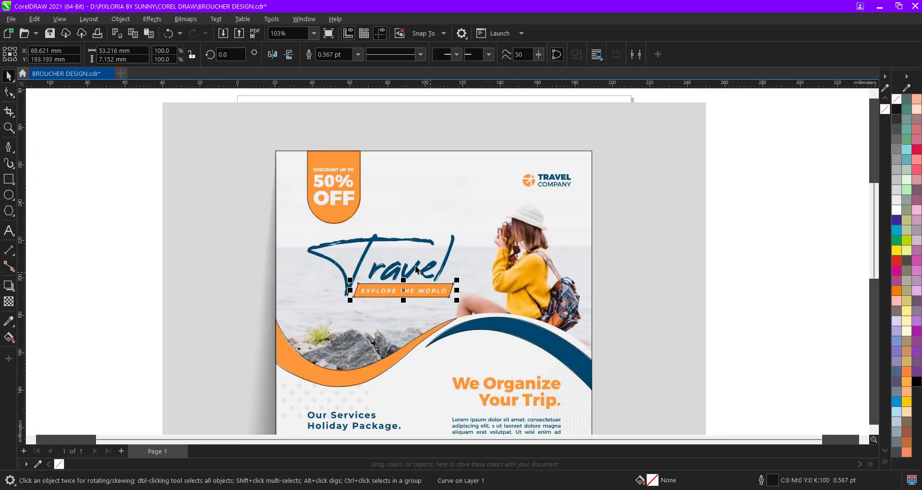
- Fill the footer shape with the blue sampled from the reference footer (#00476F) and remove its outline
scroll(422, 267, down, 2)
click(487, 345)
scroll(432, 345, up, 1)
drag(430, 334, 412, 168)
scroll(331, 255, up, 1)
scroll(280, 263, up, 1)
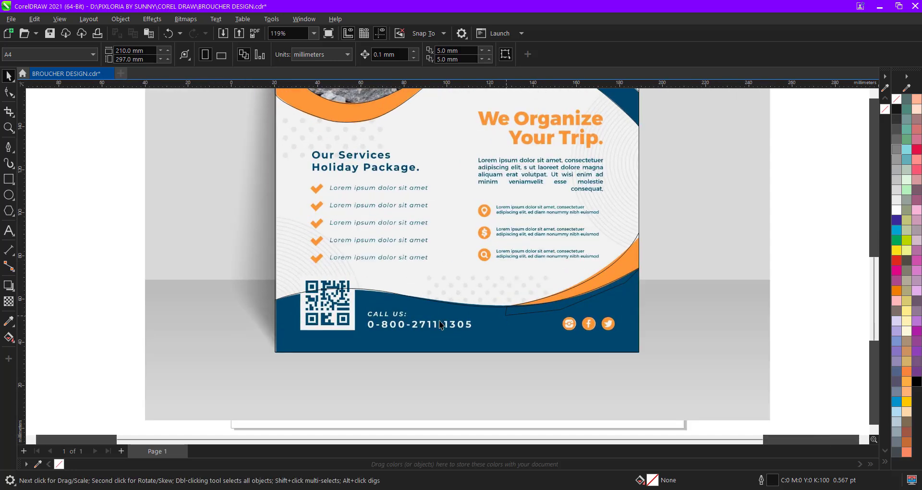
click(482, 323)
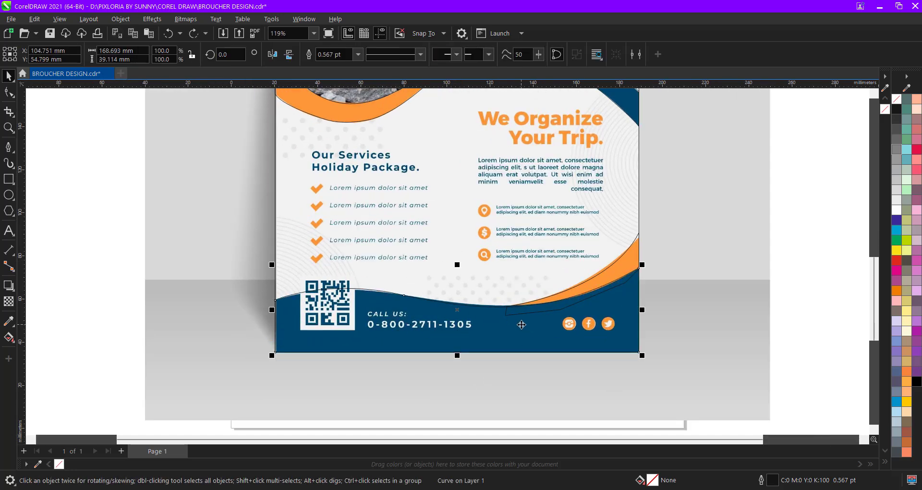
key(i)
click(521, 323)
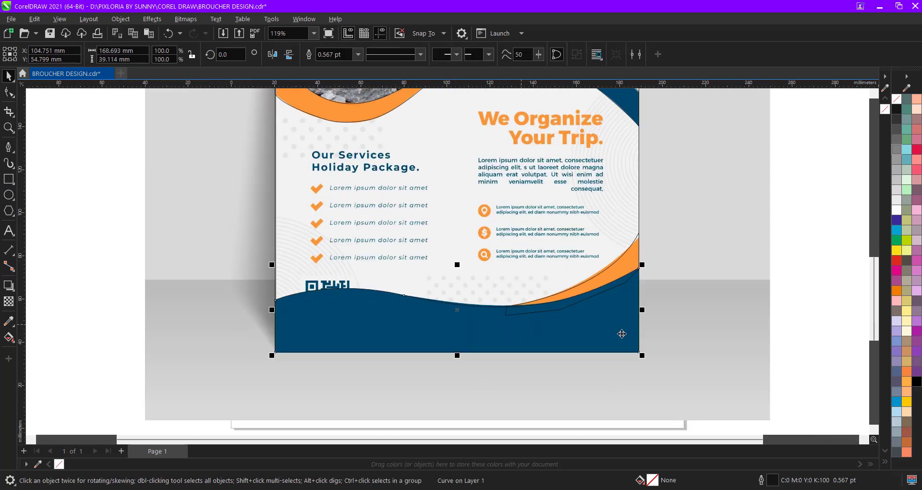
right_click(886, 112)
click(885, 114)
click(782, 186)
- Fill the lower-right swoosh shape with the orange sampled from the reference (#FF9738) and remove its outline
click(611, 264)
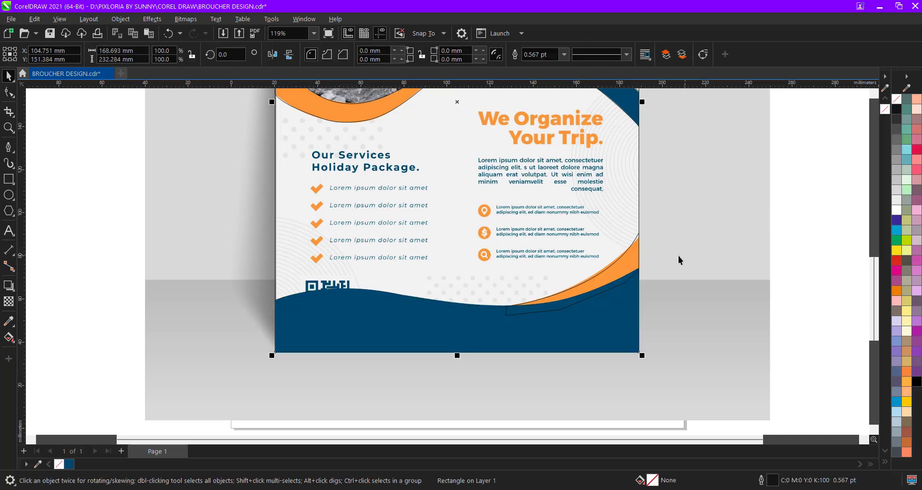
click(639, 270)
key(e)
click(625, 261)
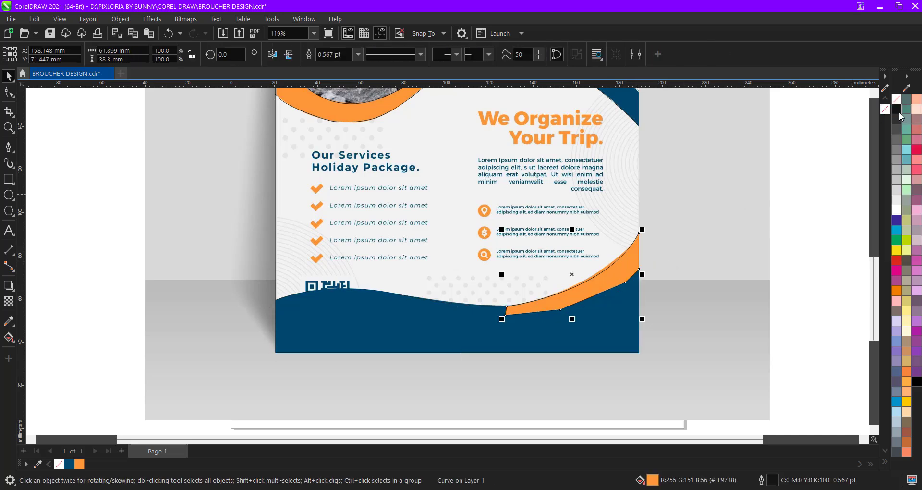
right_click(898, 103)
click(836, 106)
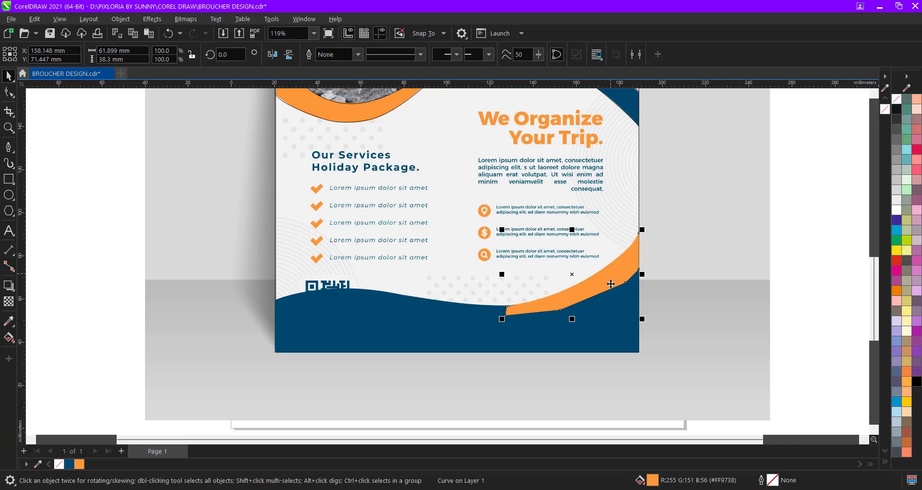
- Bring the blue footer shape in front of the orange swoosh
click(607, 325)
right_click(607, 324)
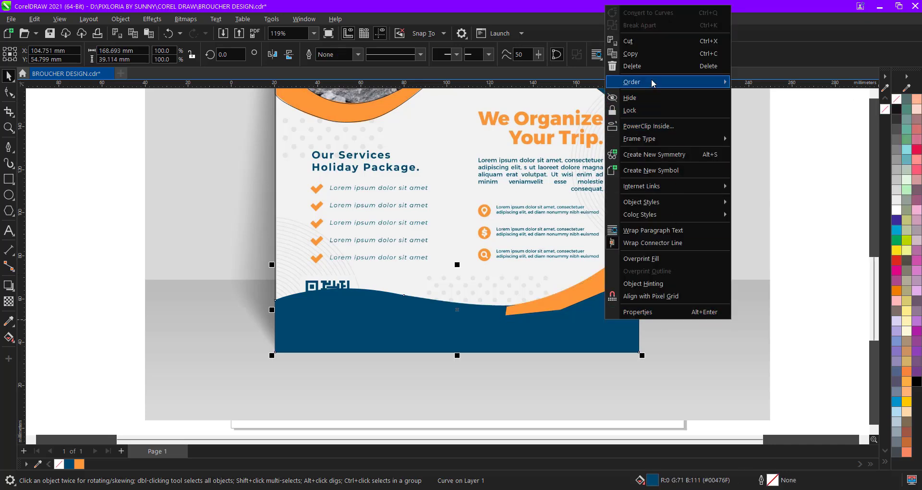
mouse_move(653, 82)
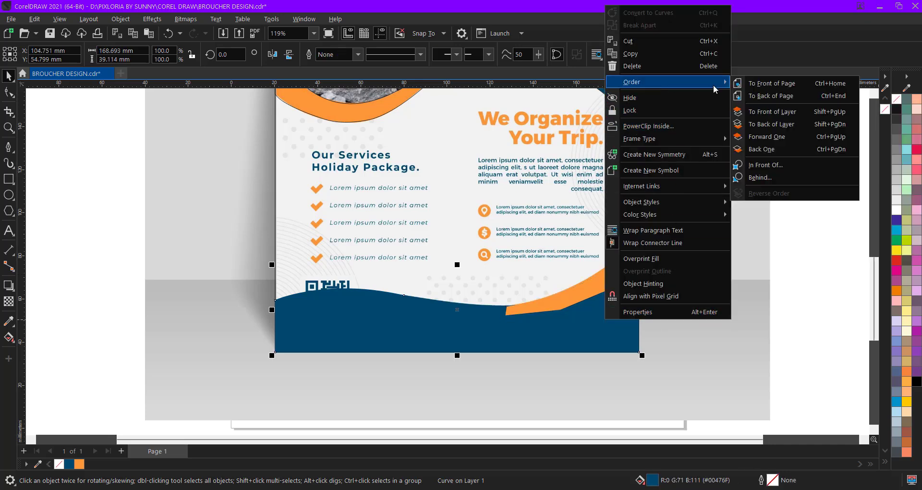
click(774, 125)
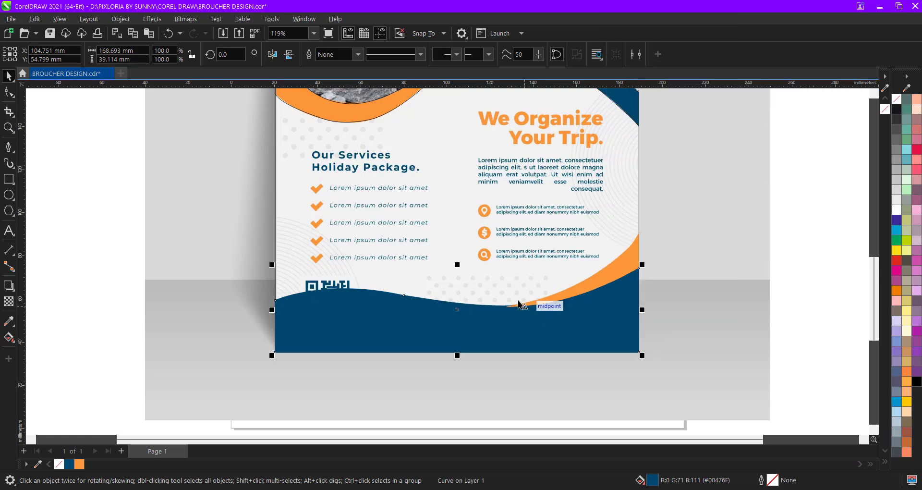
scroll(512, 310, up, 2)
scroll(511, 317, down, 4)
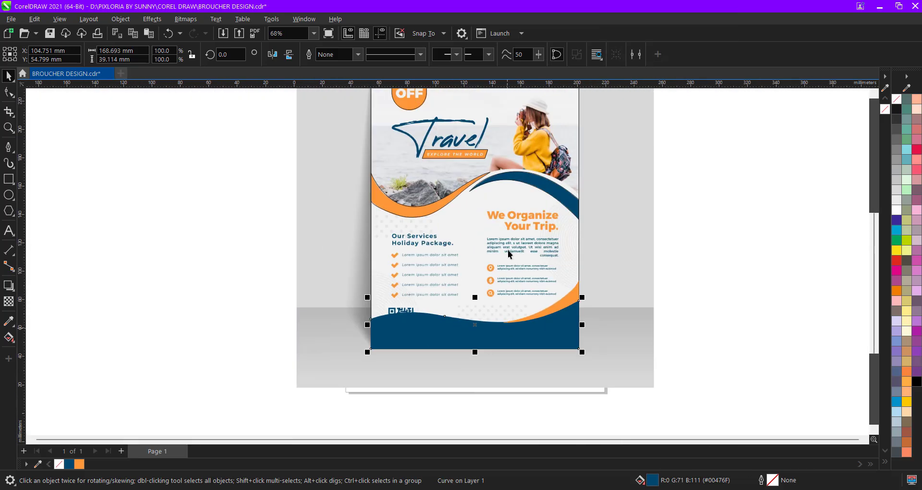
- Fill the right wave with the sampled footer blue and the left wave with the sampled orange (#FF9738)
scroll(509, 254, up, 2)
click(502, 151)
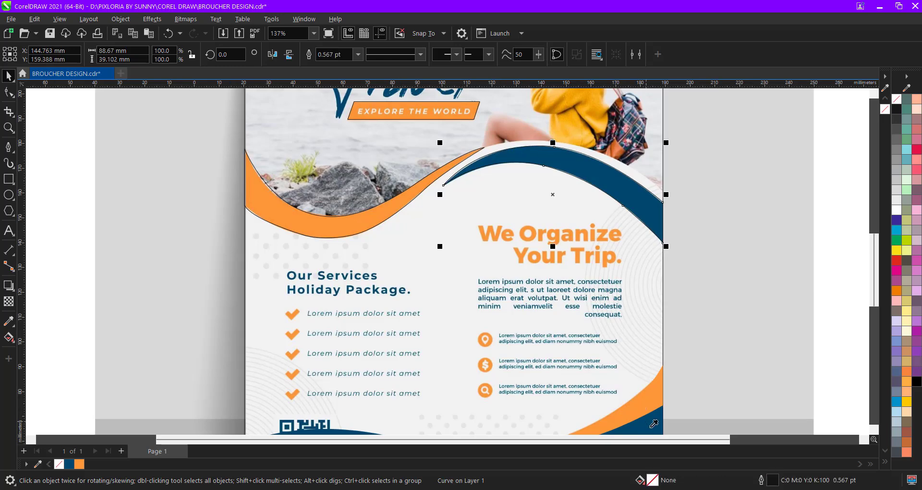
click(362, 224)
key(i)
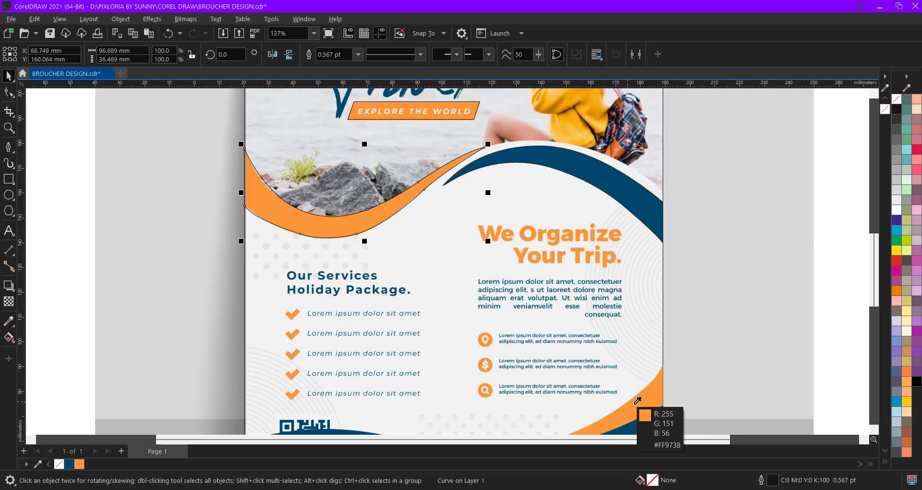
click(637, 403)
- Fill the slanted banner below the Travel title and the rounded discount tab with the reference orange (#FF9738)
drag(519, 201, 508, 284)
click(444, 199)
scroll(445, 199, down, 2)
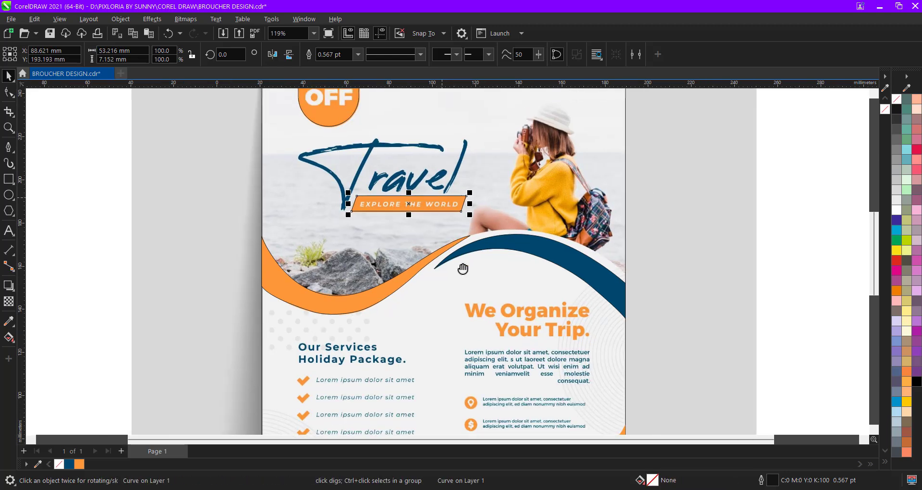
click(399, 367)
scroll(449, 206, down, 4)
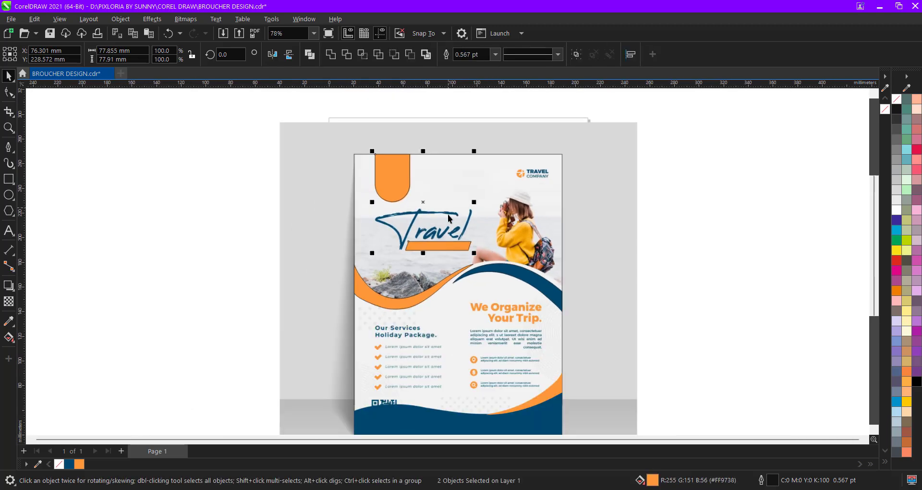
- Select all the traced shapes with the page rectangle and move them horizontally to the empty area right of the reference image
scroll(549, 172, down, 1)
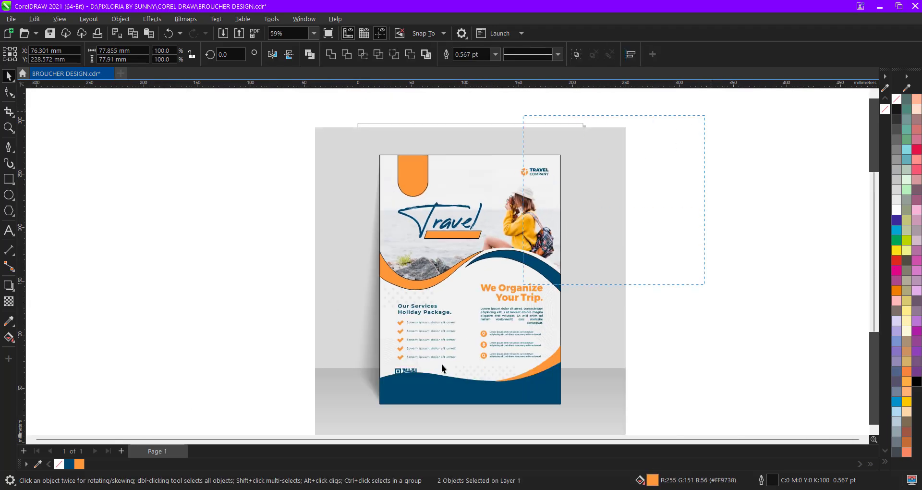
click(373, 423)
scroll(325, 304, down, 1)
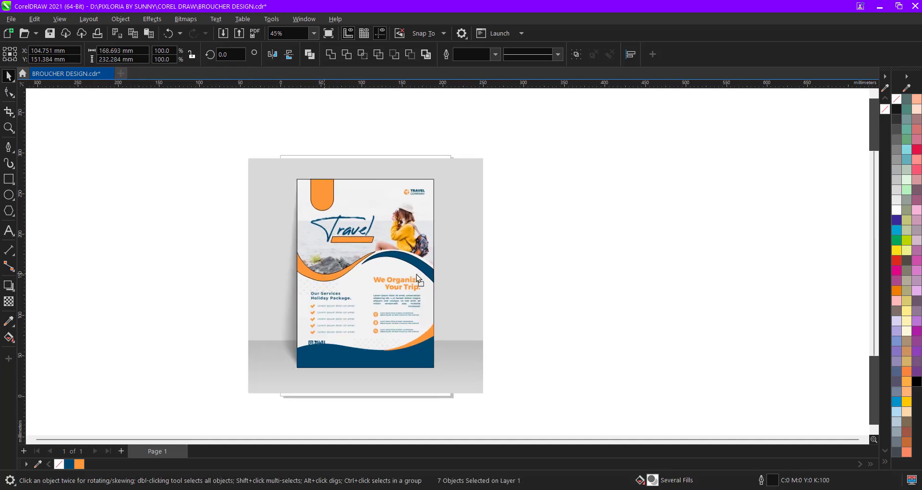
drag(416, 275, 680, 275)
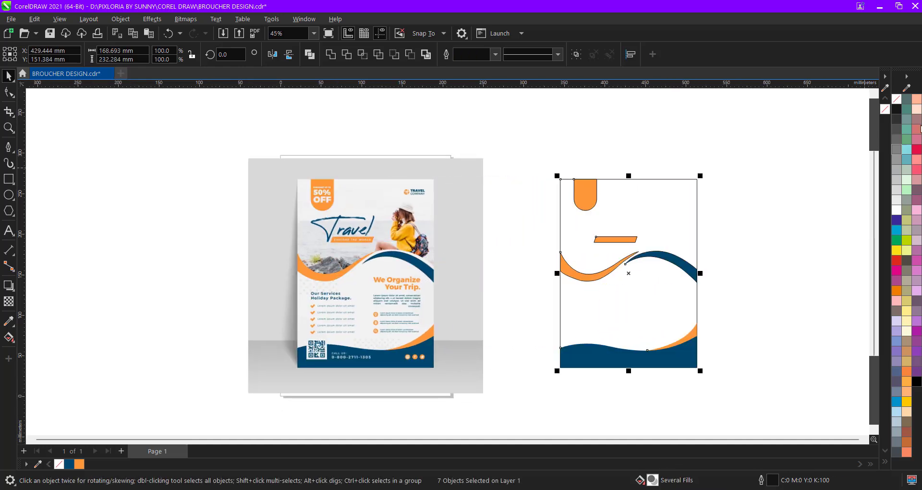
- Remove the outlines from all the traced shapes, then give only the page rectangle a black outline
right_click(900, 105)
click(873, 110)
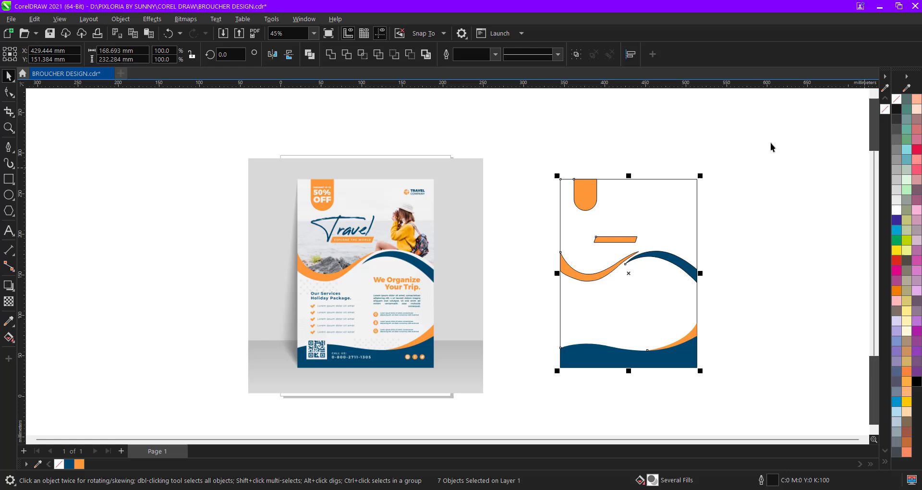
click(665, 224)
right_click(900, 111)
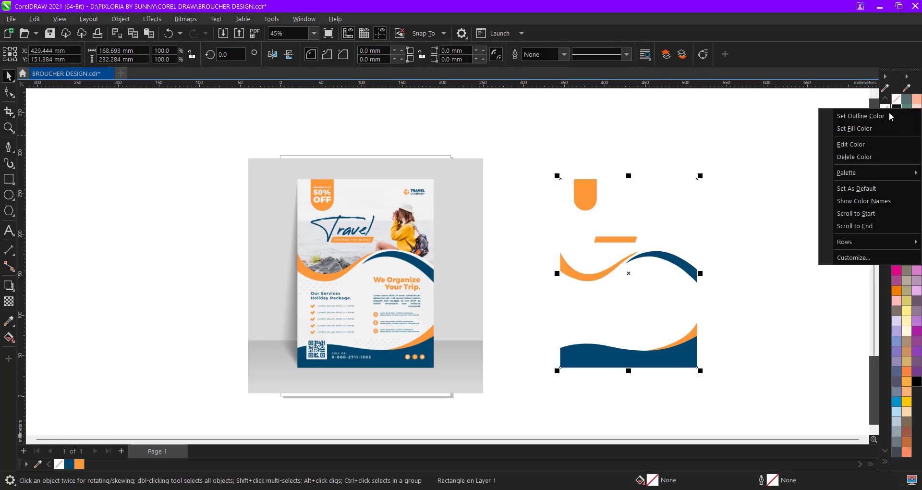
click(860, 118)
click(622, 224)
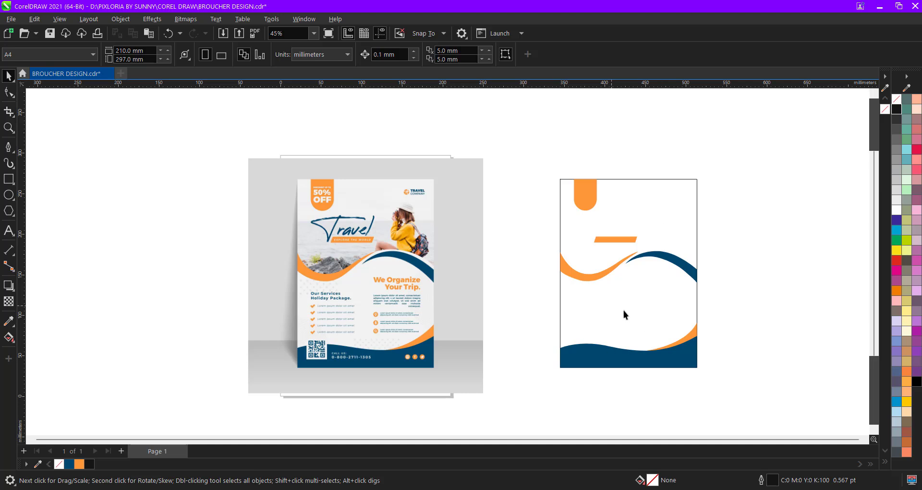
- Compare the recreated brochure shapes with the reference design, checking the waves, banner and footer
scroll(644, 313, up, 2)
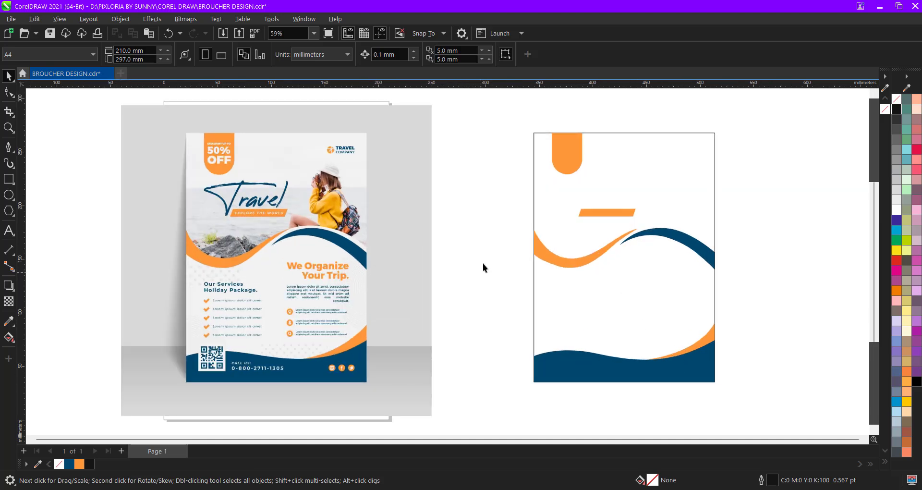
scroll(635, 254, up, 3)
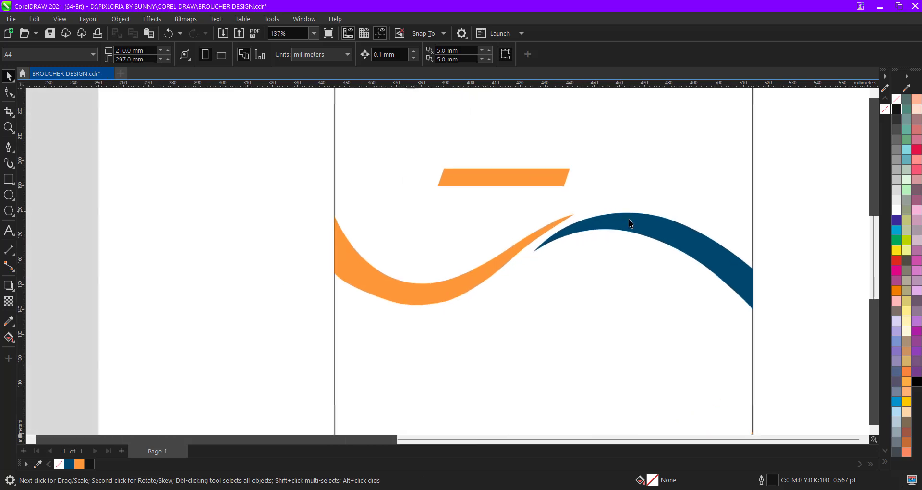
scroll(411, 249, down, 5)
scroll(409, 241, up, 2)
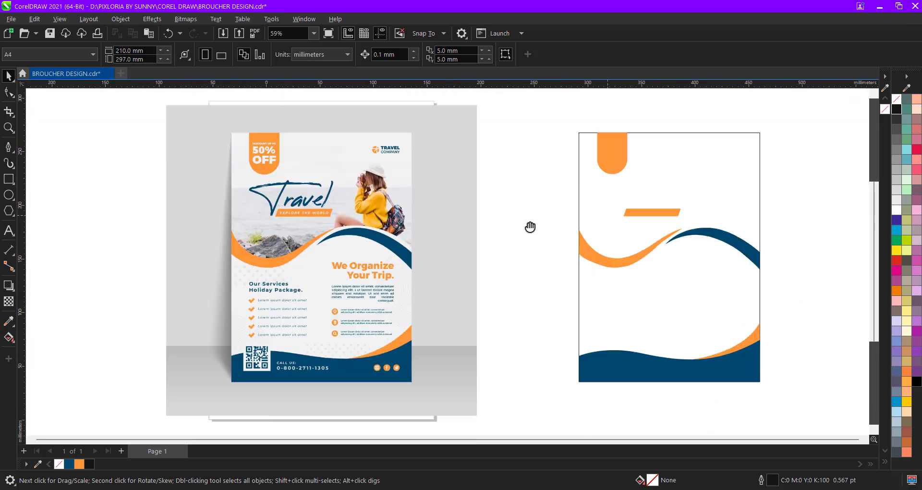
scroll(234, 276, up, 3)
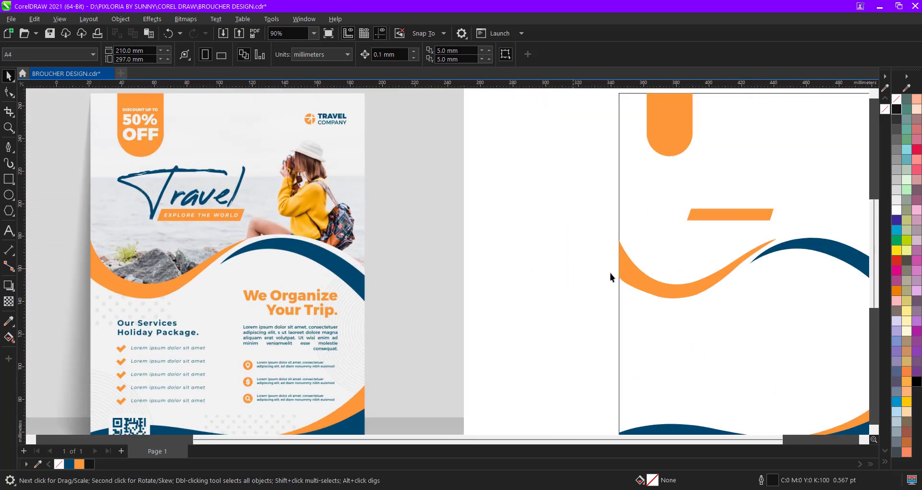
drag(634, 274, 448, 282)
scroll(449, 282, down, 1)
scroll(566, 260, up, 1)
scroll(566, 259, down, 2)
scroll(538, 277, up, 1)
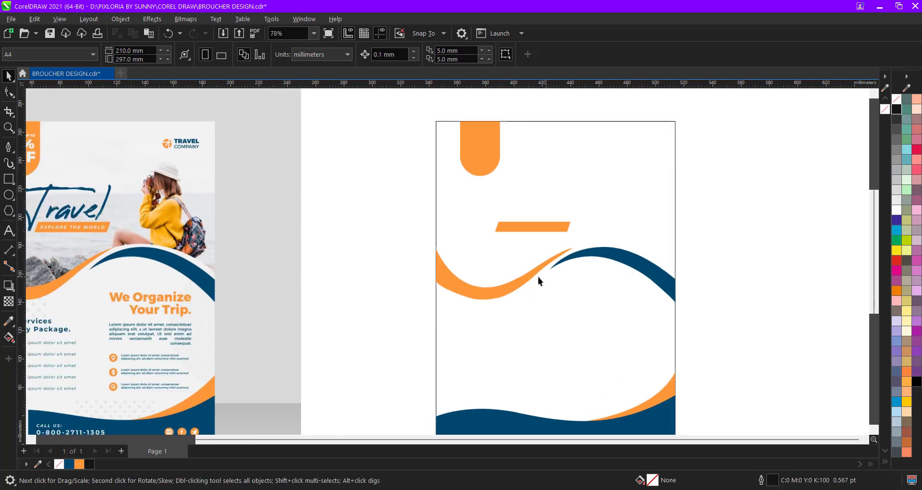
scroll(396, 248, down, 1)
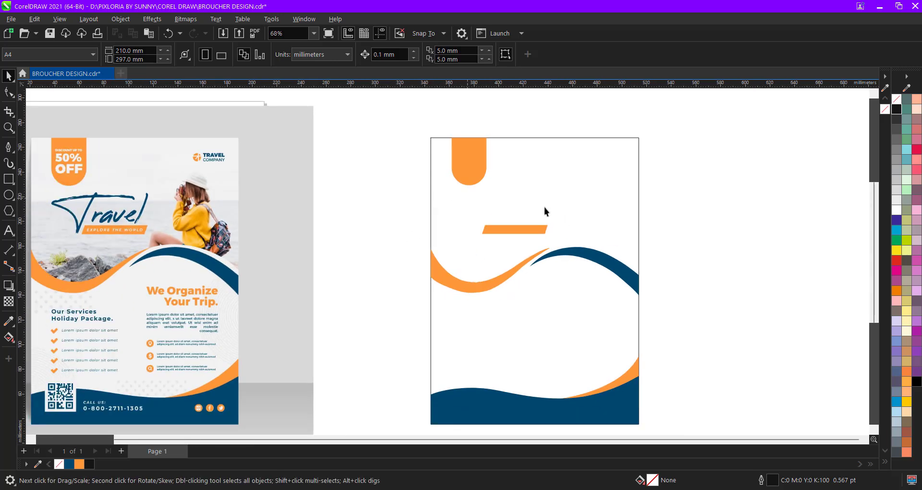
drag(290, 271, 336, 267)
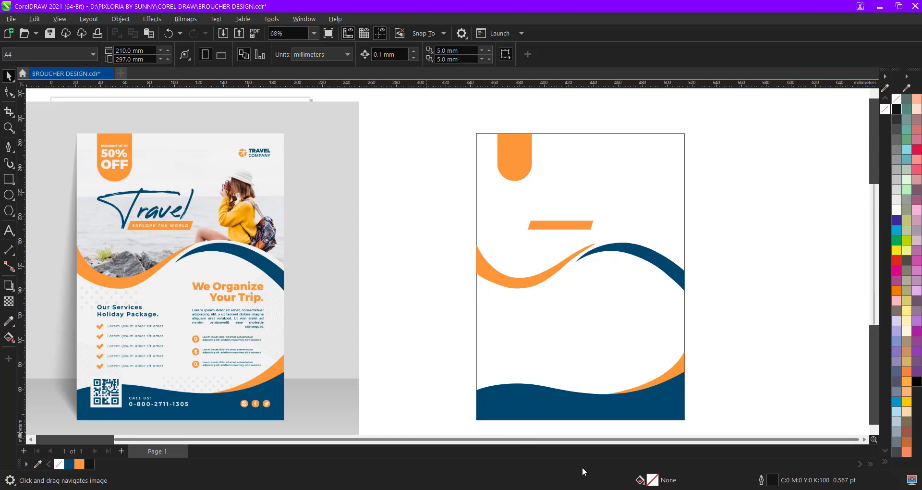
- Switch to the browser, search Google for "GOA IMAGE" in a new tab and show the image results
click(582, 489)
click(462, 12)
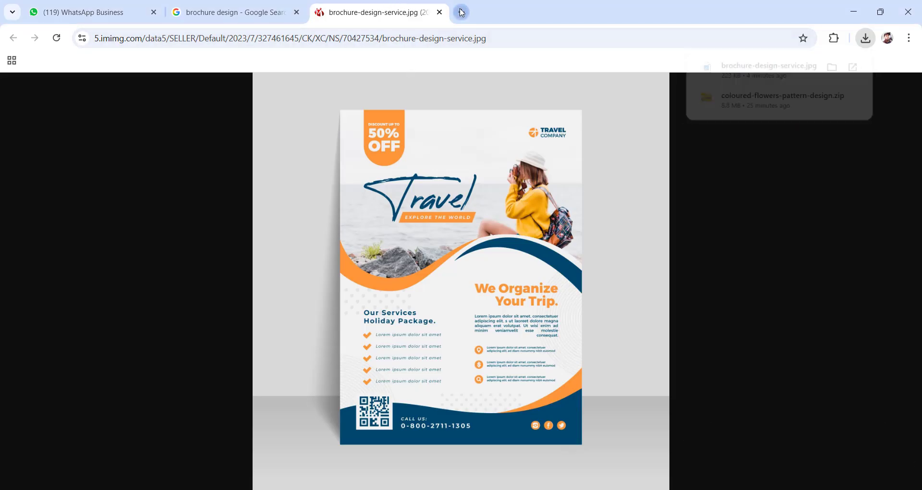
text(g)
key(Return)
text(o)
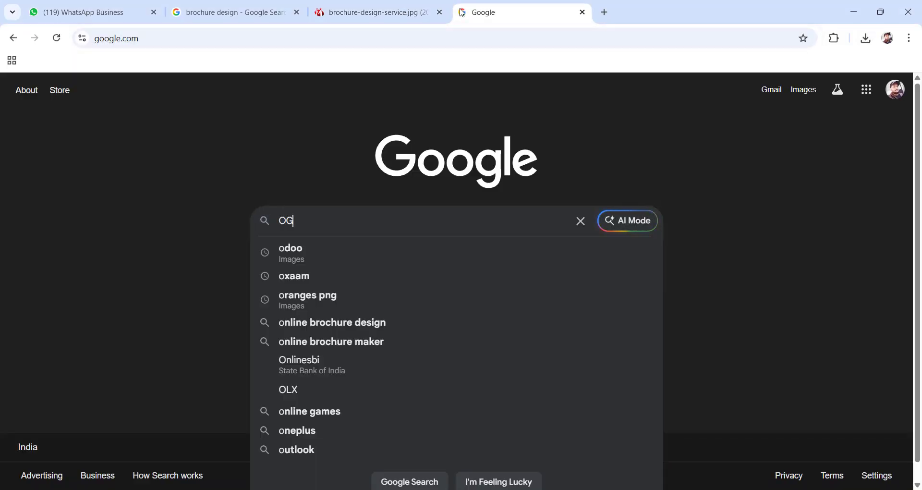
key(BackSpace)
text(GOA IMAGE)
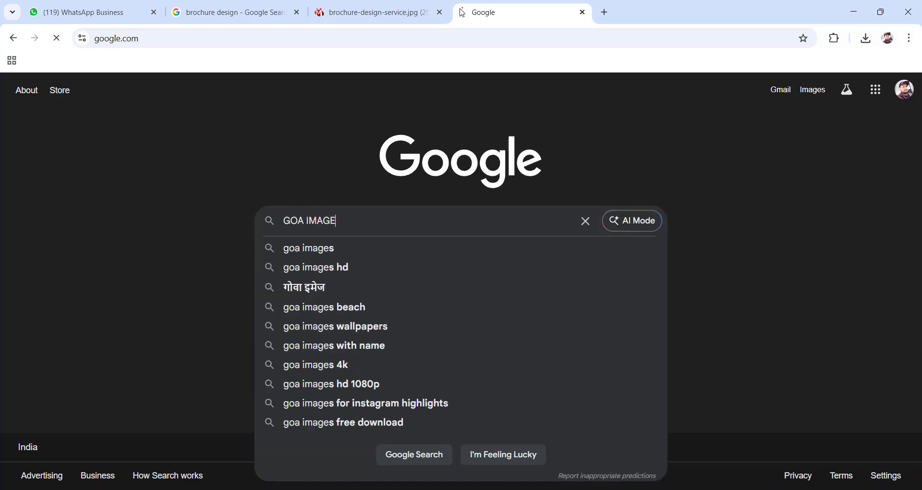
key(Return)
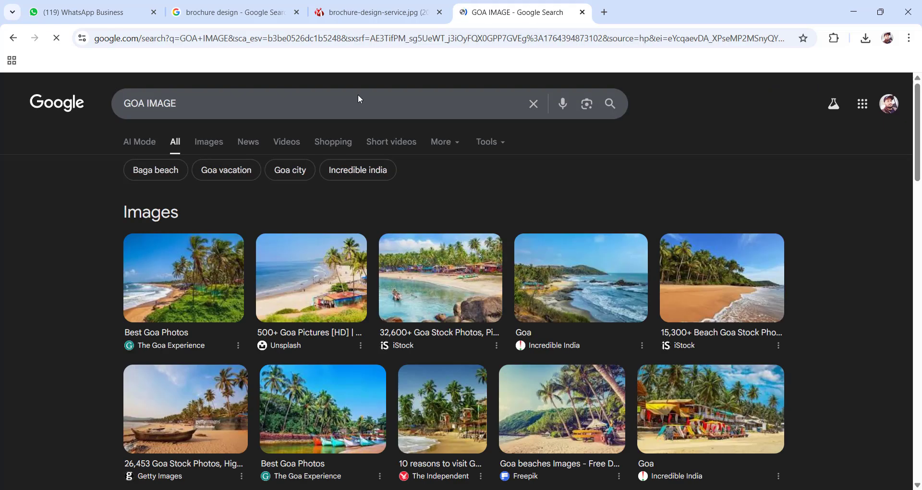
click(208, 142)
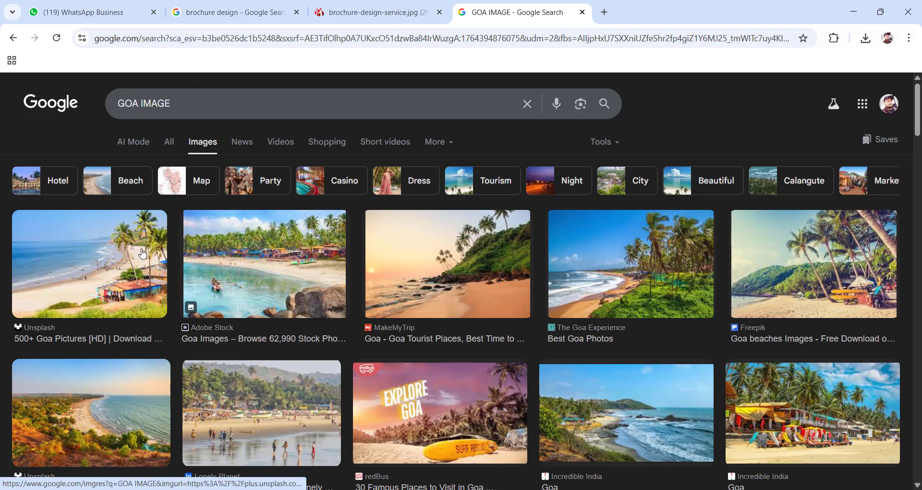
- Open the Unsplash Goa beach photo with palm trees at full size in a new browser tab
click(144, 254)
right_click(714, 324)
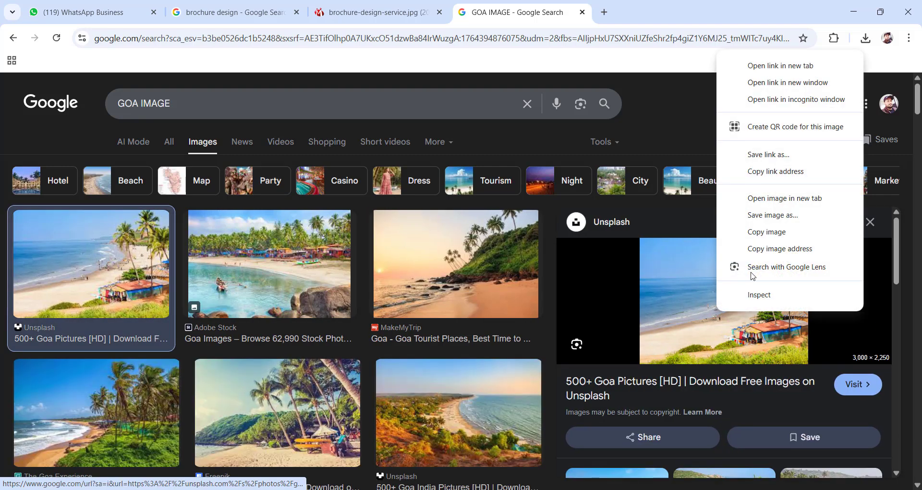
click(767, 205)
click(645, 4)
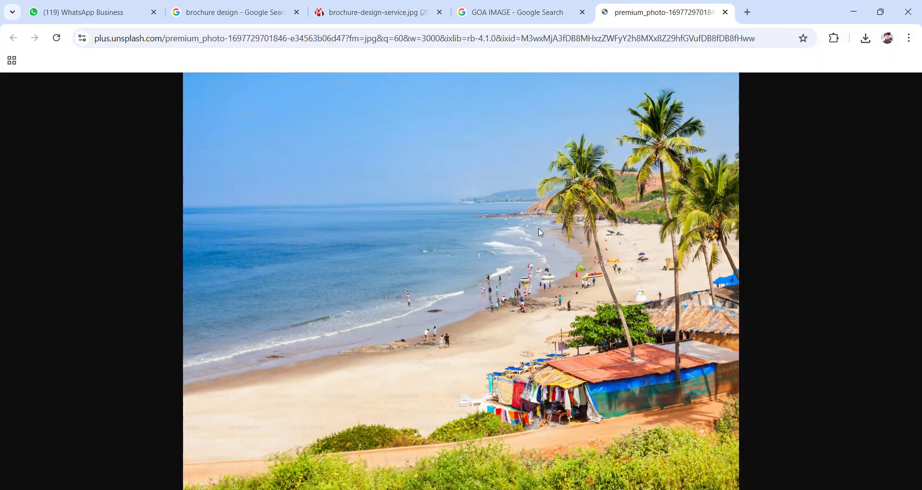
click(486, 260)
click(459, 268)
right_click(455, 262)
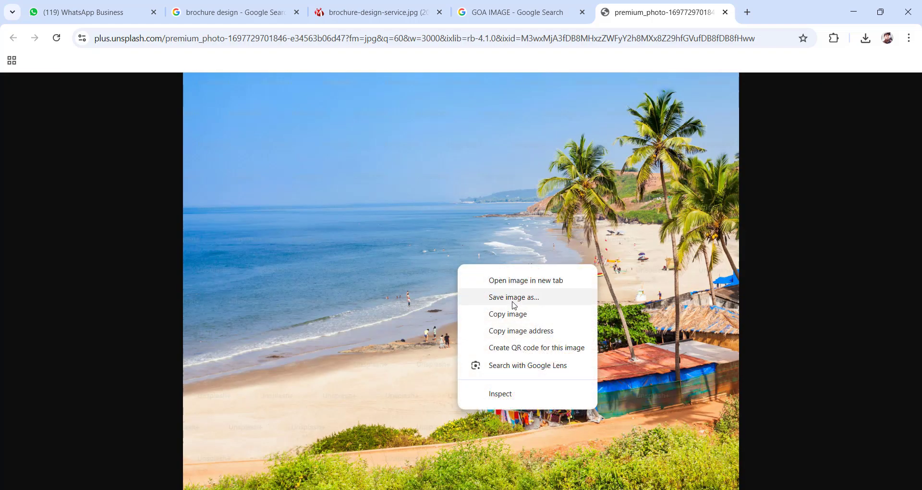
click(515, 302)
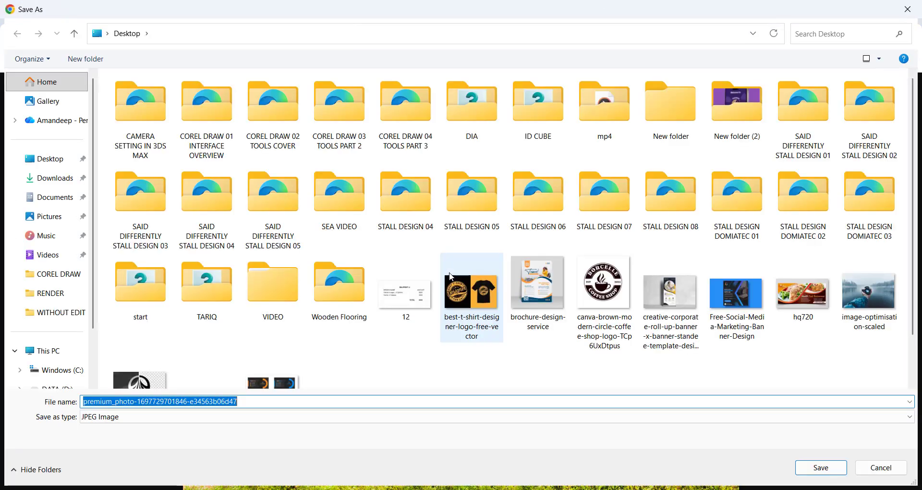
key(Return)
- Import the saved beach photo into the CorelDRAW document, scaled to 23% (about 243 × 182 mm) and placed right of the brochure layout
drag(730, 78, 438, 297)
scroll(430, 264, down, 4)
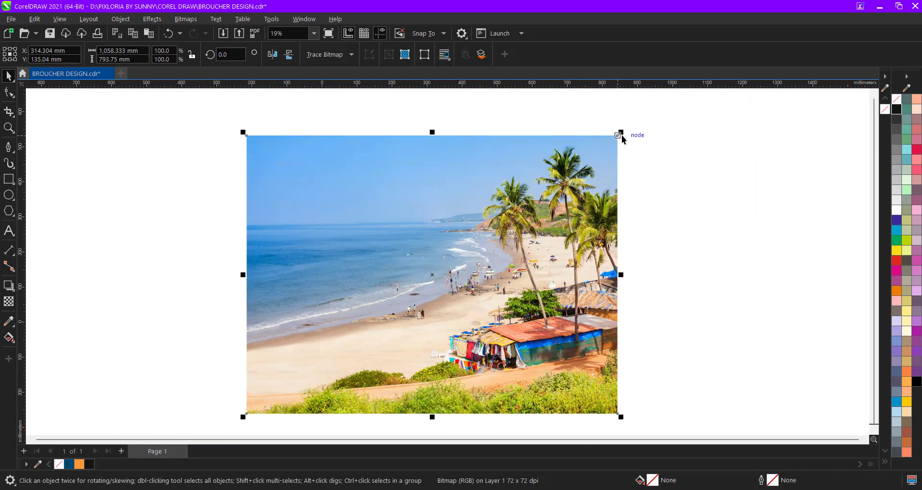
drag(621, 132, 557, 236)
drag(411, 271, 629, 255)
- Draw a Pen curve from the orange wave's tip, arching just above the blue wave, to the page rectangle's right edge
scroll(456, 225, up, 3)
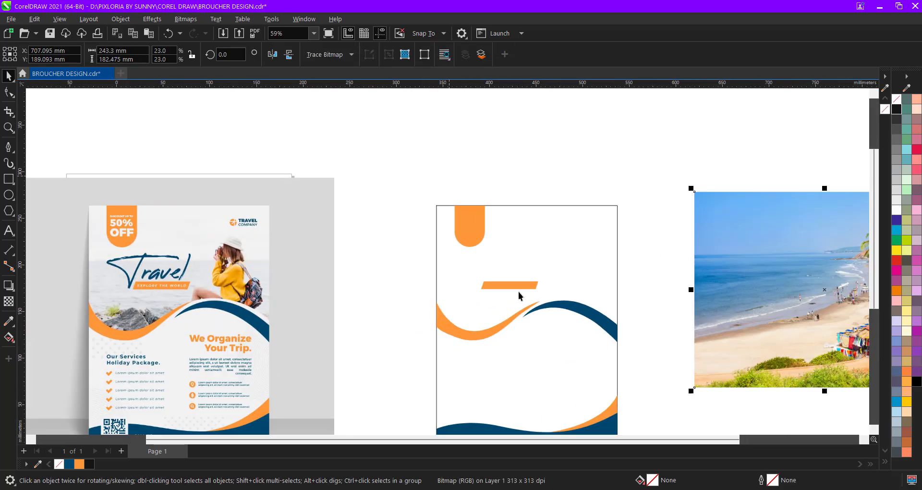
scroll(612, 298, up, 3)
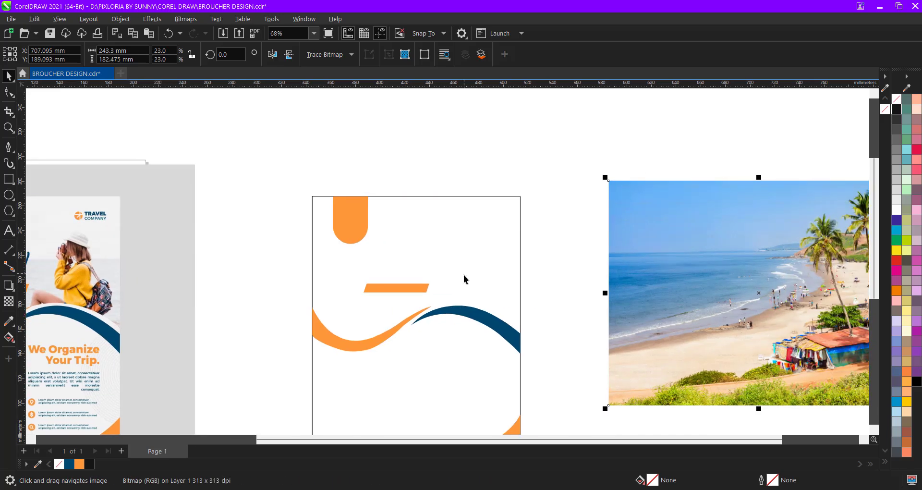
scroll(504, 302, up, 2)
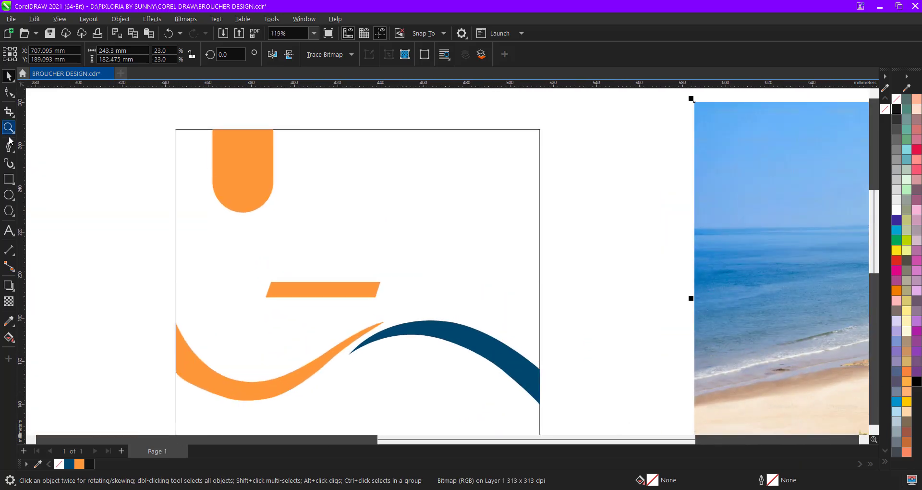
click(12, 150)
scroll(425, 347, up, 2)
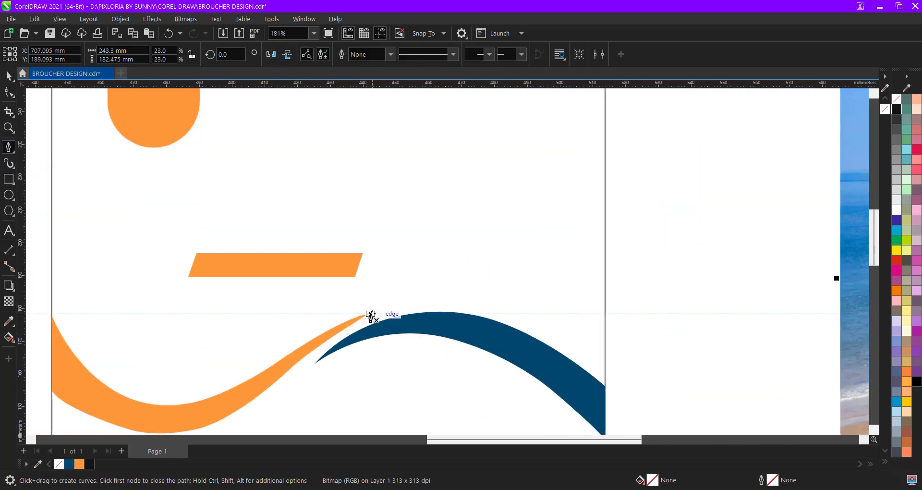
click(369, 314)
drag(505, 305, 585, 330)
click(505, 304)
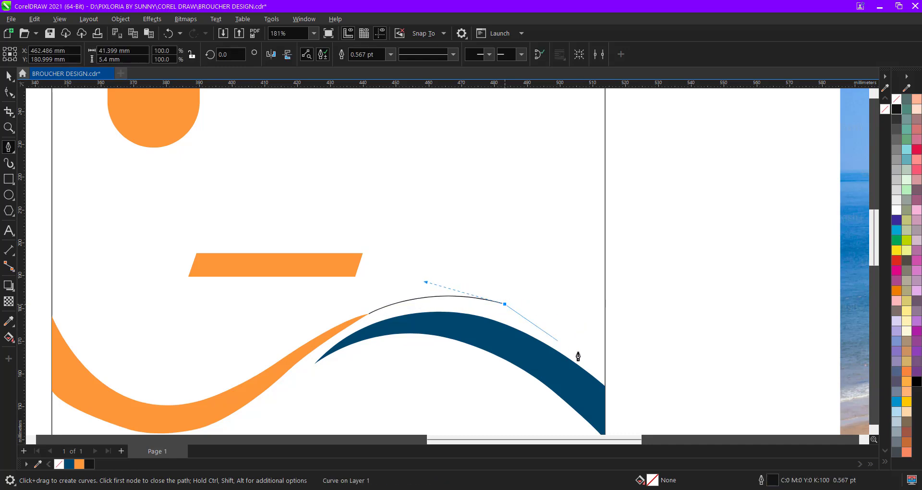
drag(606, 359, 636, 398)
- Extend the path outside the page's right, top and left sides to the orange wave's upper-left corner, about 209 × 128 mm overall
scroll(611, 367, down, 2)
click(642, 269)
click(637, 162)
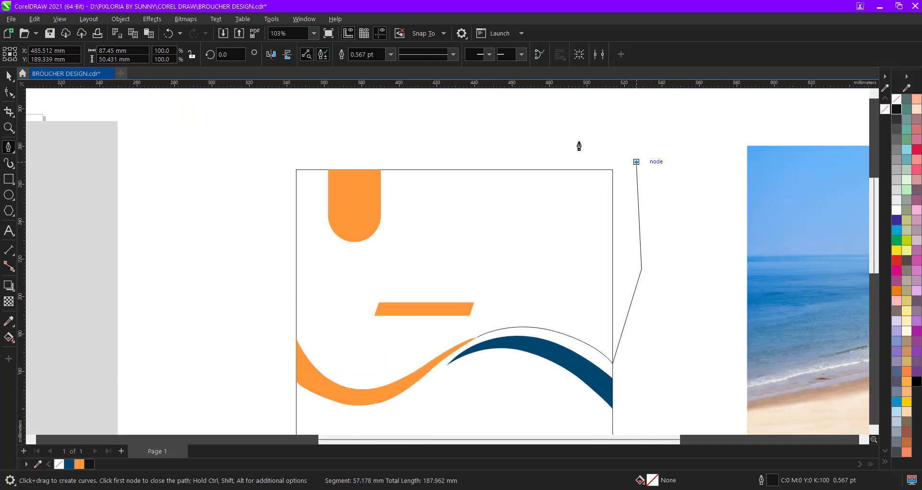
click(579, 141)
click(367, 125)
click(269, 152)
click(250, 292)
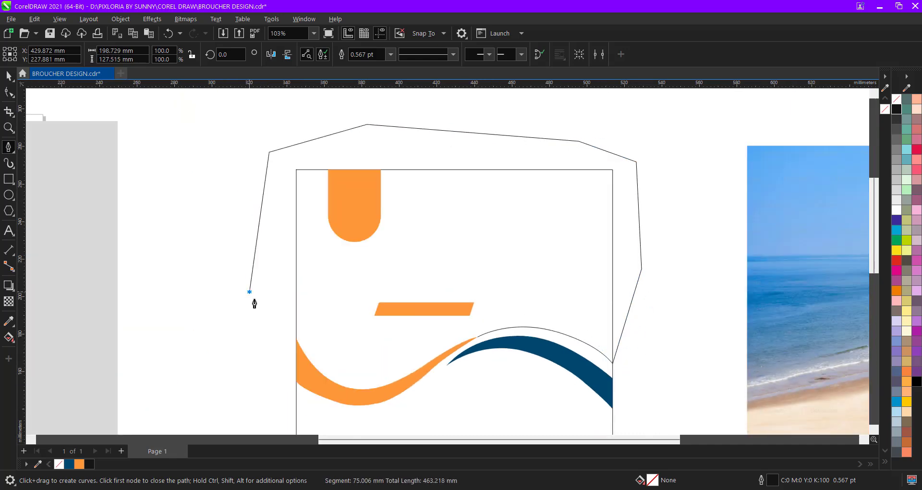
click(296, 338)
key(space)
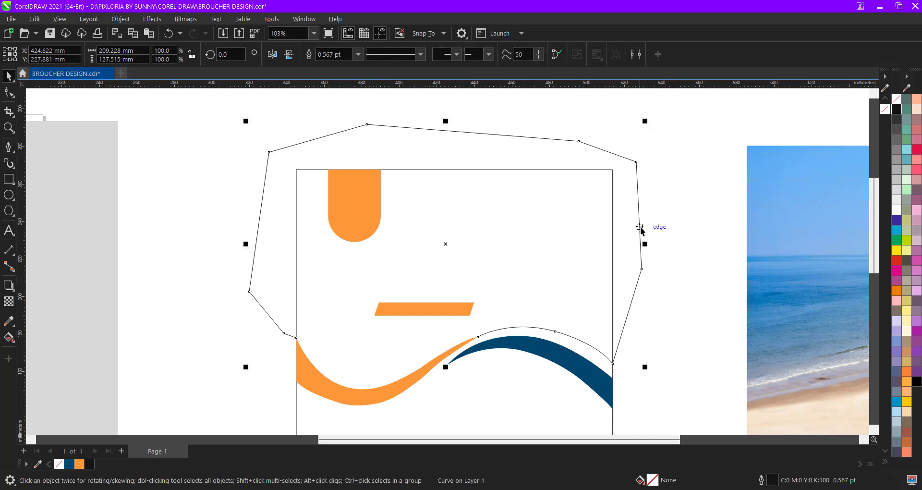
- Reduce a duplicate of the orange wave to its open upper edge by breaking the outline and deleting its lower nodes
drag(618, 248, 647, 198)
key(ctrl+z)
click(310, 384)
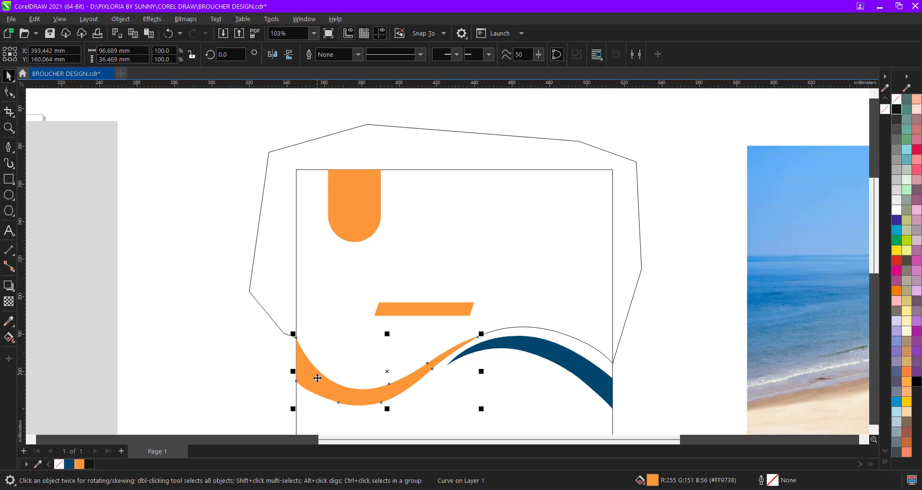
key(F10)
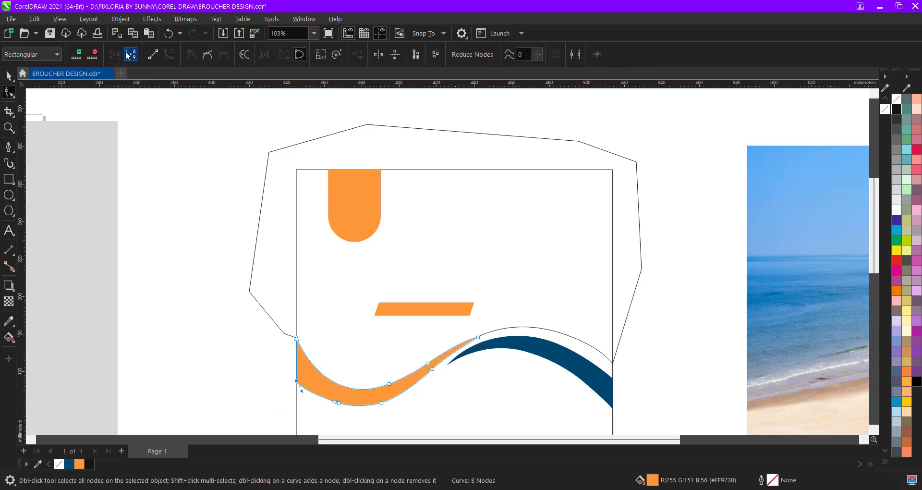
drag(301, 395, 399, 418)
key(Delete)
key(Delete)
scroll(425, 384, up, 1)
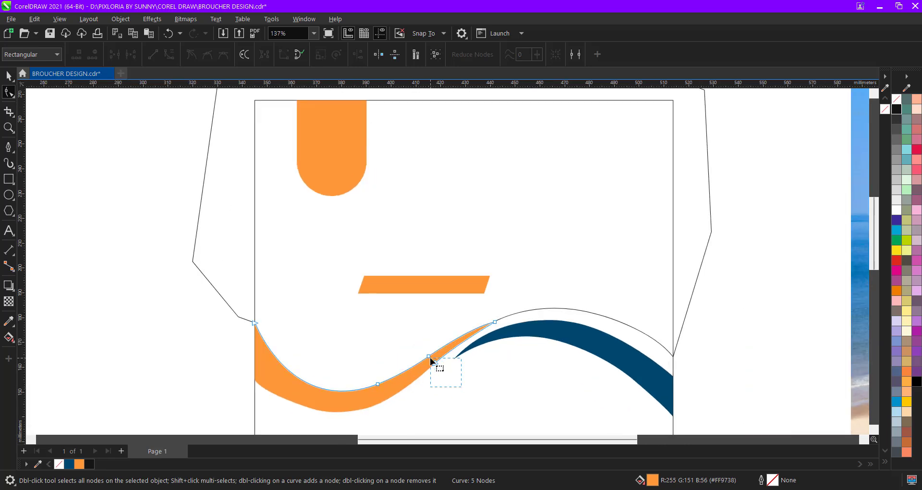
drag(431, 358, 431, 358)
key(Delete)
key(space)
- Combine the wave's upper edge with the path around the page and join their end nodes into one closed curve
scroll(521, 326, up, 2)
scroll(463, 323, down, 3)
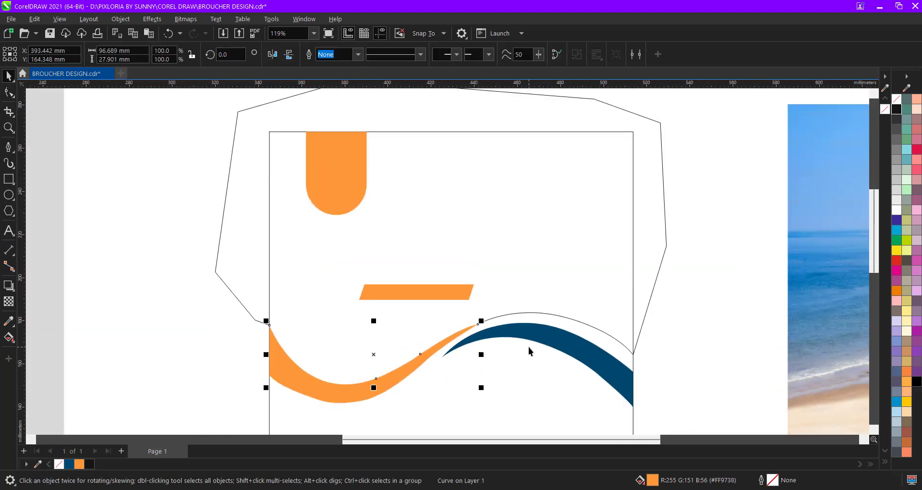
shift+click(657, 233)
key(ctrl+l)
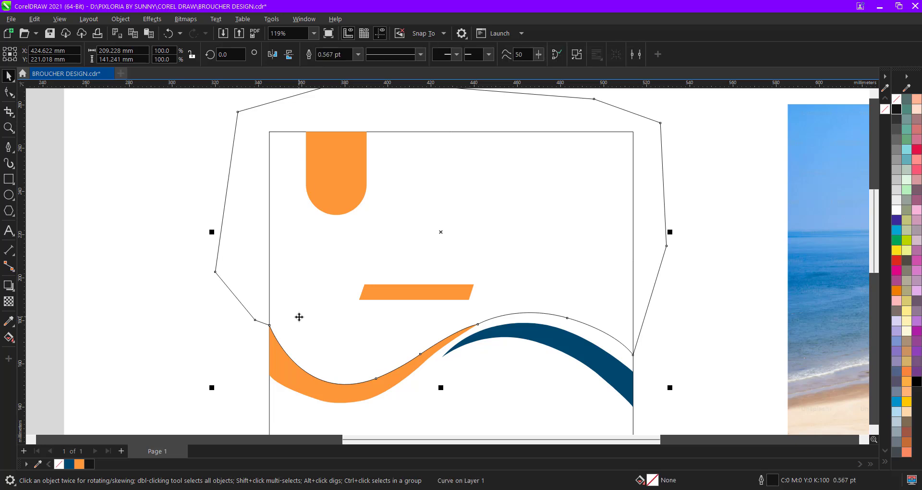
key(F10)
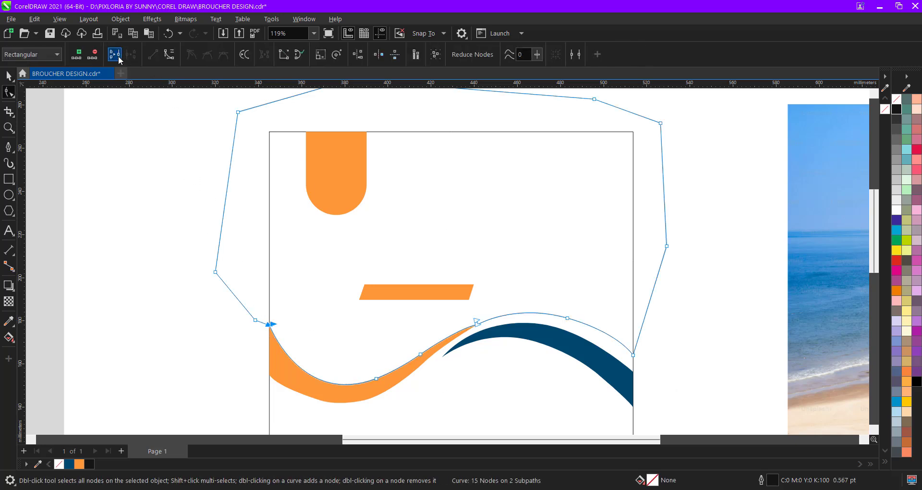
scroll(425, 297, up, 1)
drag(453, 297, 512, 346)
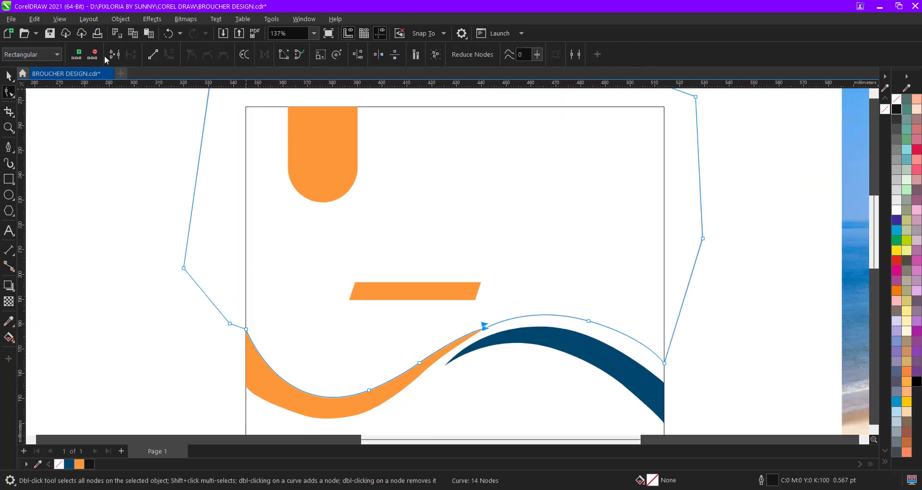
scroll(525, 282, down, 4)
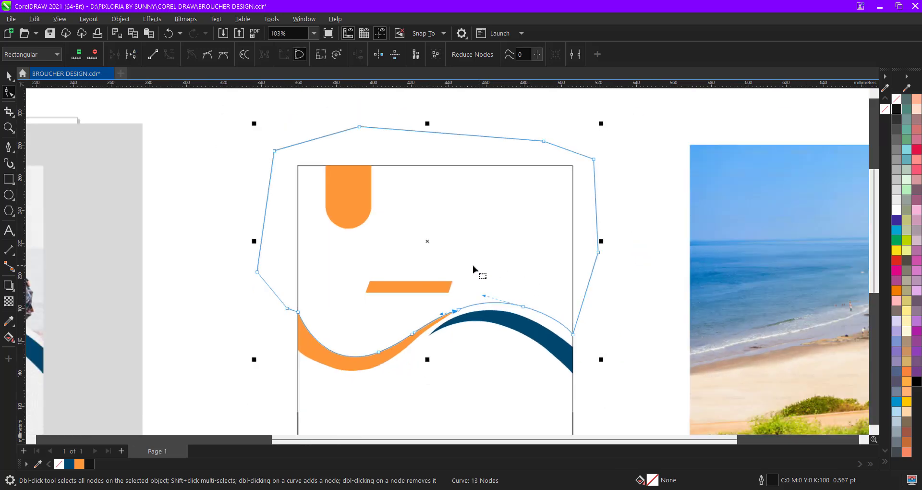
- Move the beach photo over the header area and scale it to 17.6%, about 187 × 140 mm
key(space)
drag(776, 298, 480, 278)
drag(588, 166, 554, 188)
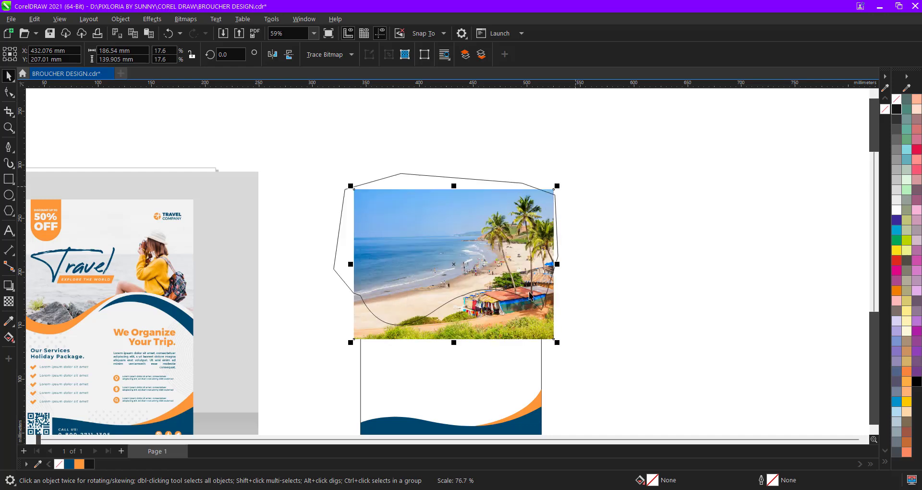
scroll(547, 325, up, 2)
drag(551, 322, 551, 300)
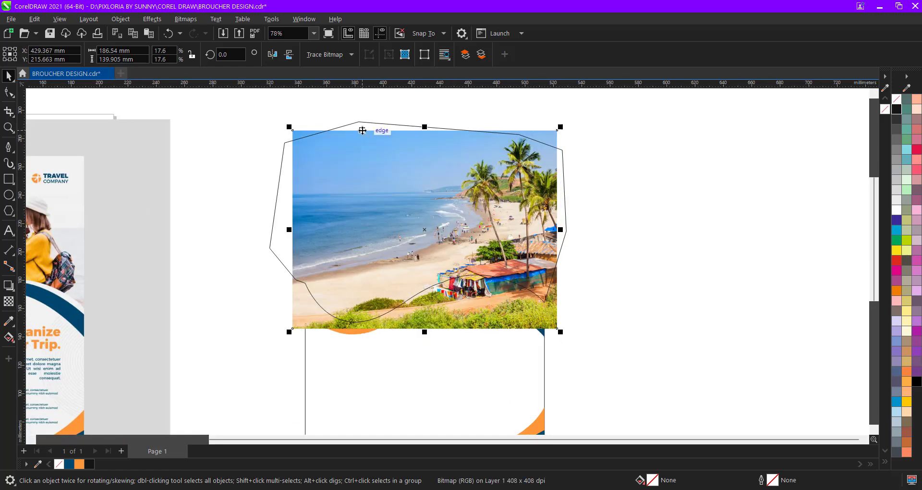
- PowerClip the beach photo inside the closed header curve and place that clipped curve inside the brochure's page rectangle
right_click(300, 130)
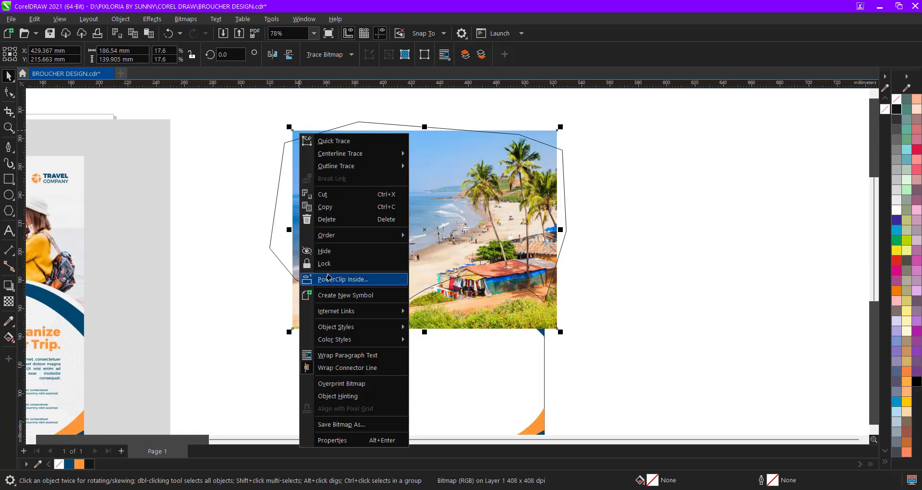
click(328, 279)
click(276, 216)
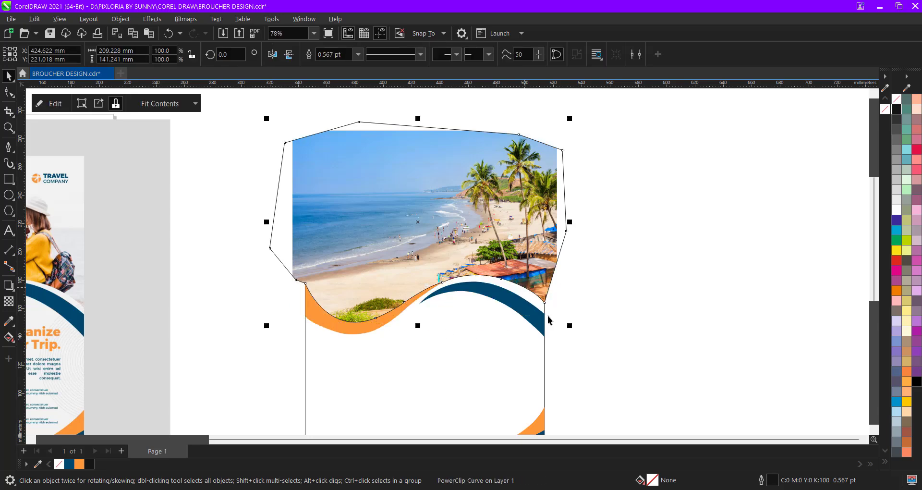
right_click(363, 175)
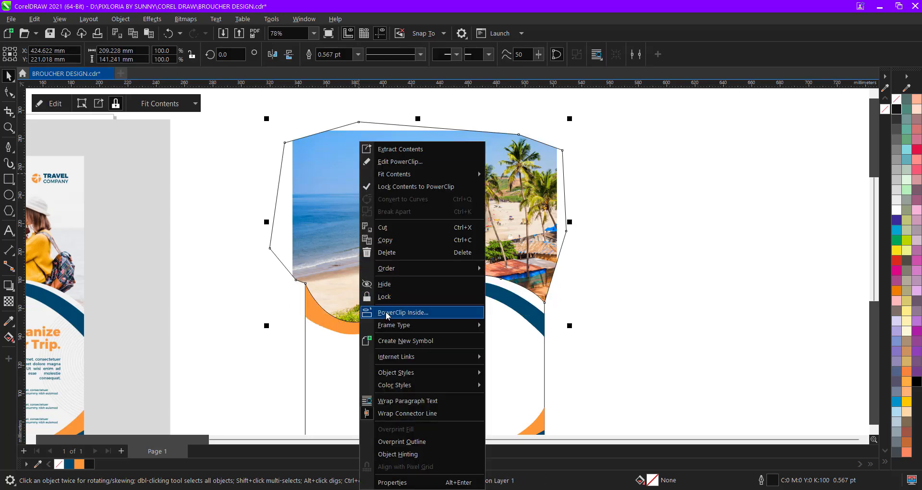
click(525, 362)
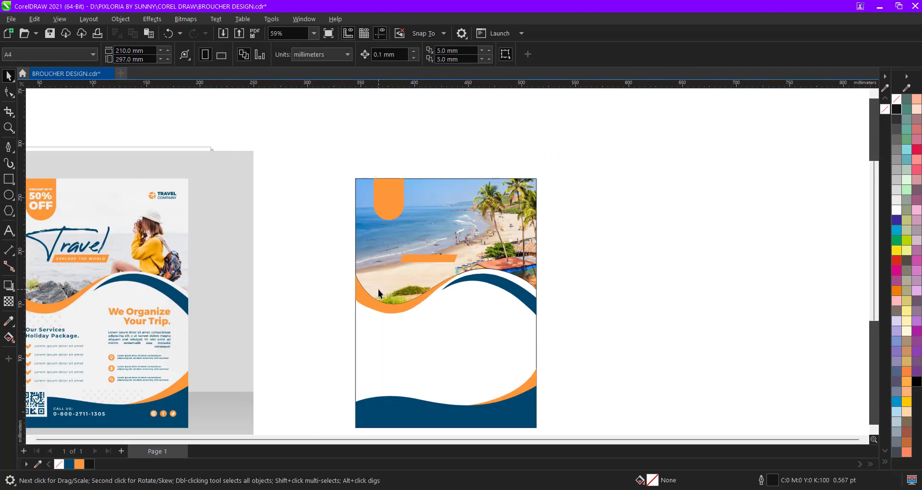
- Edit the page rectangle's PowerClip contents to remove the outline from the curve that frames the photo
click(561, 209)
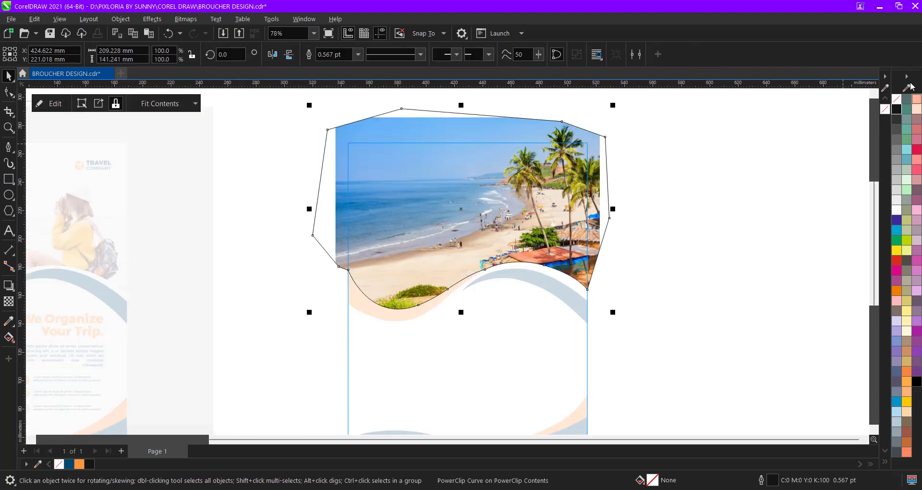
right_click(896, 100)
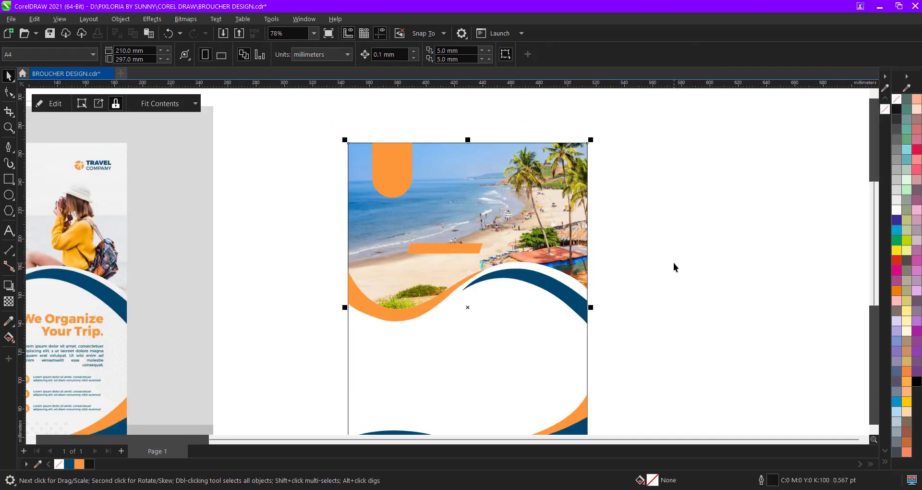
click(671, 255)
- Add the two-line text "50% OFF" beside the brochure in 24 pt Franklin Gothic Heavy with centred alignment
scroll(552, 249, down, 2)
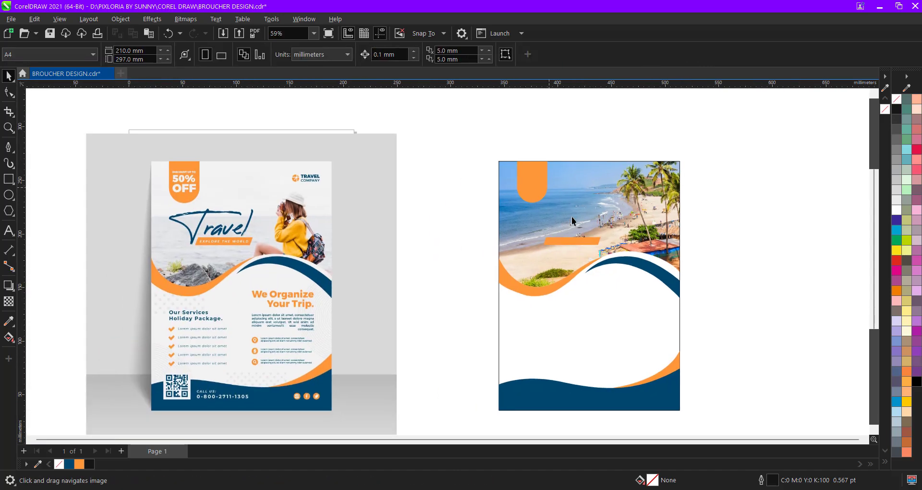
scroll(591, 231, up, 2)
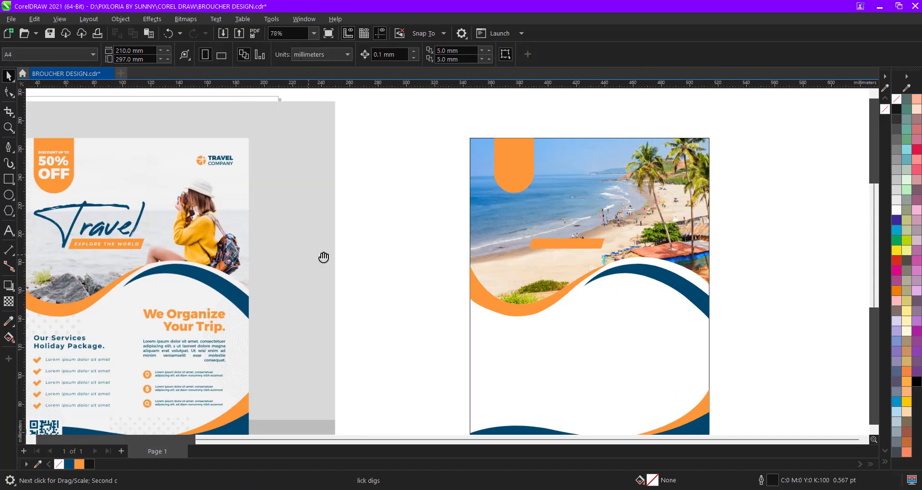
drag(543, 196, 564, 209)
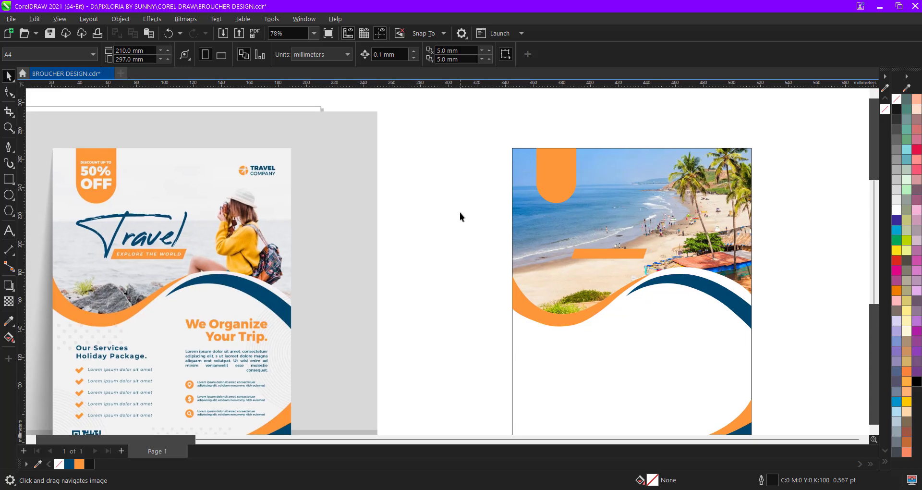
key(F8)
click(409, 233)
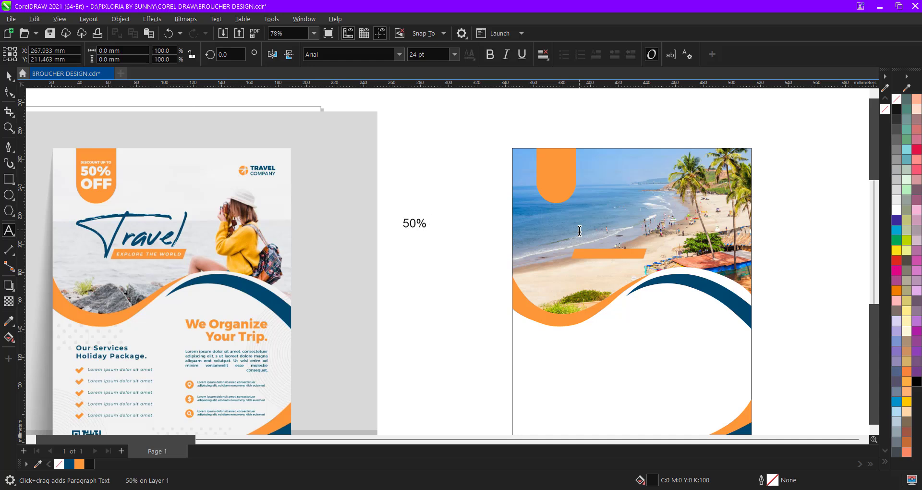
key(ctrl+a)
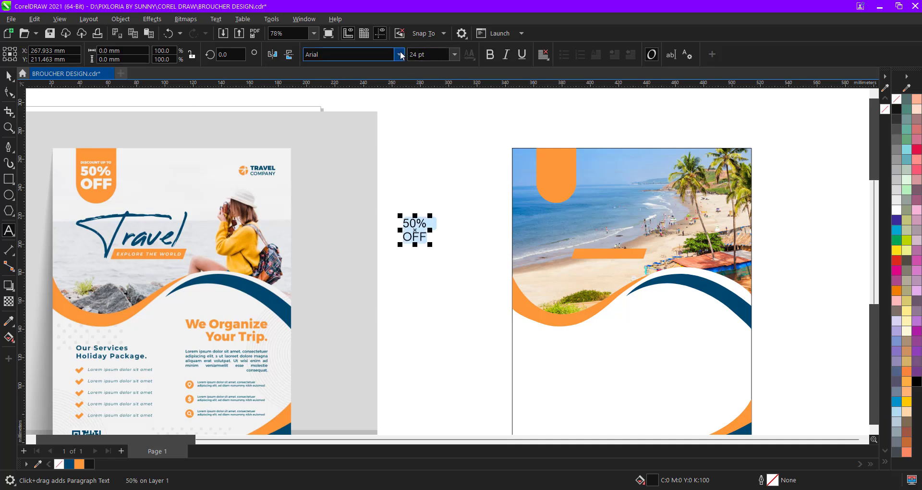
click(400, 54)
click(376, 88)
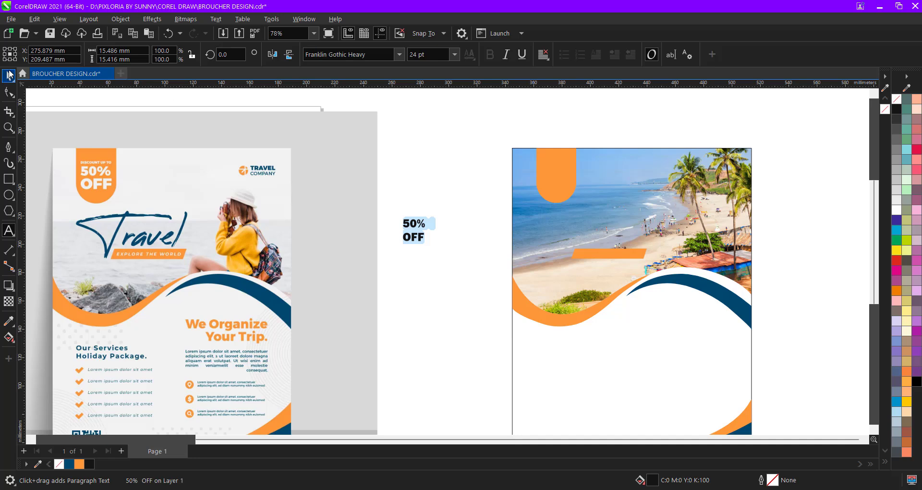
key(ctrl+e)
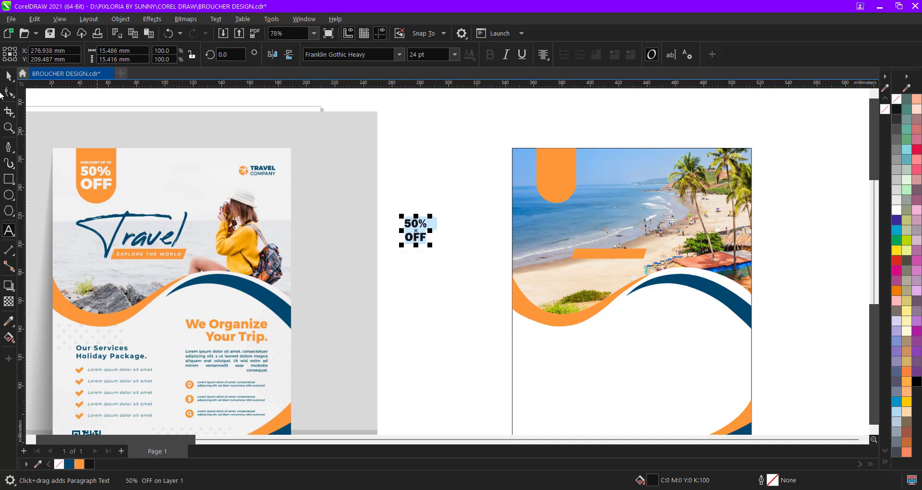
click(8, 76)
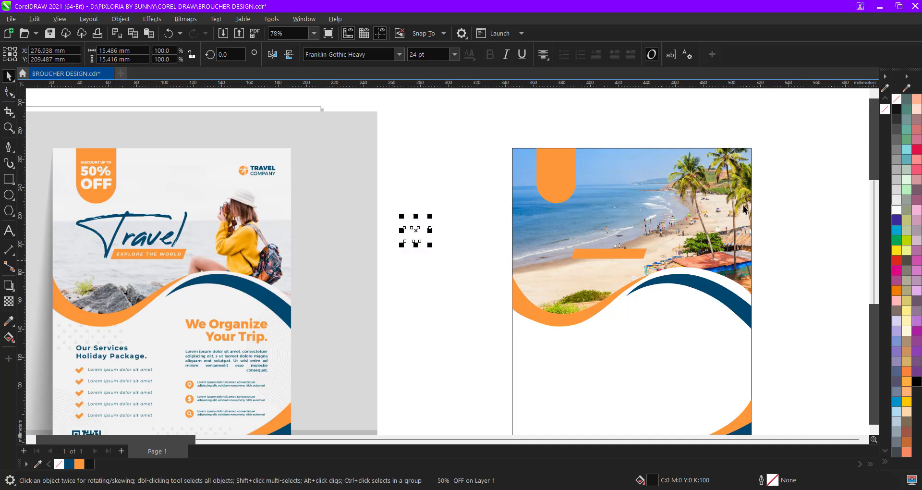
- Colour the "50% OFF" text white and centre it on the orange rounded badge, slightly enlarged
shift+click(552, 154)
key(c)
key(e)
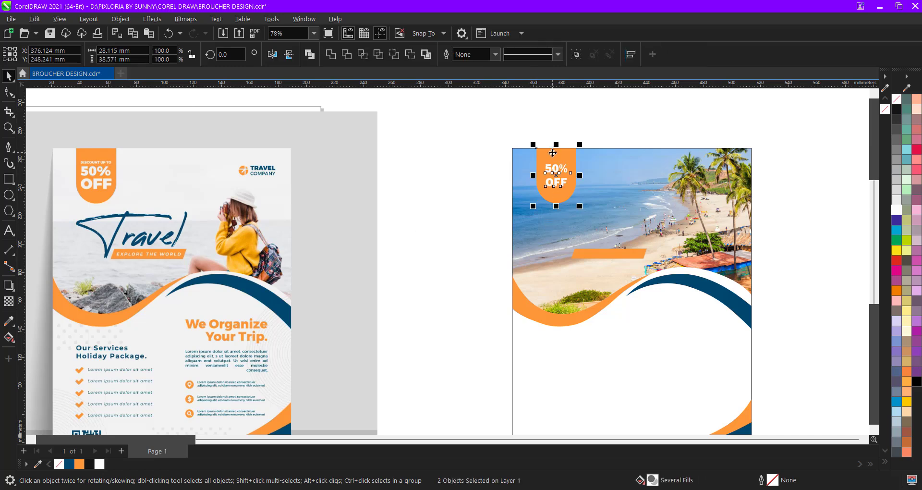
shift+click(568, 160)
scroll(580, 160, up, 3)
drag(556, 167, 570, 166)
scroll(533, 202, down, 2)
click(519, 234)
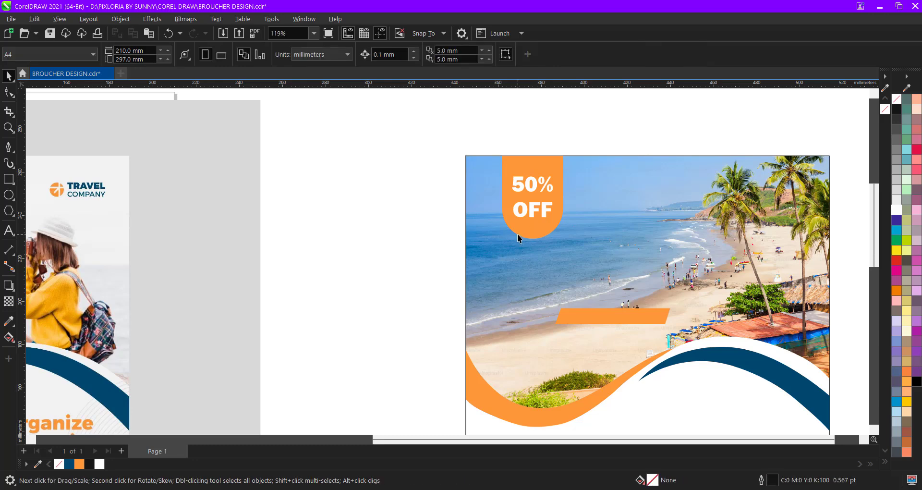
- Give the orange discount badge a white outline 2 pt wide
scroll(521, 233, down, 2)
scroll(550, 148, up, 2)
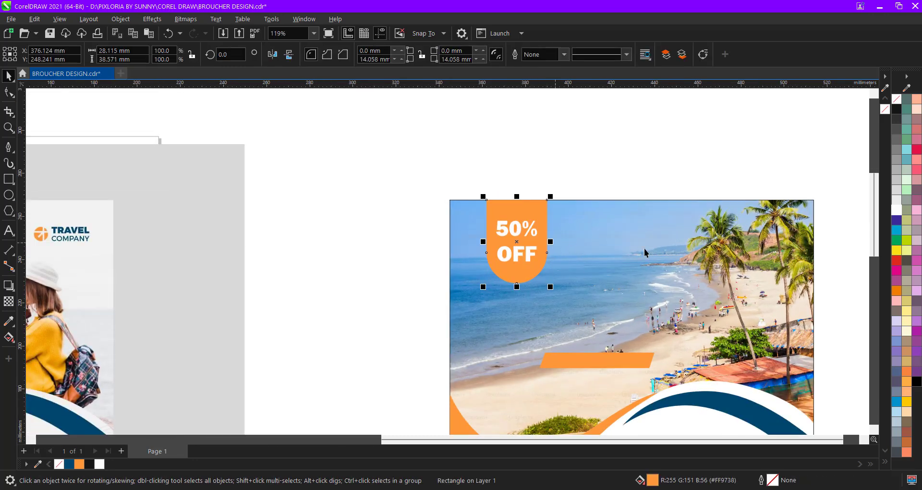
right_click(895, 212)
click(878, 218)
scroll(513, 207, up, 2)
scroll(513, 207, up, 2)
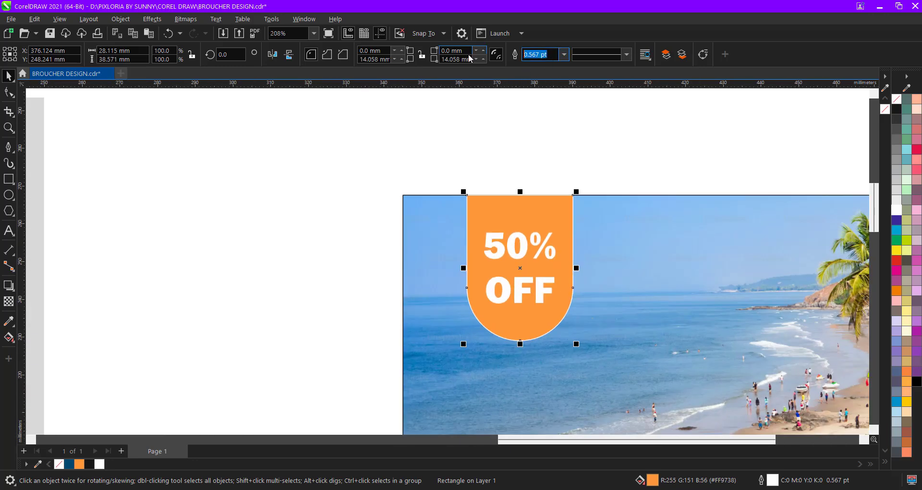
text(2)
key(Return)
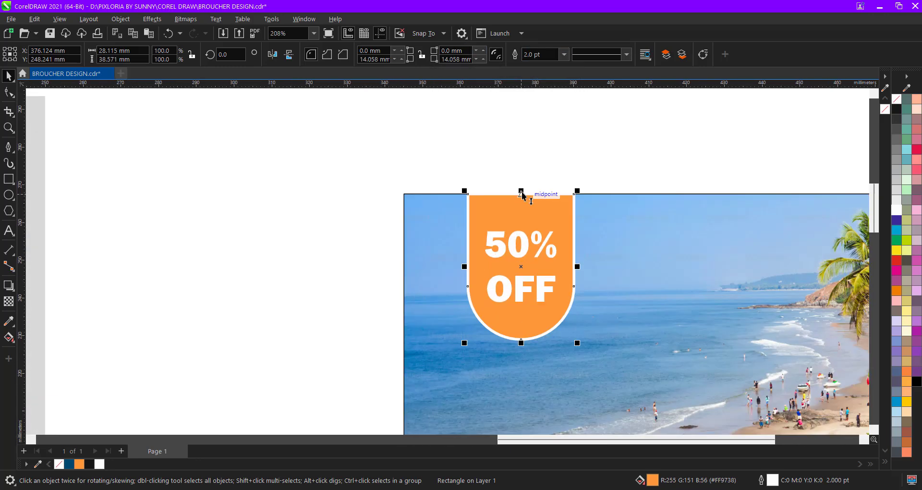
- Stretch the badge upward beyond the page's top edge to a height of about 42 mm
drag(521, 193, 522, 179)
scroll(545, 241, down, 2)
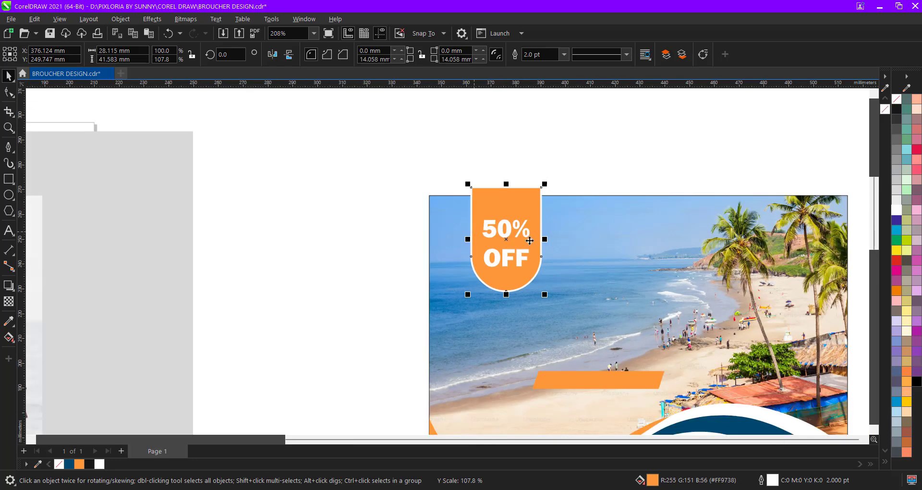
scroll(524, 225, down, 1)
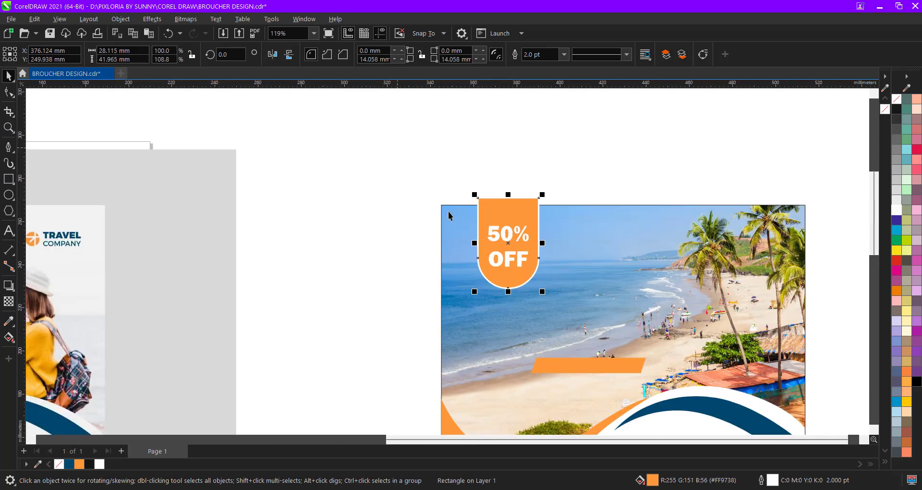
- Move the badge and its "50% OFF" text into the page rectangle's PowerClip so the part above the page is cropped
shift+click(519, 262)
key(ctrl+x)
ctrl+click(517, 239)
key(ctrl+v)
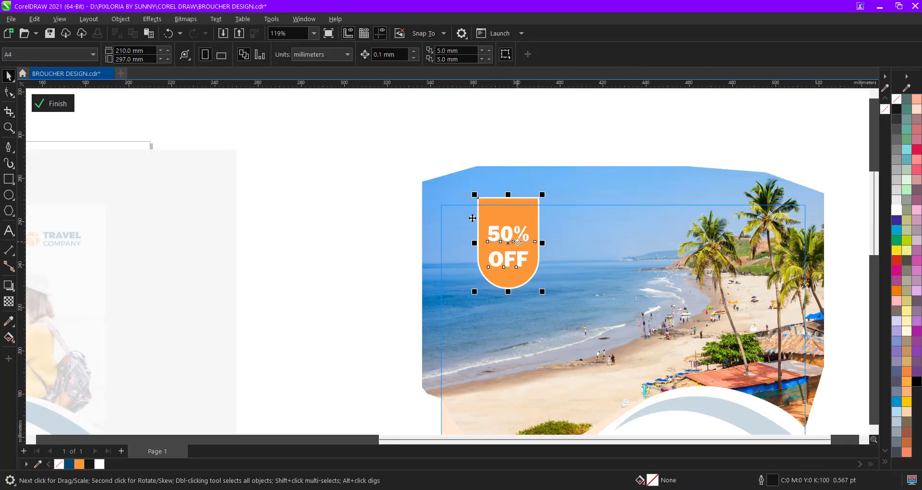
ctrl+click(330, 159)
click(434, 144)
scroll(481, 212, down, 1)
scroll(498, 204, up, 2)
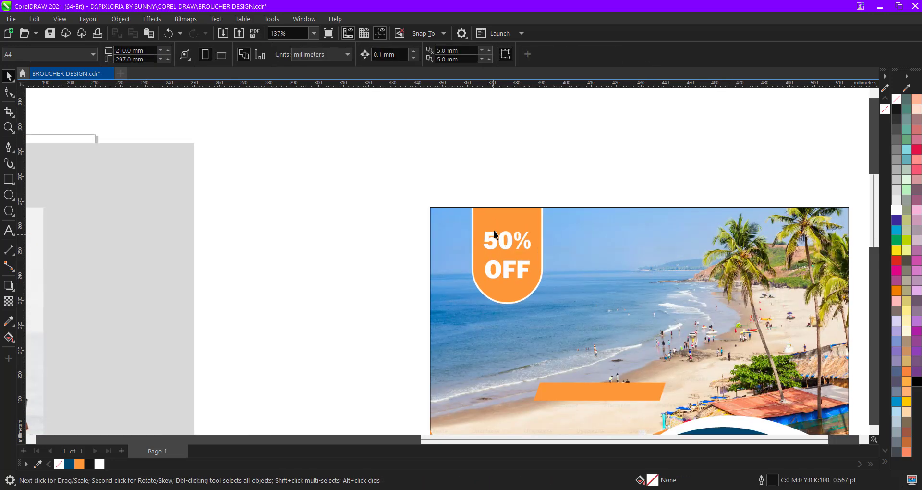
double_click(480, 204)
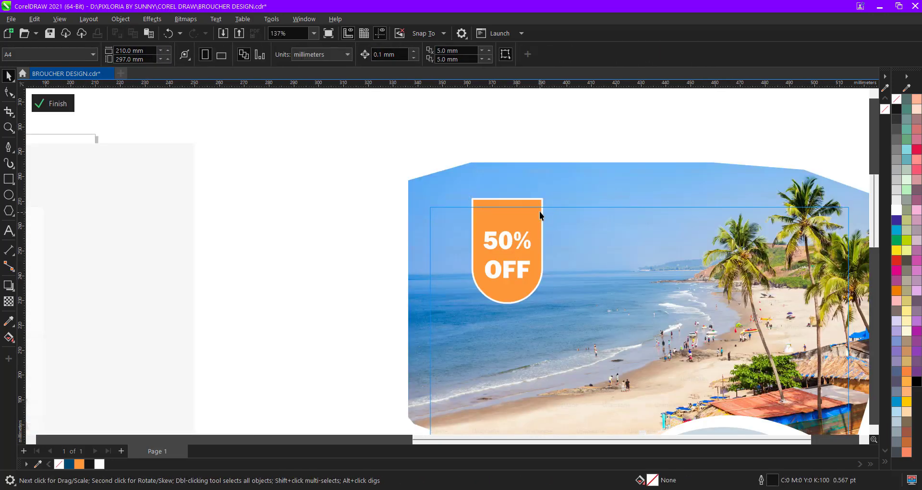
scroll(493, 208, up, 2)
scroll(486, 205, down, 2)
ctrl+click(383, 194)
scroll(445, 197, down, 2)
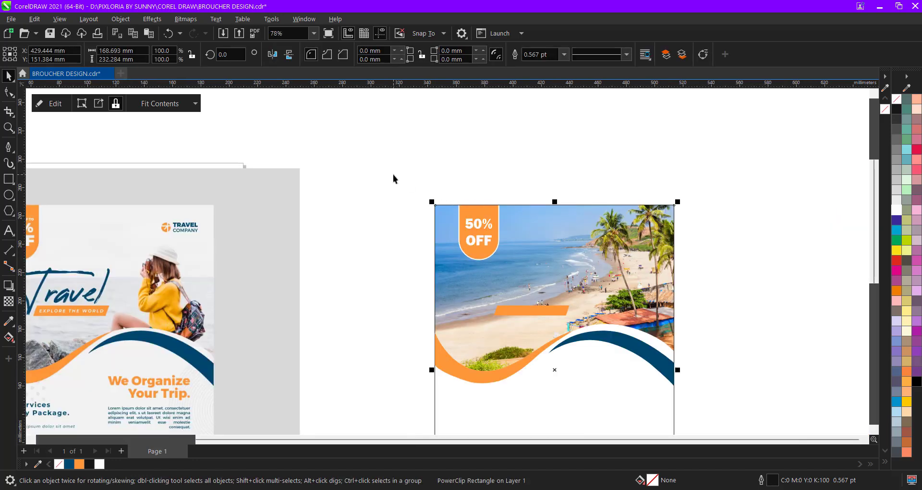
click(393, 177)
scroll(521, 247, down, 1)
scroll(515, 259, up, 1)
double_click(492, 229)
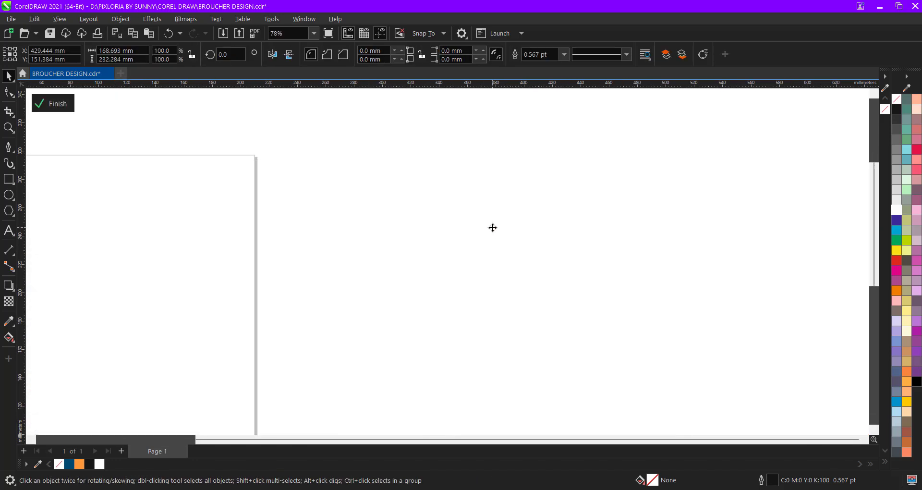
click(370, 243)
- Duplicate the "50% OFF" text down onto the beach photo and change the copy's wording to "EXPLORE THE WORLD"
click(491, 230)
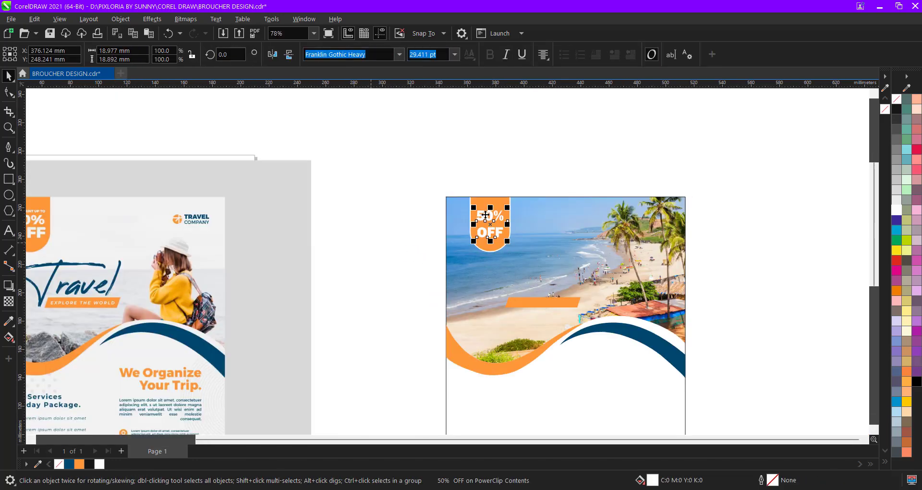
drag(491, 261, 484, 315)
right_click(484, 316)
double_click(474, 305)
key(ctrl+a)
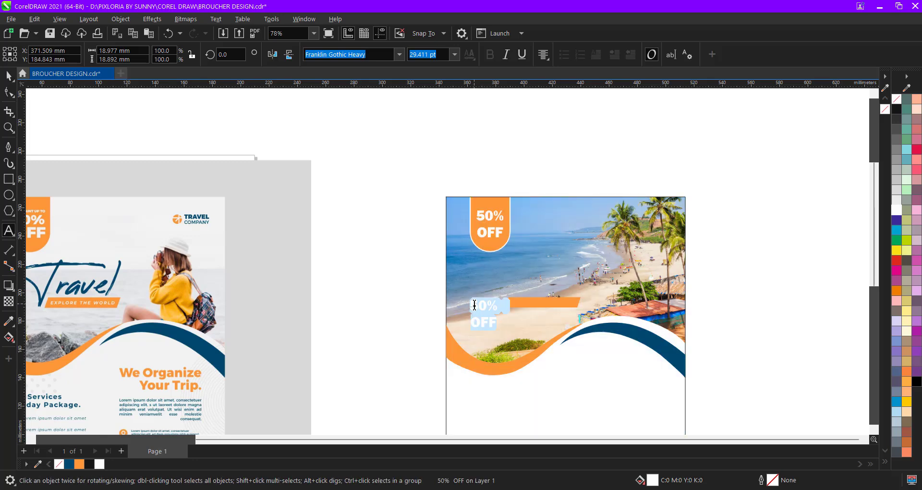
text(EX)
text(PLORE THE)
text( WORLD)
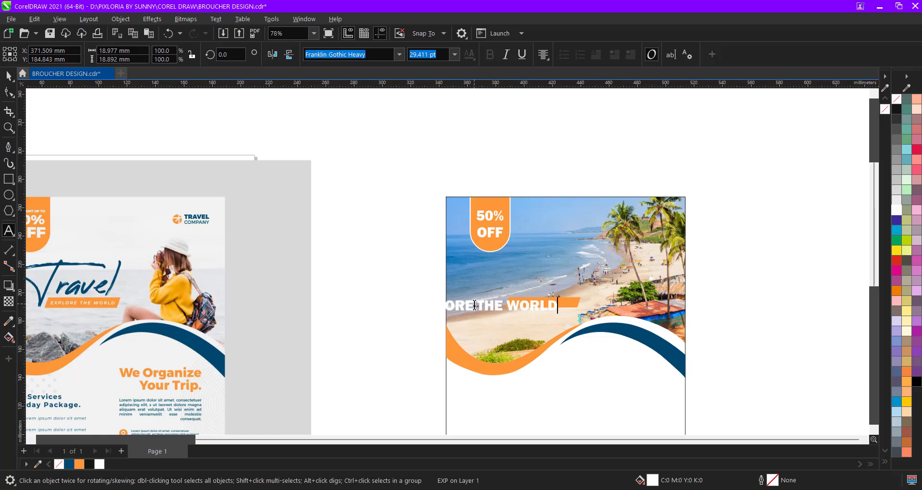
key(ctrl+a)
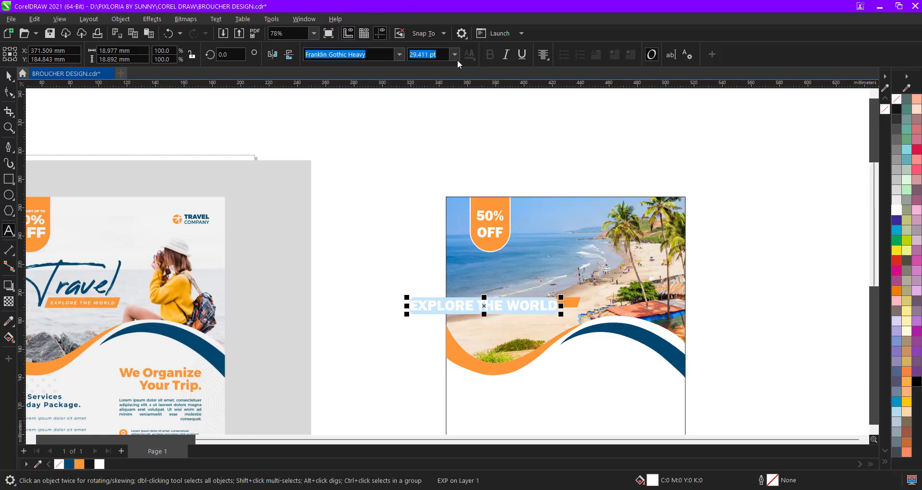
click(8, 75)
- Scale the "EXPLORE THE WORLD" text down to about 47 mm wide and centre it on the slanted orange banner
scroll(627, 367, up, 1)
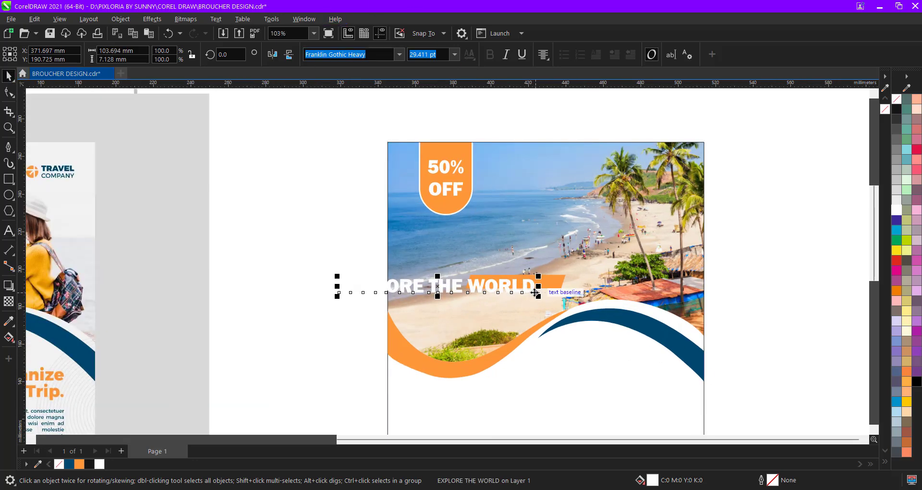
drag(538, 296, 456, 298)
shift+click(483, 278)
key(c)
key(e)
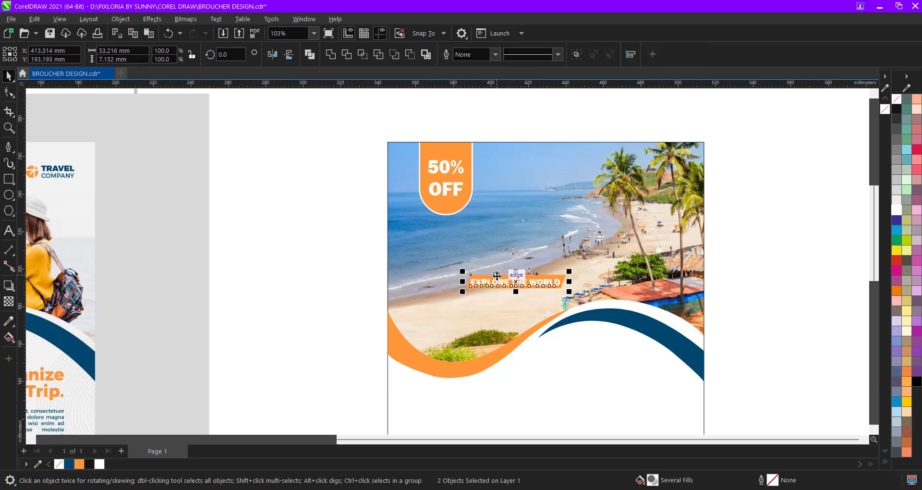
click(299, 275)
scroll(521, 289, down, 2)
scroll(500, 283, up, 1)
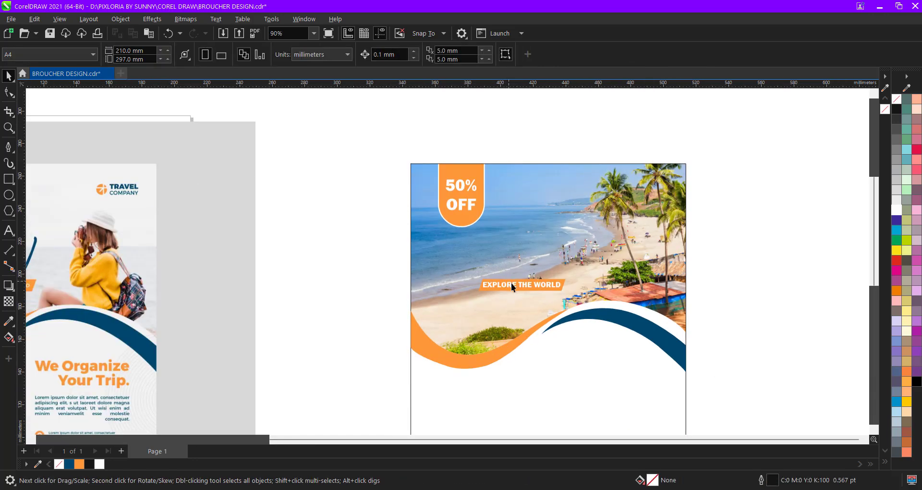
- Duplicate the "EXPLORE THE WORLD" text above the banner and replace the copy's wording with "Travel"
drag(514, 285, 499, 261)
right_click(500, 261)
key(F8)
key(ctrl+a)
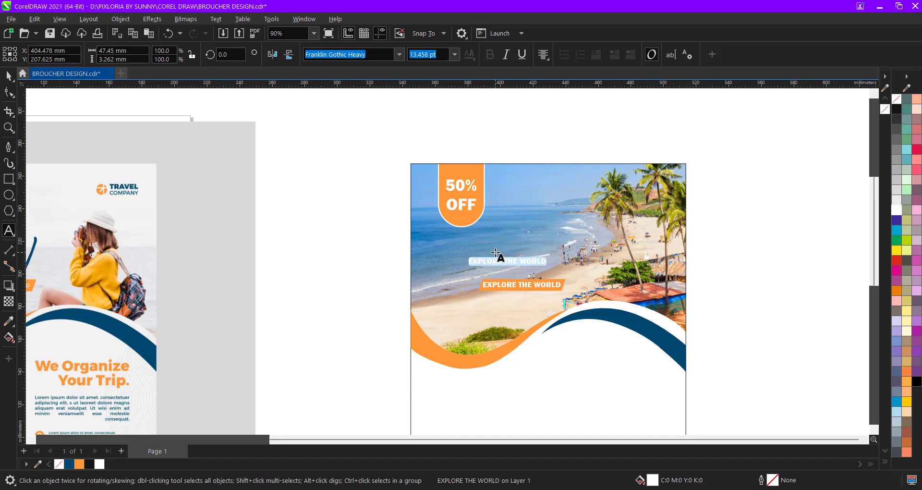
key(Delete)
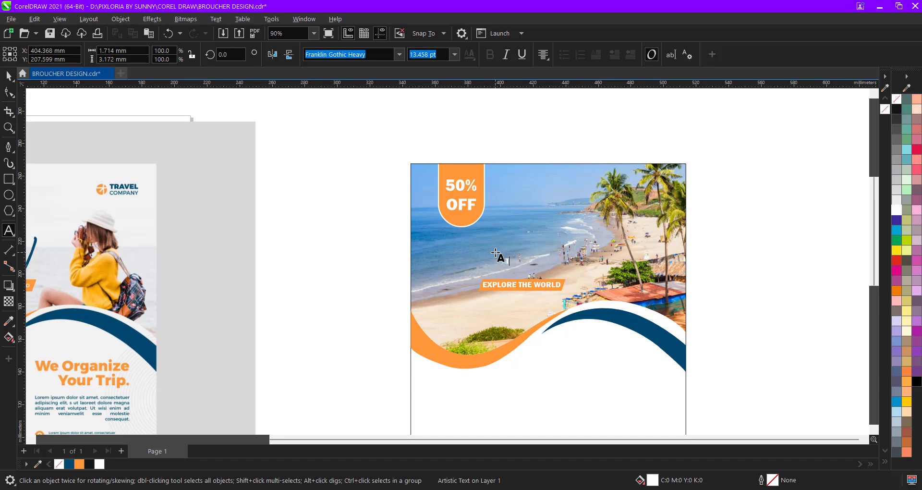
scroll(813, 266, down, 3)
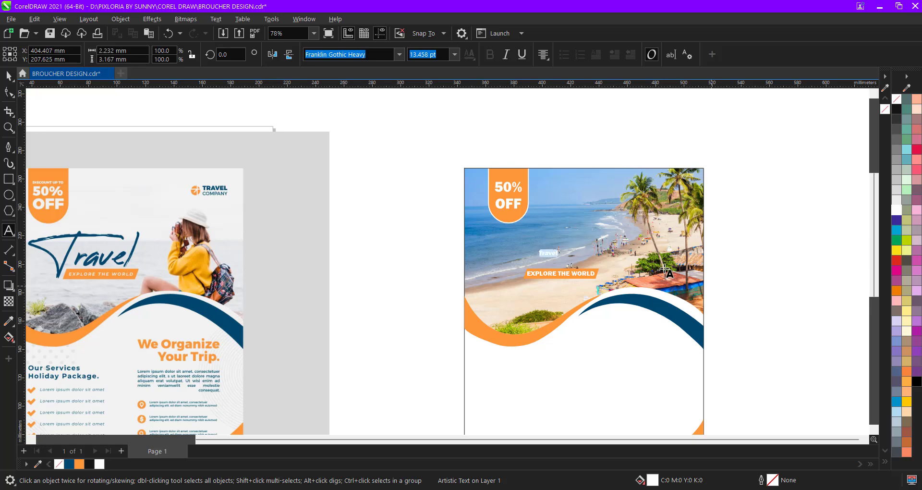
- Set the "Travel" text in Brush Script MT and enlarge it to about 52 mm wide
click(397, 55)
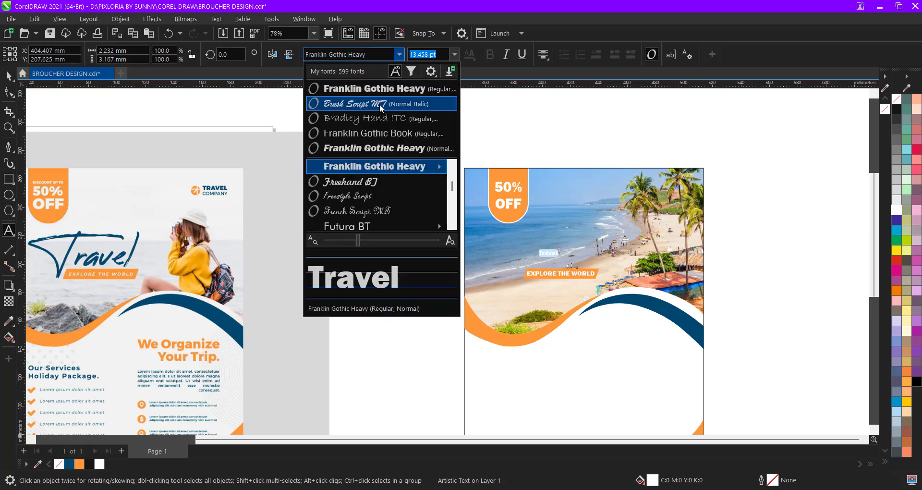
click(381, 105)
click(9, 76)
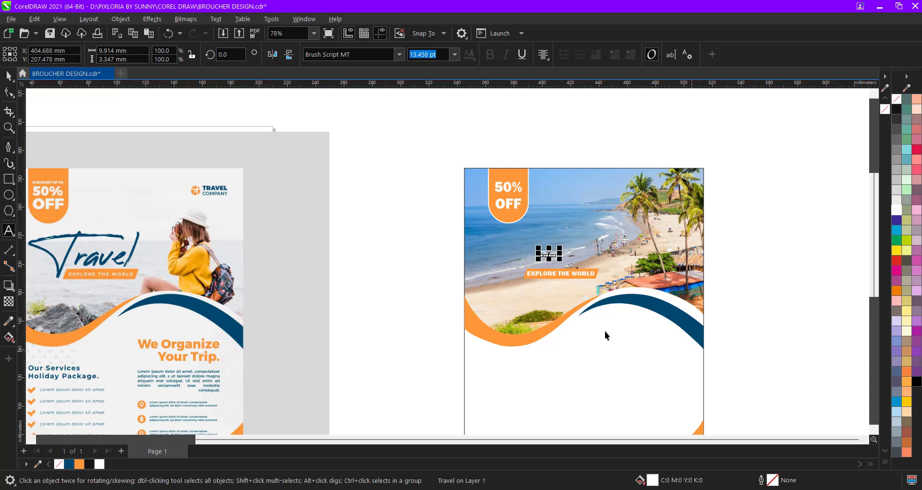
scroll(575, 287, up, 4)
drag(531, 217, 581, 241)
scroll(588, 250, down, 4)
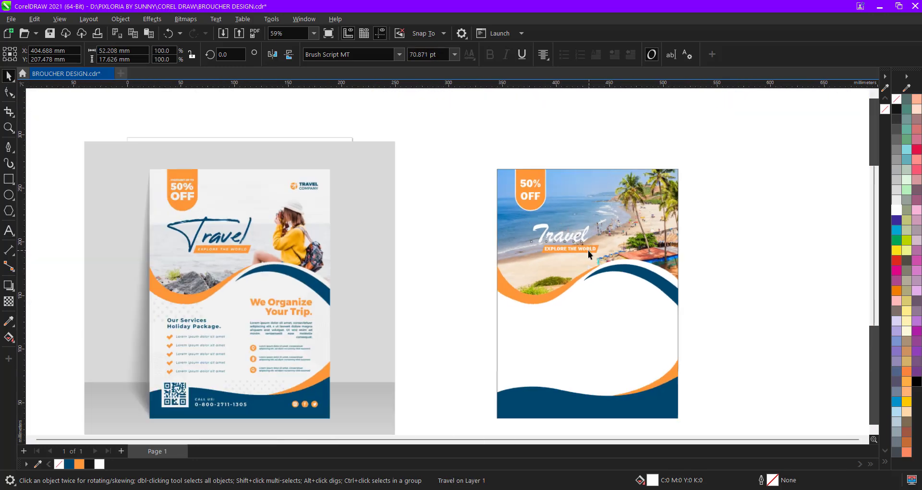
- Colour the "Travel" text dark blue, enlarge it to about 65 mm wide and place it just above the banner
scroll(423, 220, up, 3)
click(69, 464)
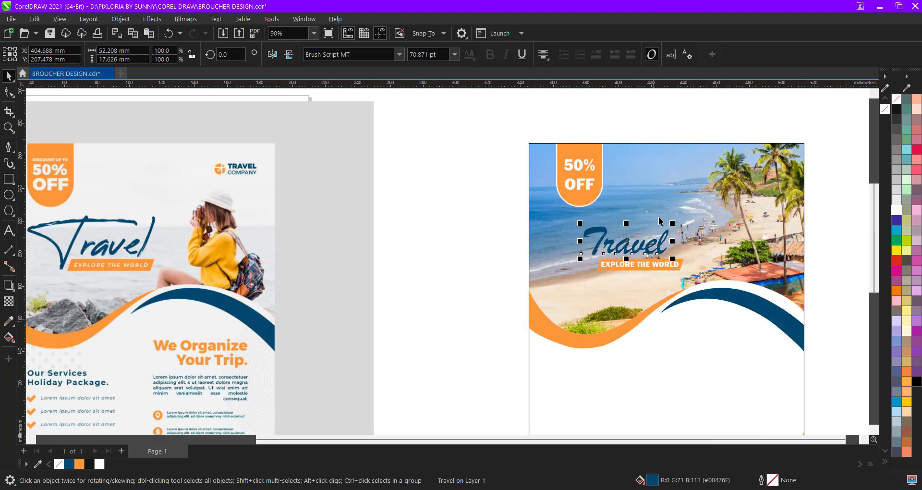
scroll(660, 221, up, 2)
drag(674, 226, 716, 222)
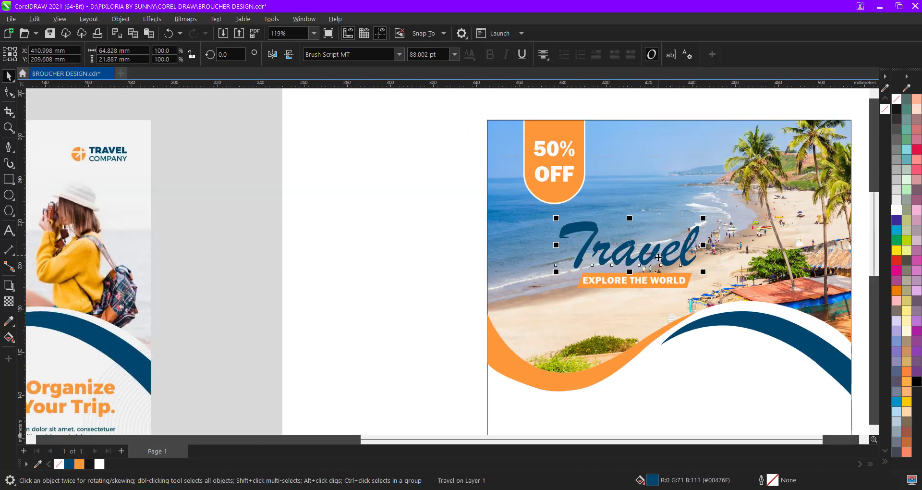
drag(652, 258, 644, 259)
- Set the initial T of "Travel" to 120 pt and nudge the title slightly up and to the left
key(F8)
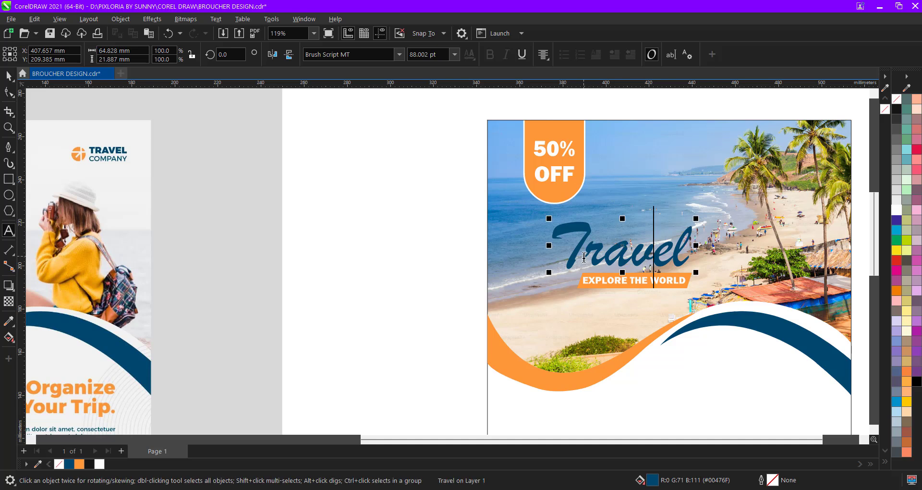
click(427, 54)
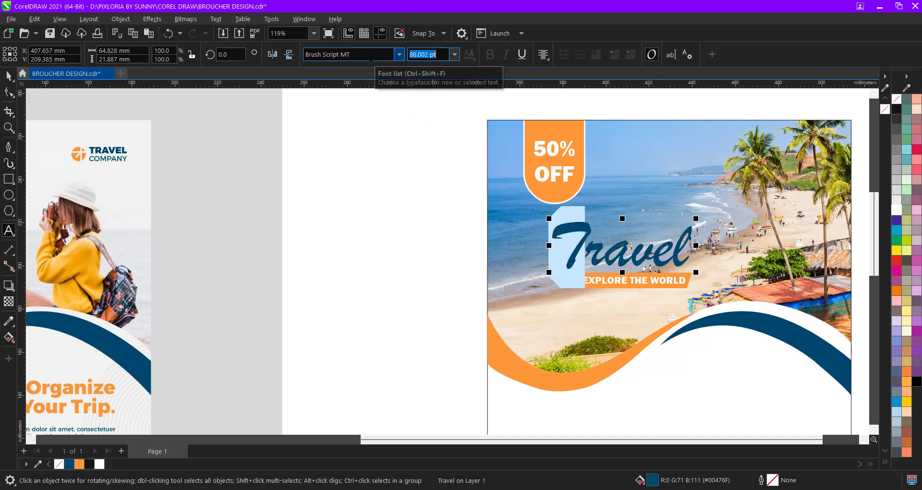
text(120)
key(Return)
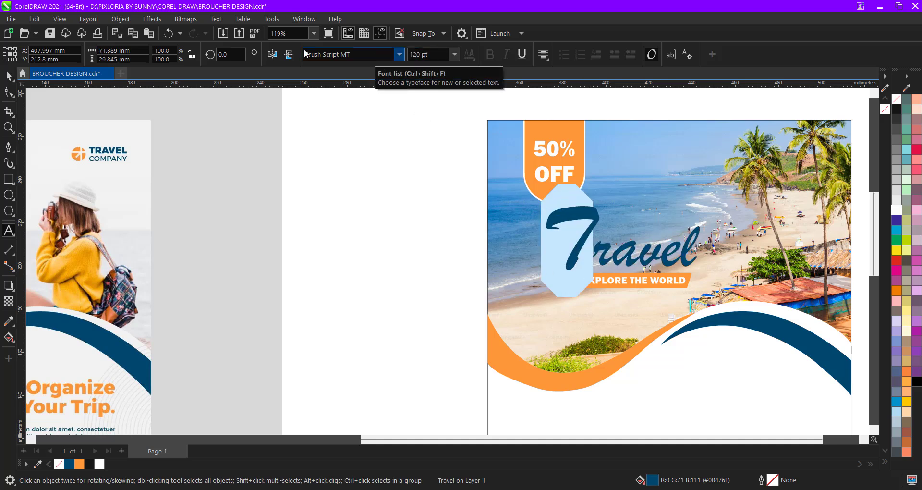
click(8, 76)
scroll(576, 251, up, 1)
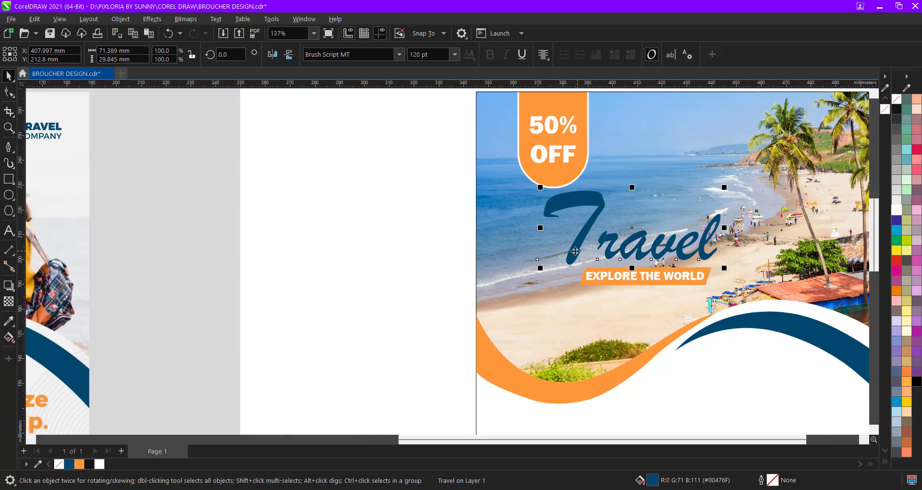
mouse_move(575, 252)
mouse_down()
mouse_move(566, 266)
mouse_move(571, 250)
mouse_up()
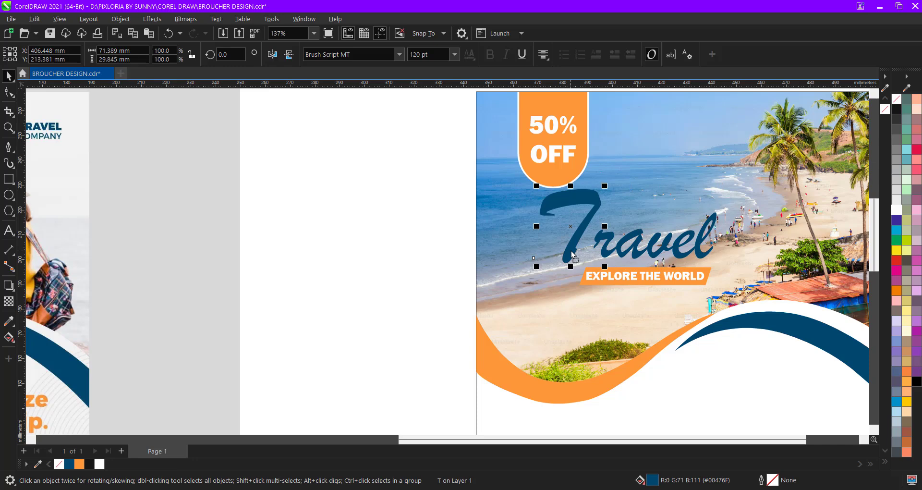
- With "Travel" broken into single letters, lower the T beside the banner and enlarge it to about 27 × 33 mm
scroll(572, 254, up, 3)
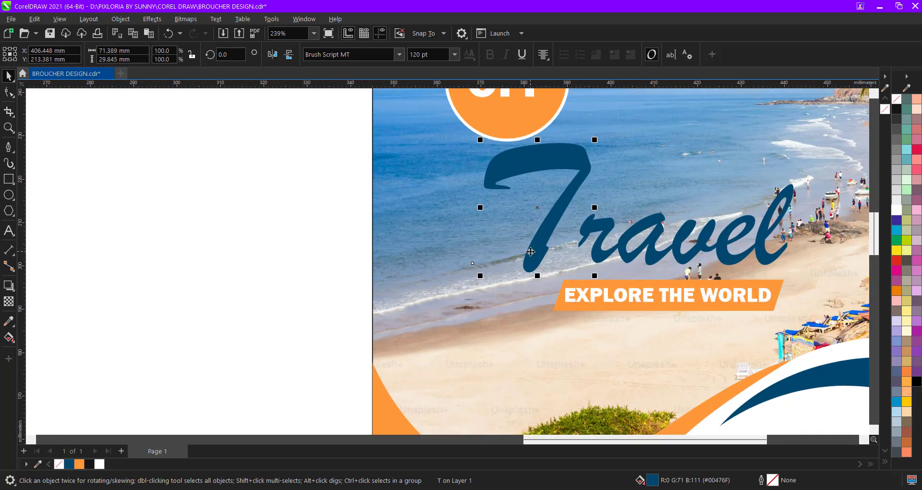
drag(531, 251, 524, 288)
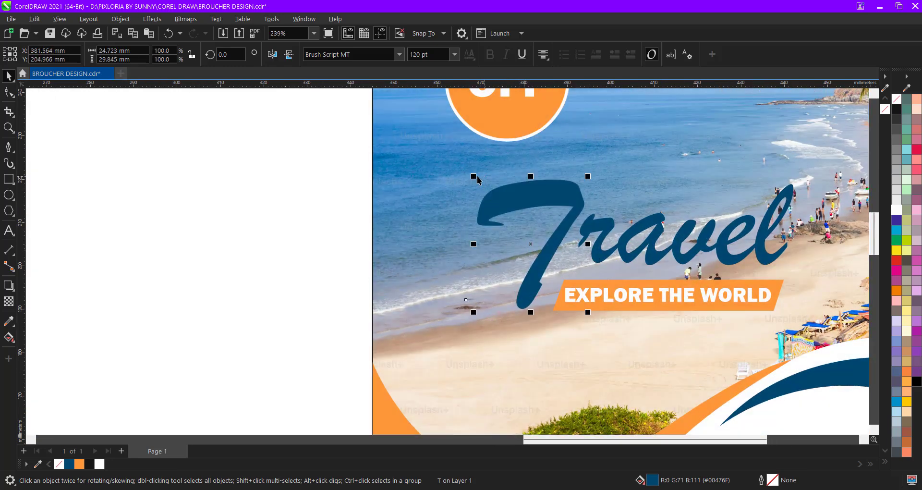
drag(473, 176, 463, 163)
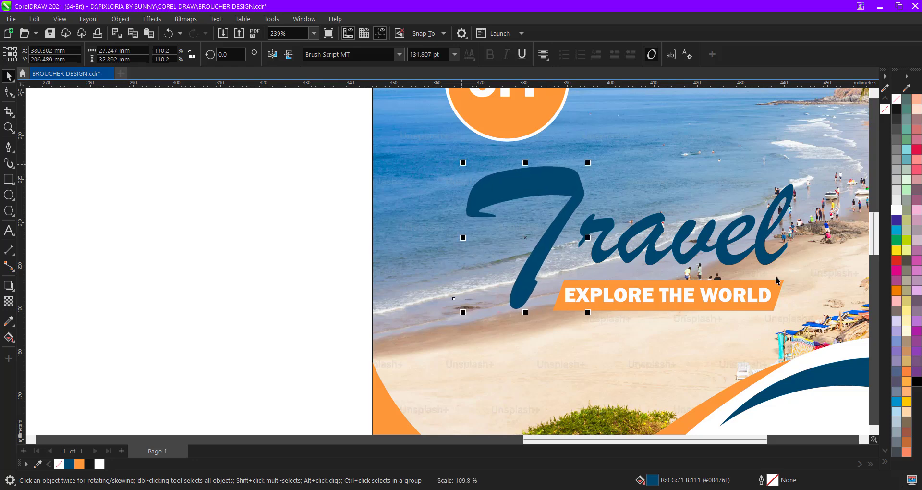
- Fill the large letter T with white
click(896, 212)
scroll(479, 241, down, 4)
click(312, 225)
scroll(379, 224, down, 2)
scroll(507, 241, up, 2)
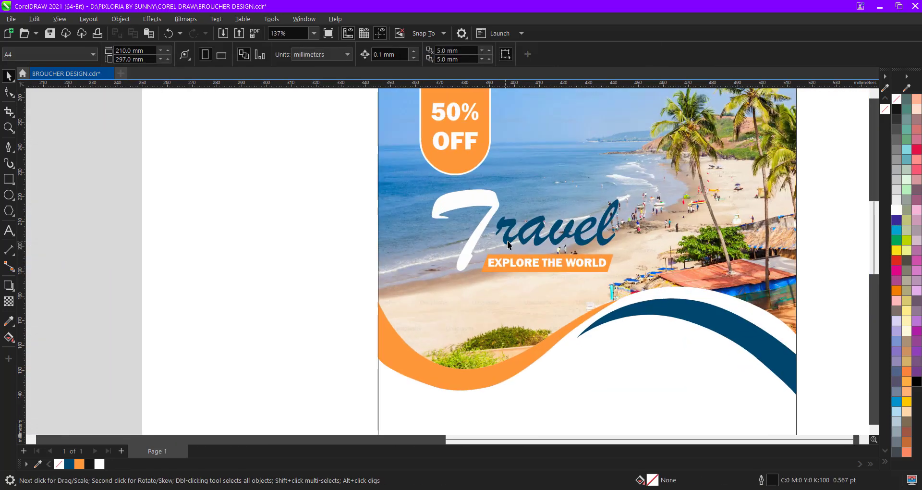
- Select the five letters of "ravel" without the T and group them
click(514, 237)
scroll(514, 236, down, 2)
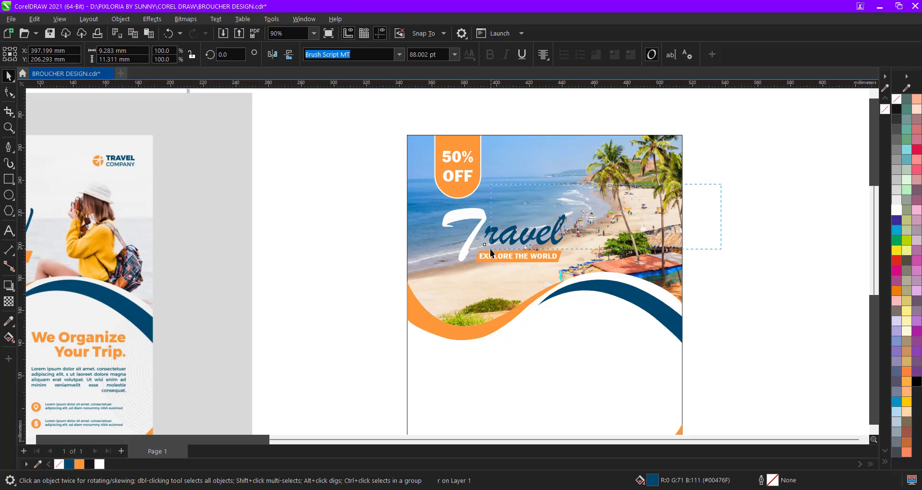
scroll(528, 240, down, 3)
drag(483, 249, 456, 241)
scroll(517, 226, up, 7)
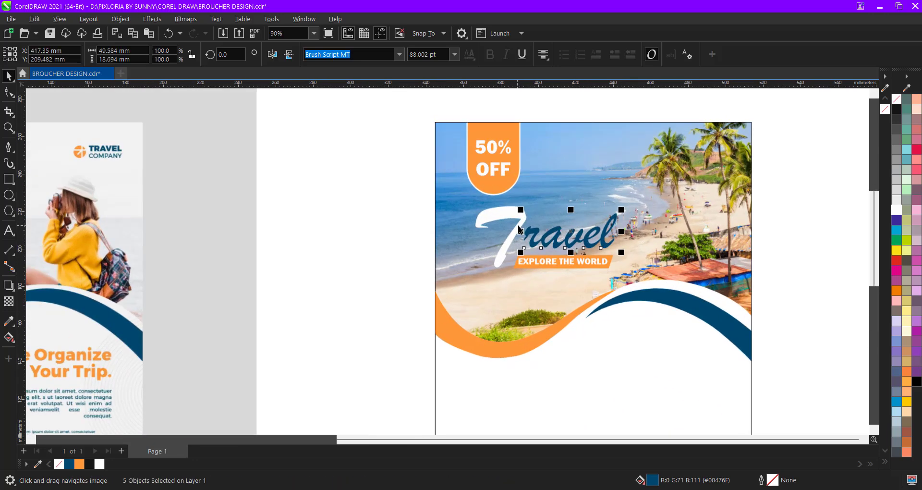
scroll(517, 248, down, 2)
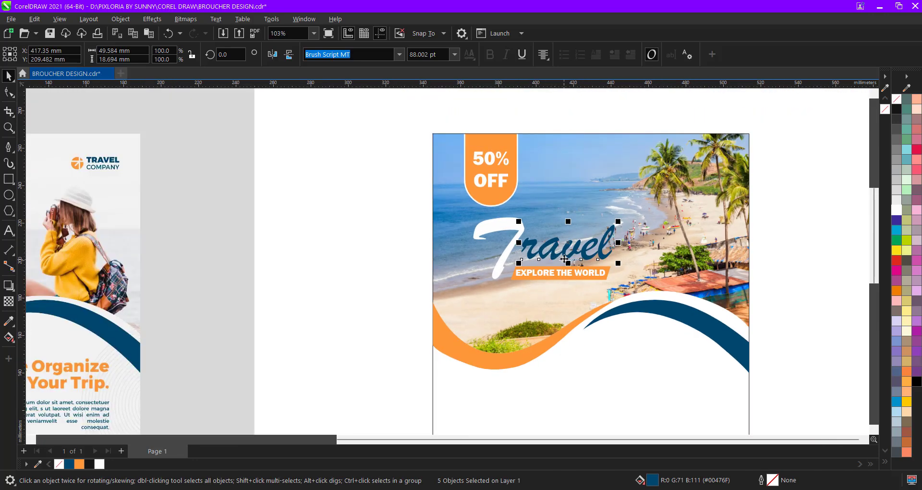
key(ctrl+g)
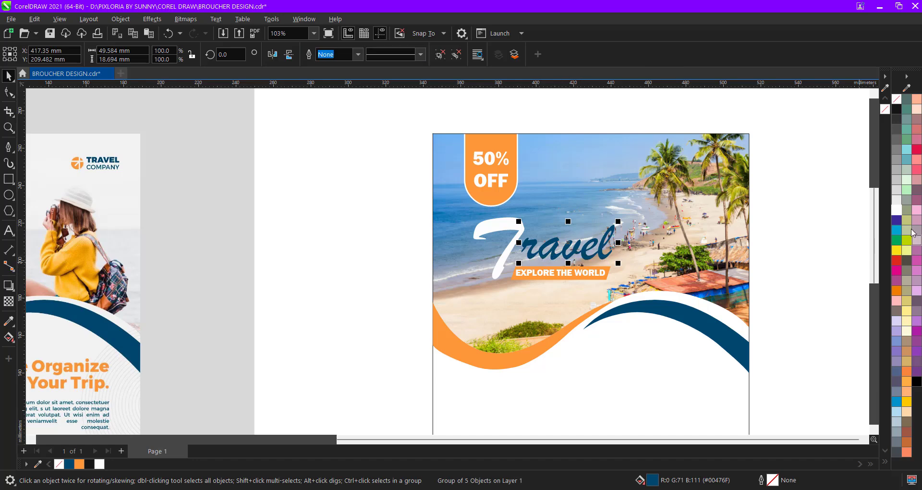
- Try a white fill on the grouped "ravel" letters and undo it
click(896, 212)
click(780, 259)
scroll(606, 311, down, 2)
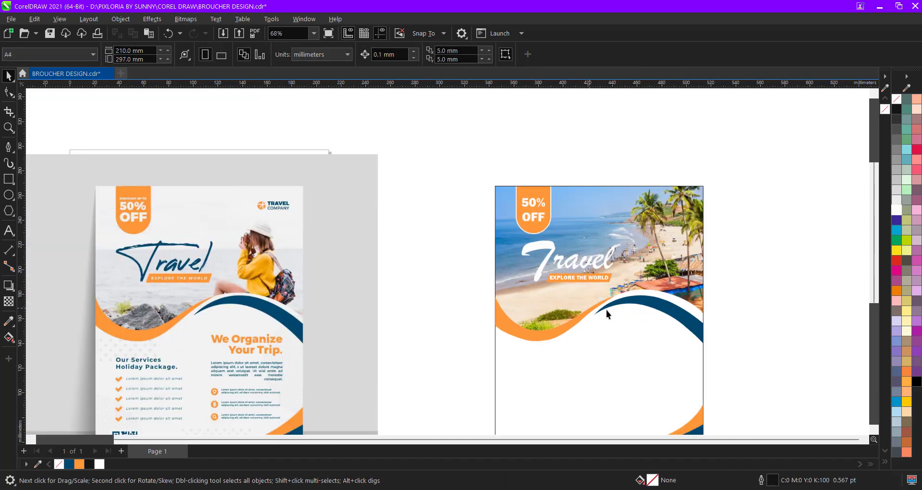
scroll(617, 278, up, 2)
key(ctrl+z)
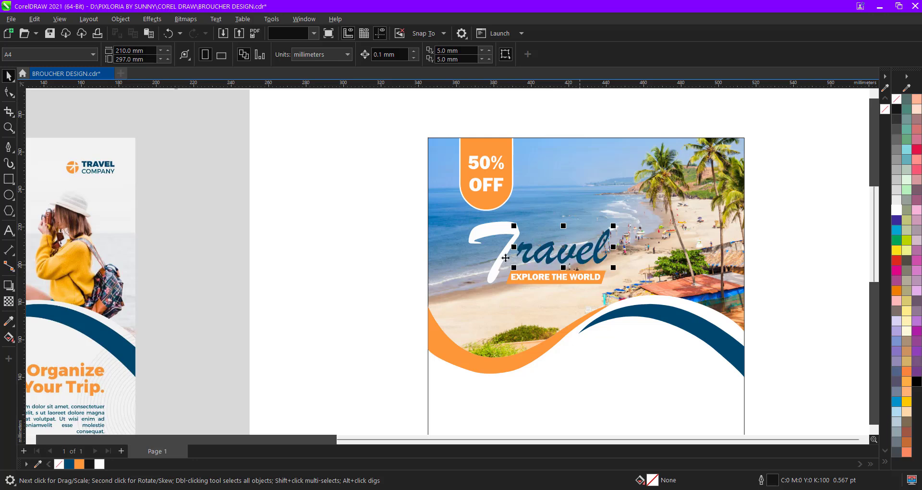
- Fill the large T with the dark blue sampled from the "ravel" letters
click(502, 261)
key(ctrl+shift+e)
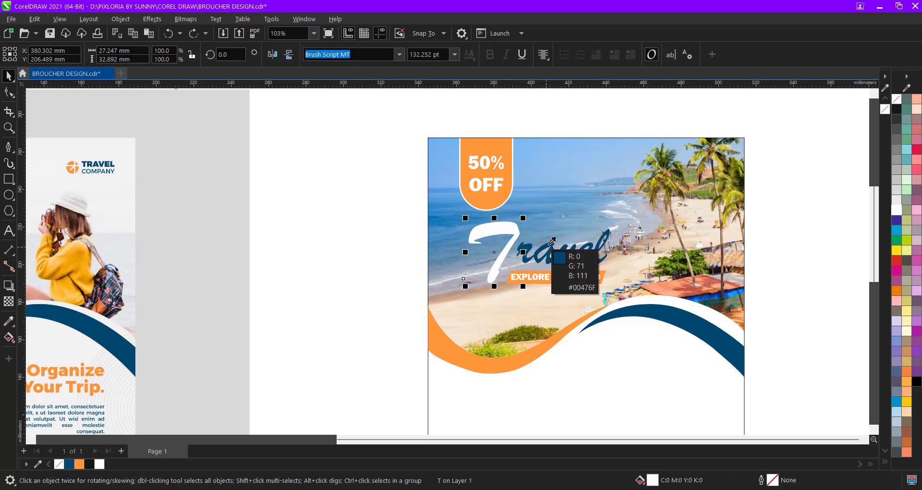
click(536, 253)
scroll(538, 260, down, 1)
scroll(549, 267, up, 2)
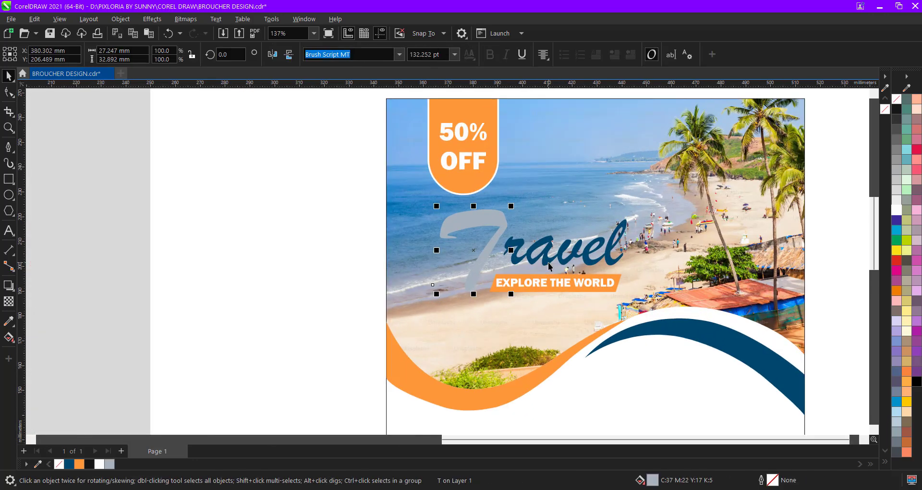
click(548, 260)
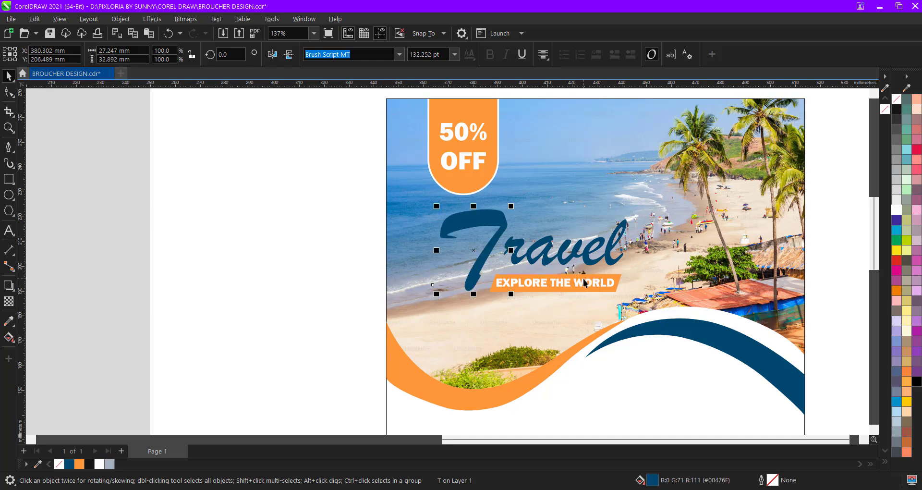
scroll(550, 280, down, 2)
click(430, 265)
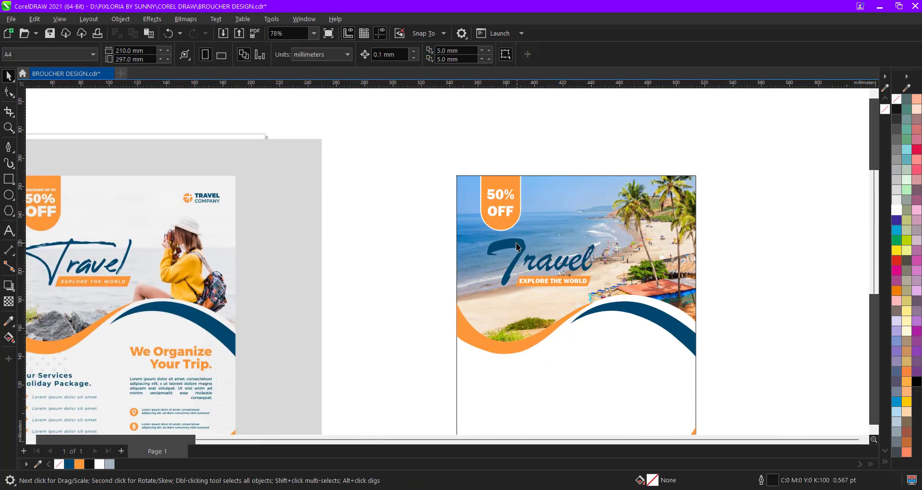
- Give the blue "Travel" title letters a white outline of 0.5 pt
click(516, 243)
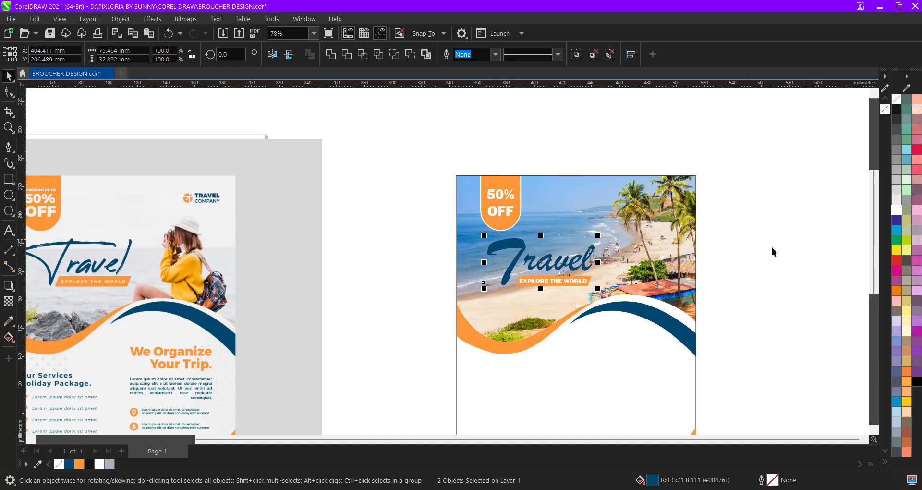
right_click(896, 211)
click(888, 222)
scroll(590, 284, up, 1)
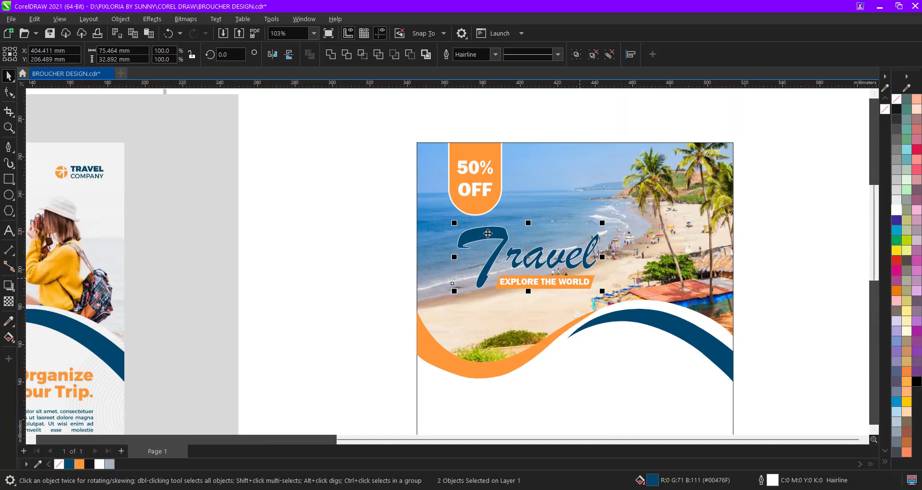
click(456, 57)
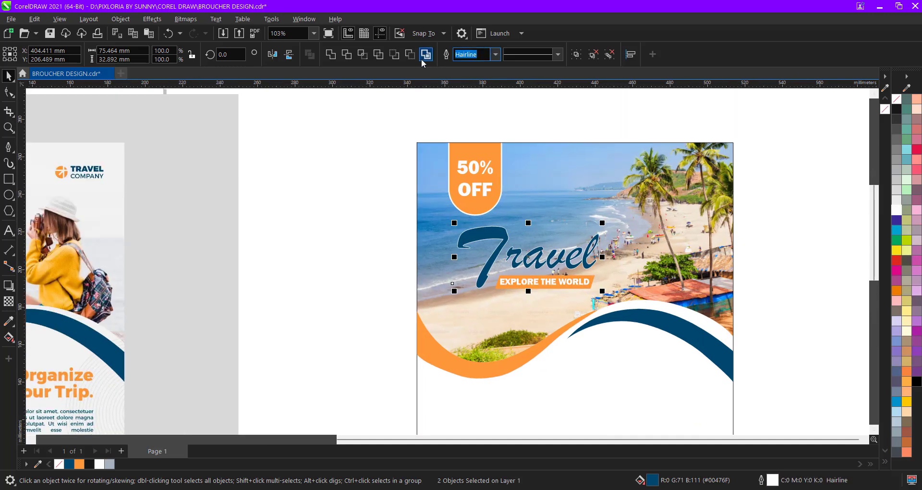
click(333, 195)
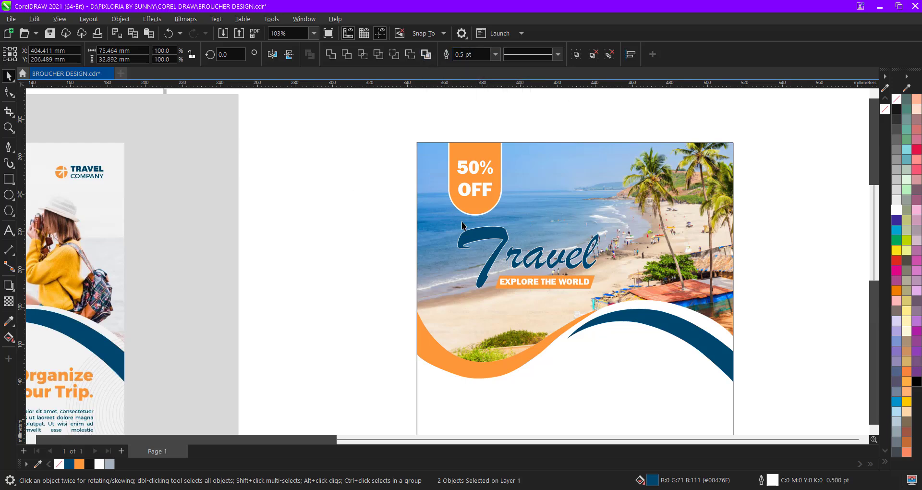
- Copy the "50% OFF" text out of the clipped header, place it in the white area below the photo and fill it with sampled orange
scroll(482, 227, down, 3)
drag(526, 298, 508, 232)
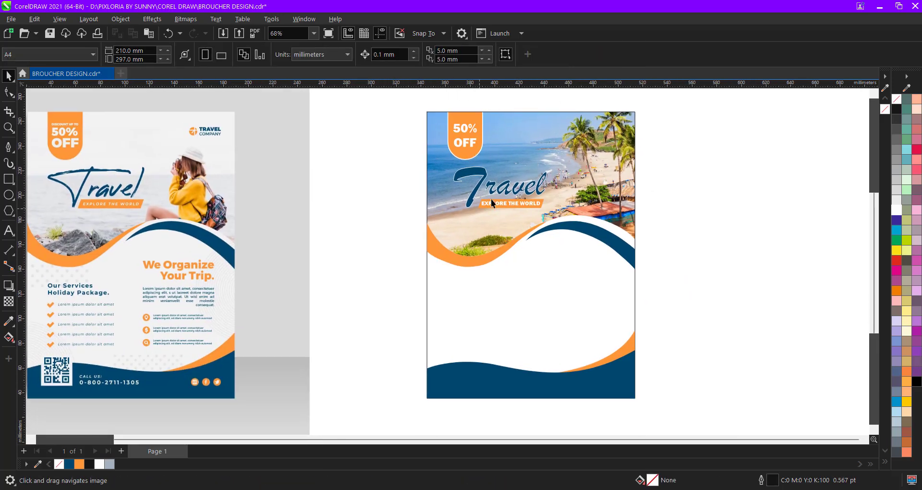
drag(353, 205, 384, 232)
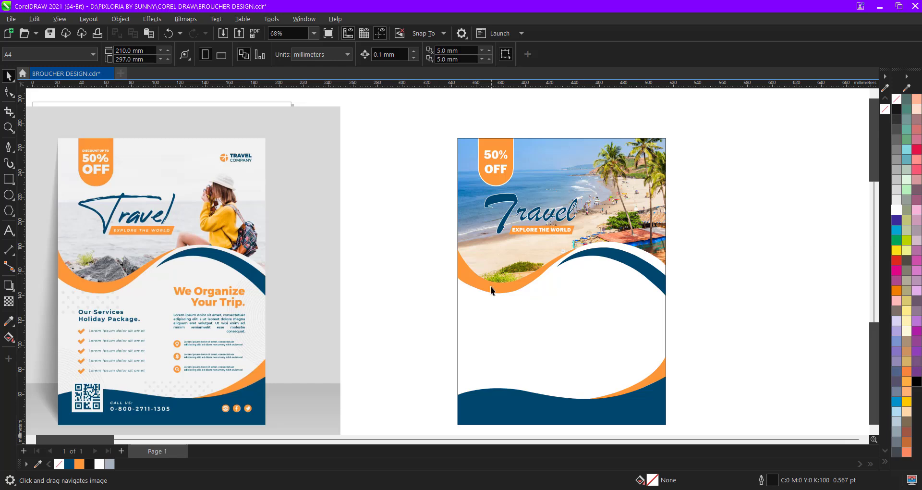
drag(503, 307, 514, 244)
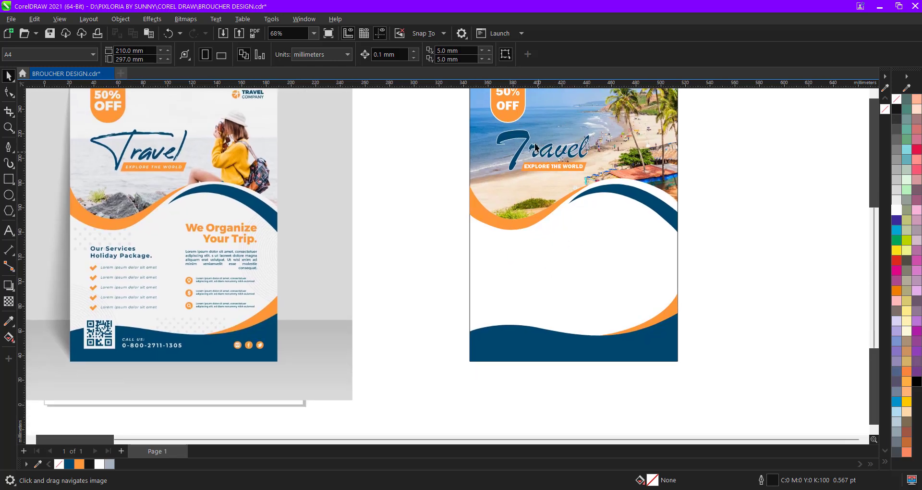
double_click(515, 111)
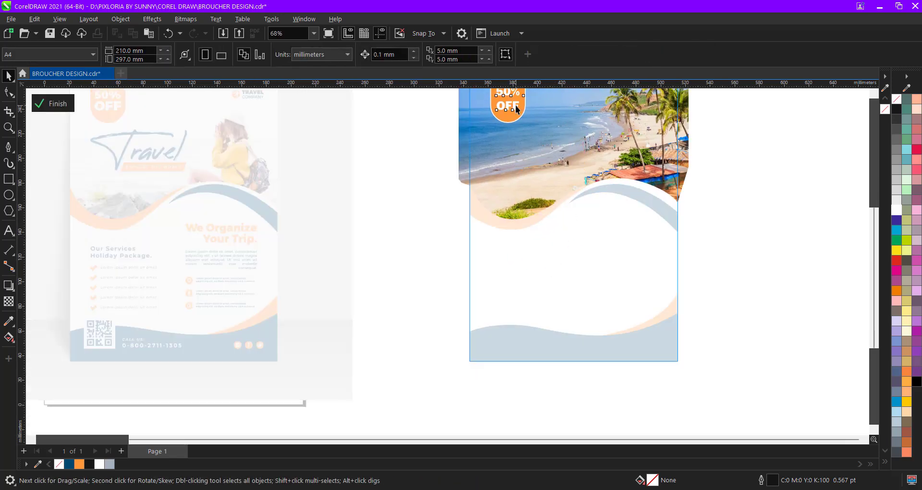
click(516, 110)
ctrl+click(426, 173)
key(ctrl+v)
drag(509, 99, 622, 255)
double_click(621, 255)
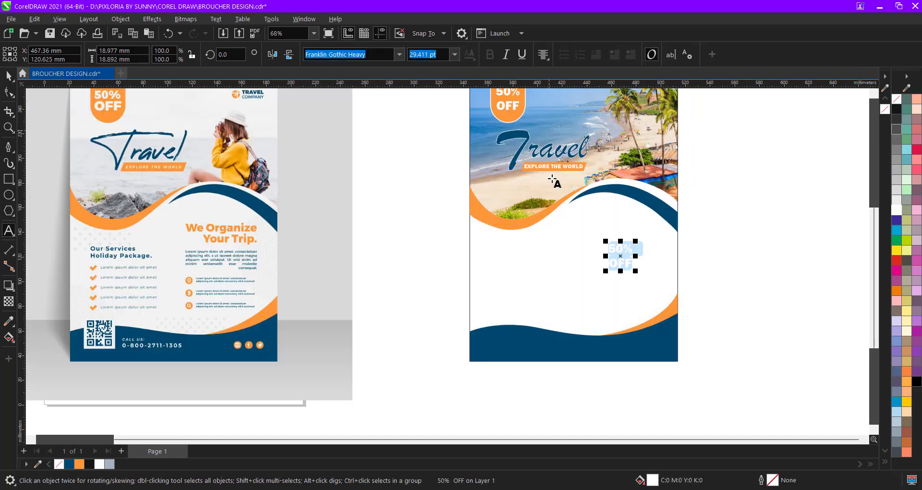
click(501, 219)
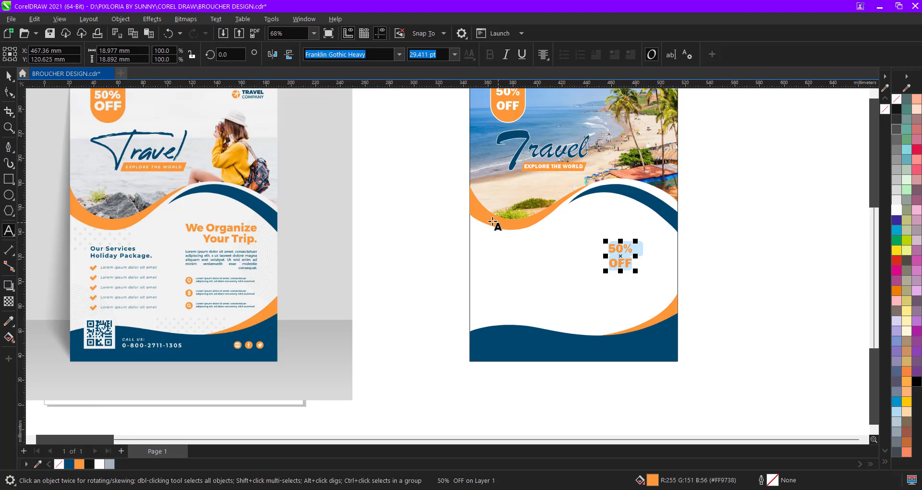
- Replace the copied text with the right-aligned two-line heading "We Organize / Your Trip." and save the document
text(w)
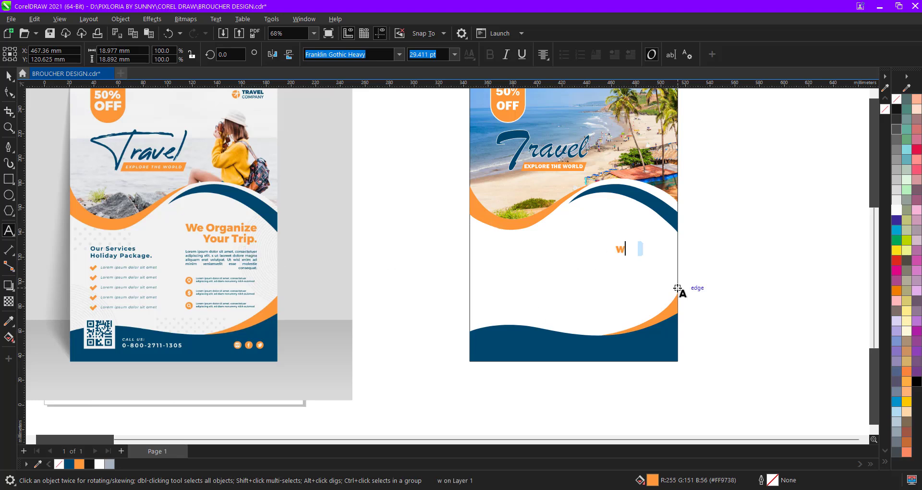
text(W)
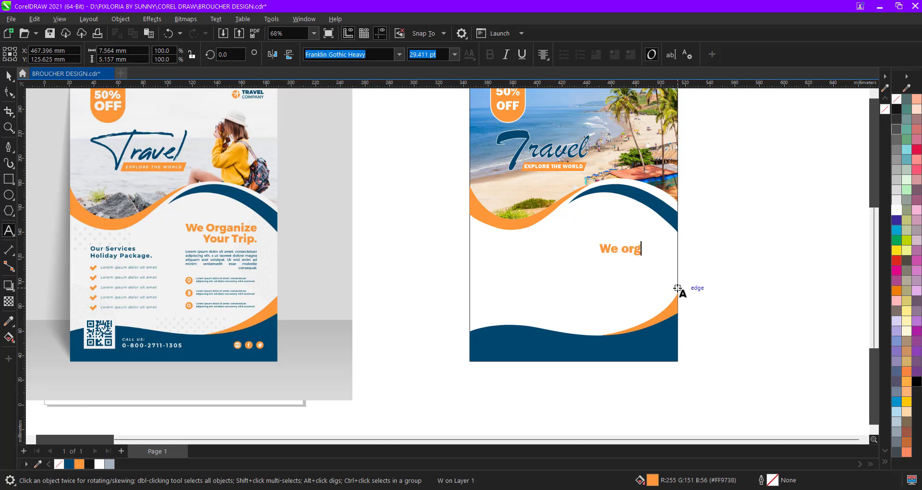
text(e org)
key(BackSpace)
key(BackSpace)
key(BackSpace)
text(O)
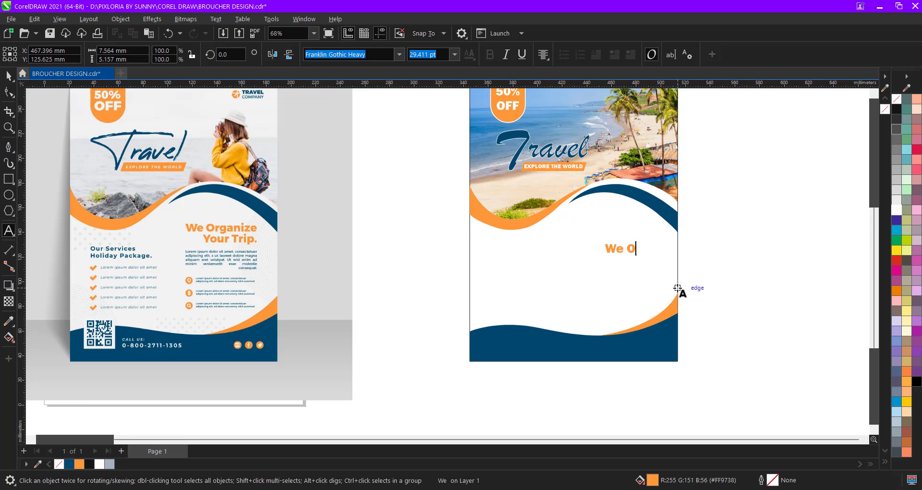
text(rganize)
key(Return)
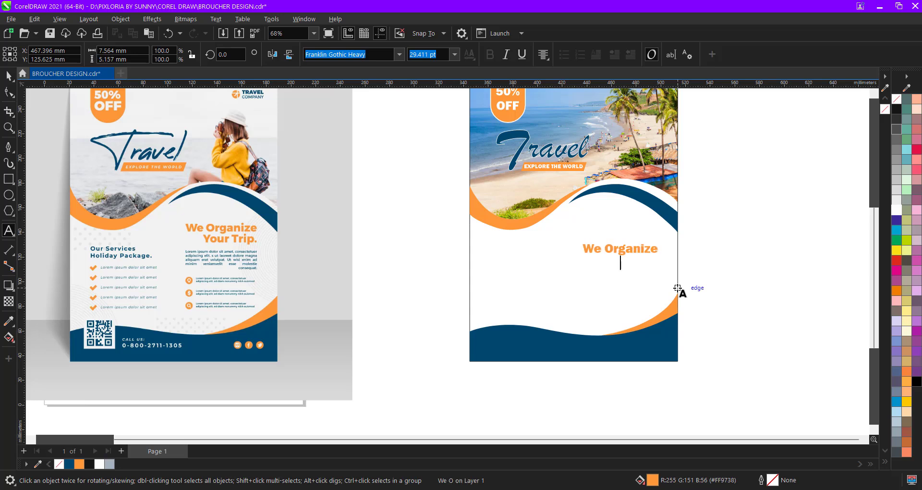
text(Youre)
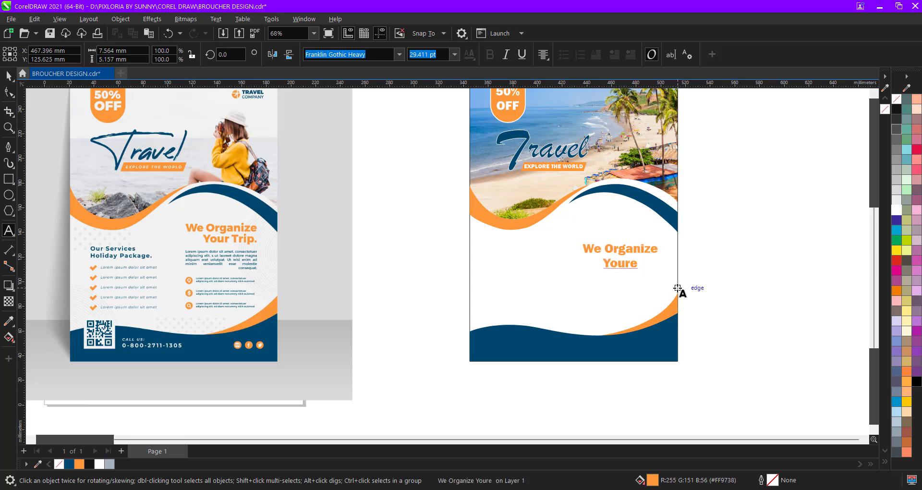
key(BackSpace)
text(Trip.)
key(ctrl+a)
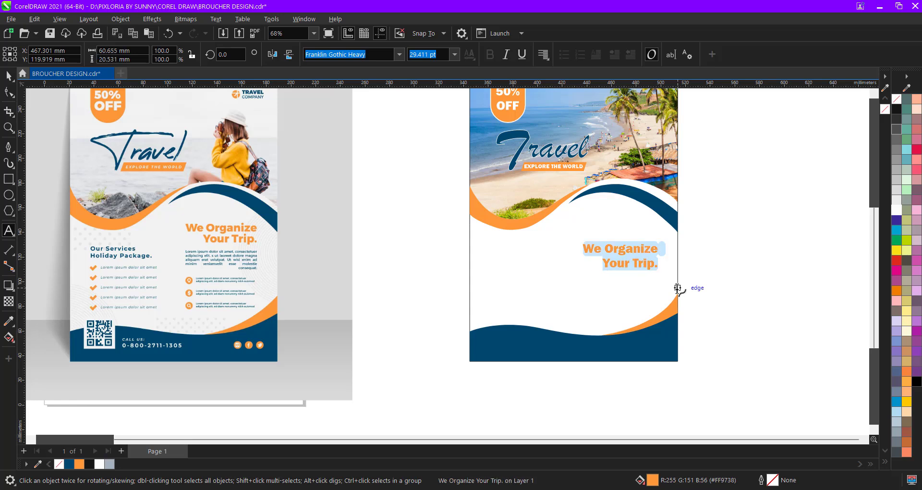
key(ctrl+space)
key(ctrl+s)
- Shrink the "We Organize Your Trip." heading to about 25.8 pt and place a copy on the opposite side of the white area
drag(643, 248, 645, 239)
drag(588, 261, 543, 252)
key(ctrl+z)
click(683, 255)
scroll(649, 248, down, 1)
scroll(644, 239, up, 1)
- Fill the copied heading with the dark blue sampled from the "Travel" title
right_click(543, 253)
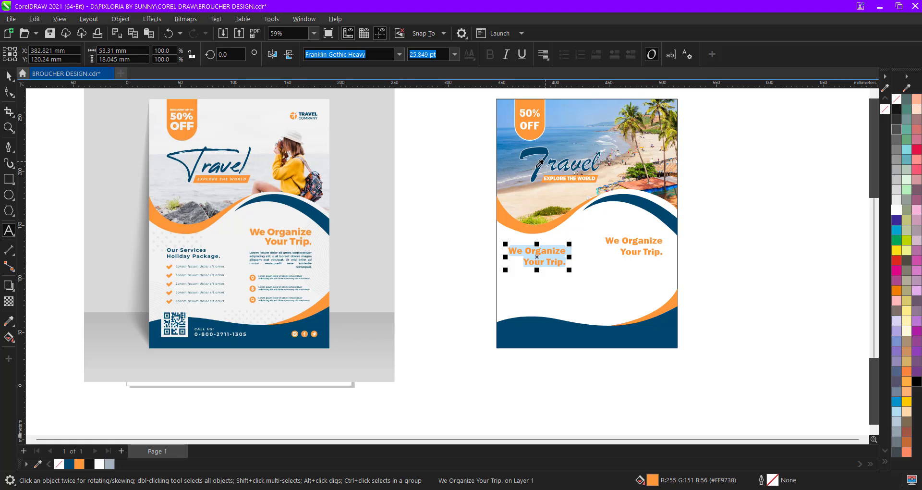
click(607, 254)
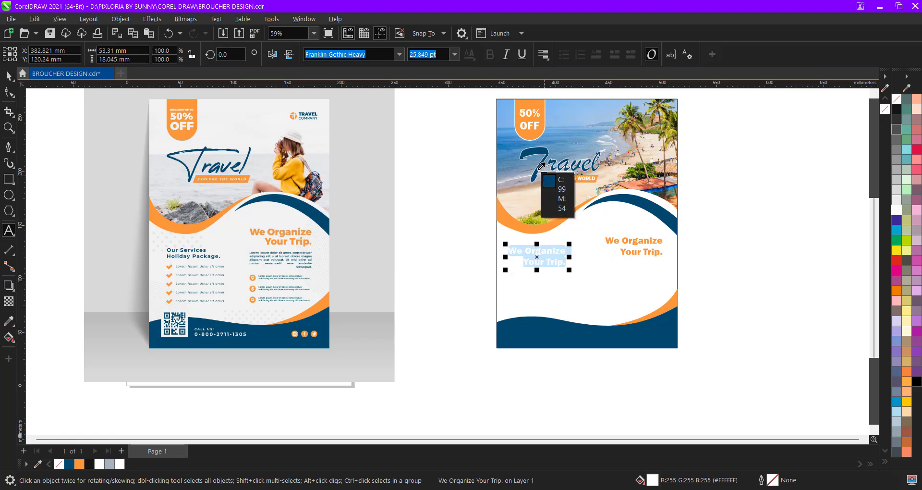
click(547, 168)
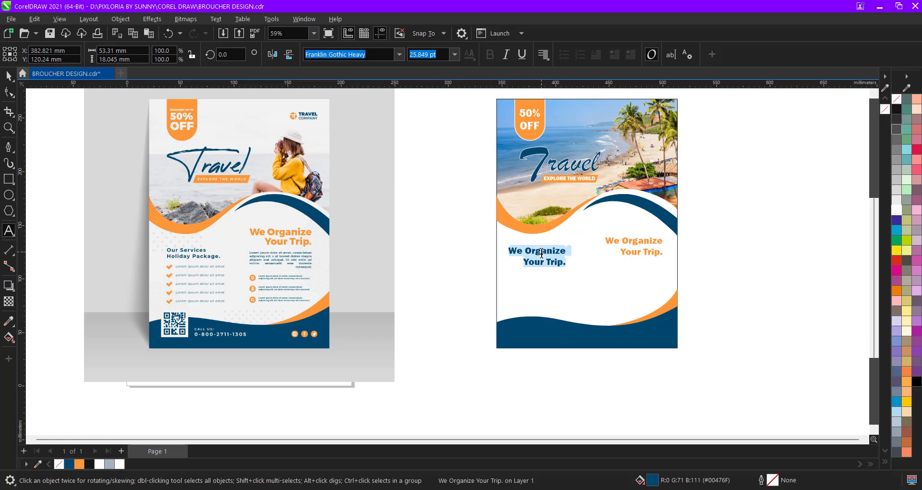
- Replace the blue heading's text with "Our Services / Holiday Package." in two left-aligned lines and save the document
text(Our se)
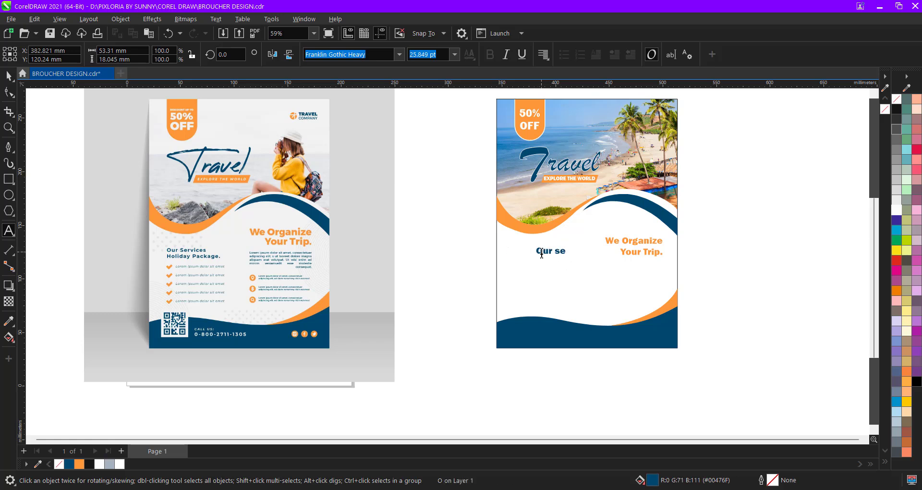
key(BackSpace)
key(BackSpace)
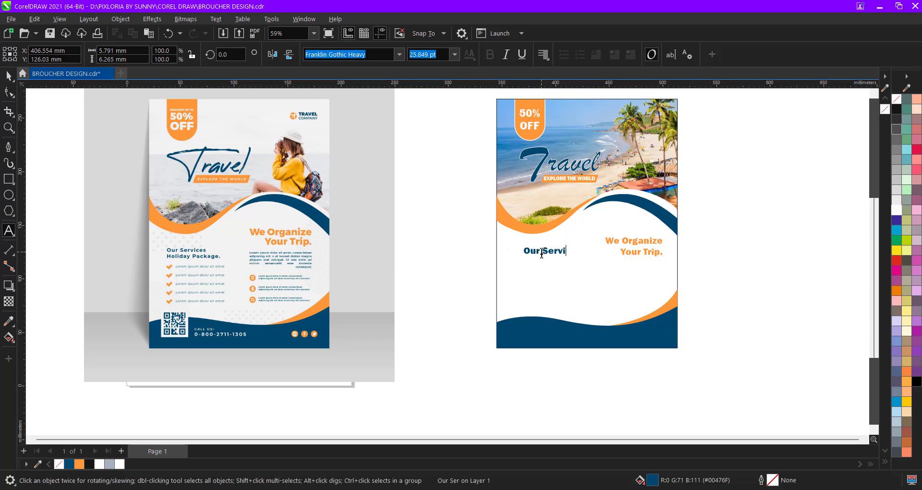
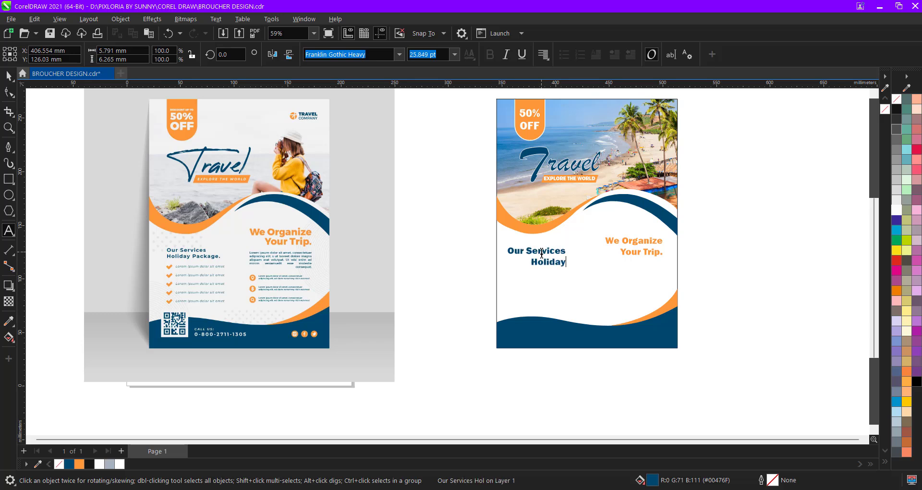
text(Package.)
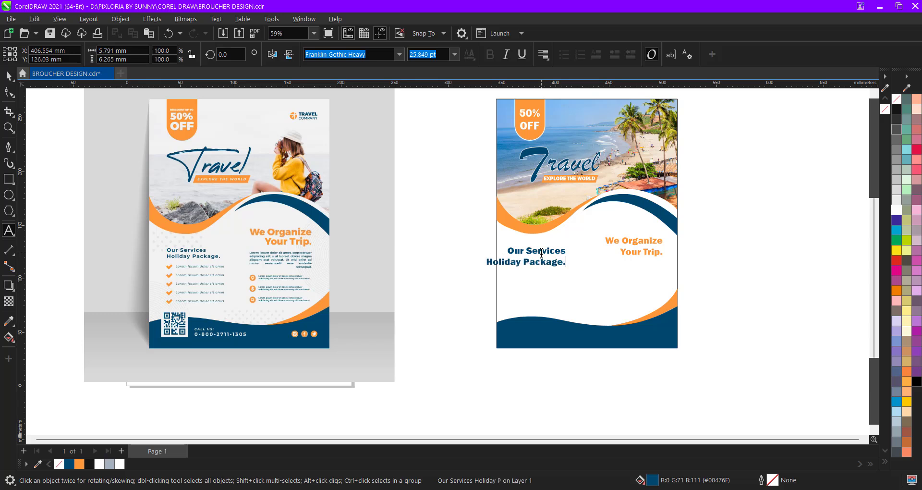
key(ctrl+a)
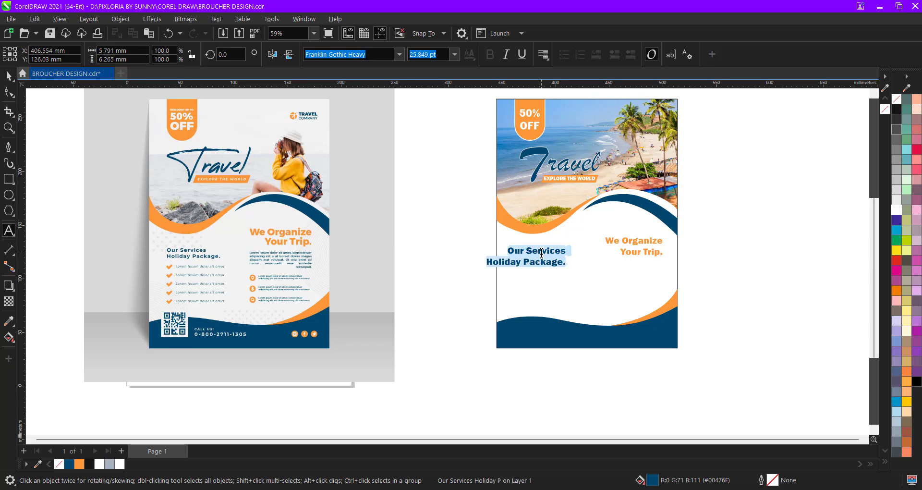
key(ctrl+l)
key(ctrl+space)
key(ctrl+s)
- Scale the "Our Services Holiday Package." heading down to fit inside the page and shift the orange heading slightly up
scroll(541, 276, up, 1)
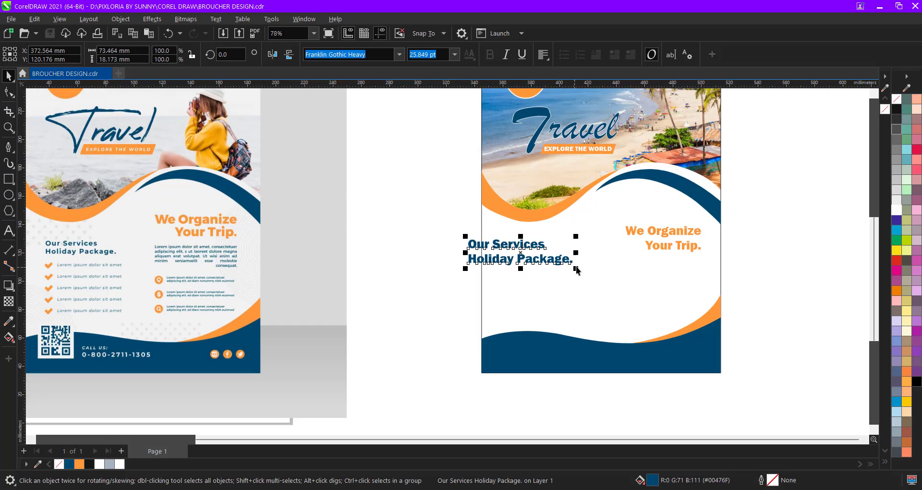
drag(578, 272, 553, 256)
drag(676, 232, 675, 227)
scroll(621, 252, down, 2)
key(Escape)
scroll(553, 254, up, 1)
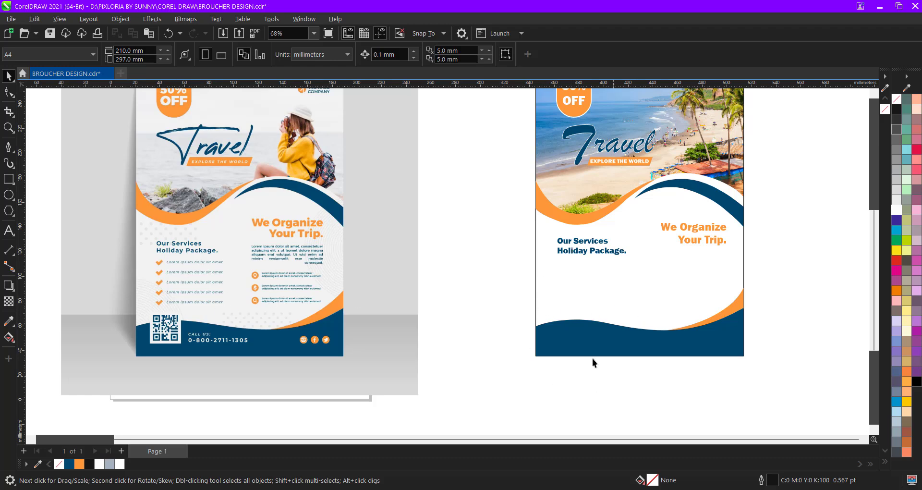
- Draw a square about 31.5 mm wide overlapping the blue footer wave below "Our Services" and fill it with white
click(6, 182)
scroll(691, 435, up, 1)
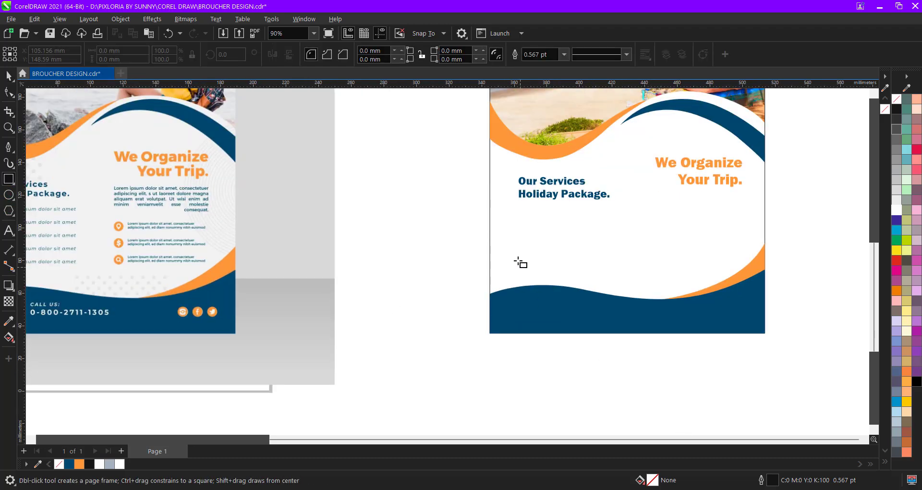
drag(518, 261, 570, 311)
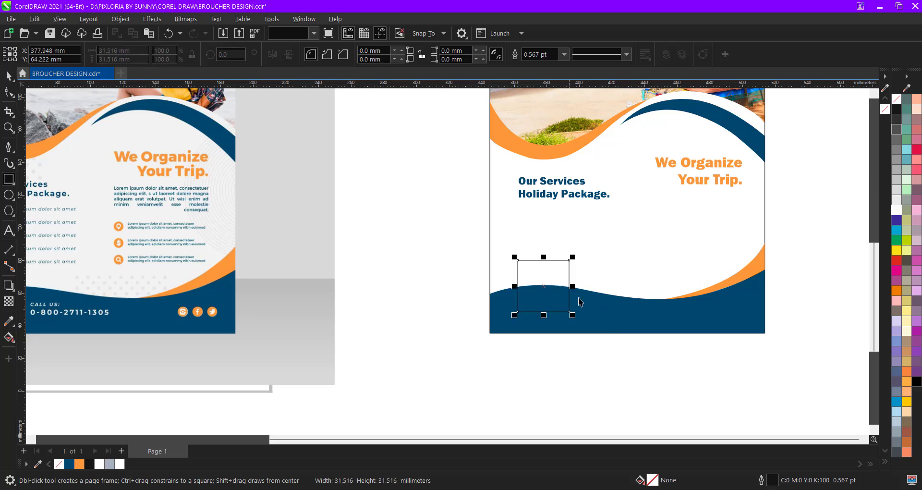
key(space)
click(901, 209)
right_click(896, 99)
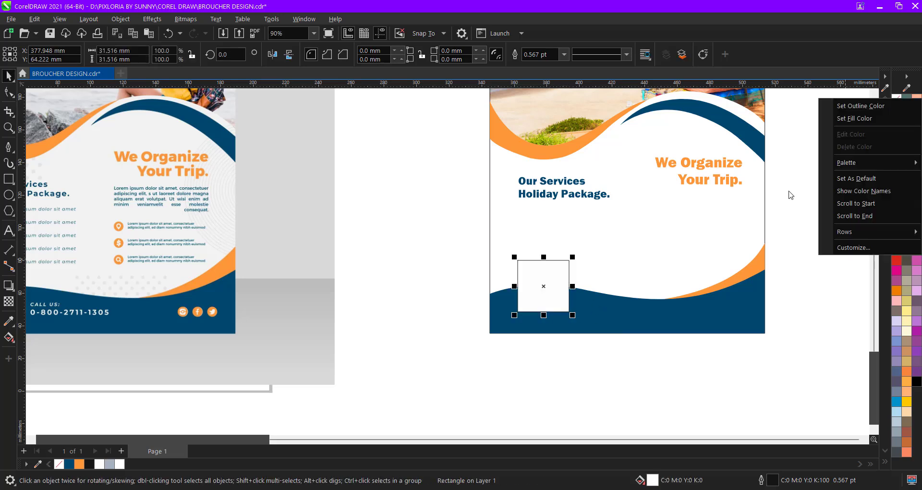
mouse_move(846, 162)
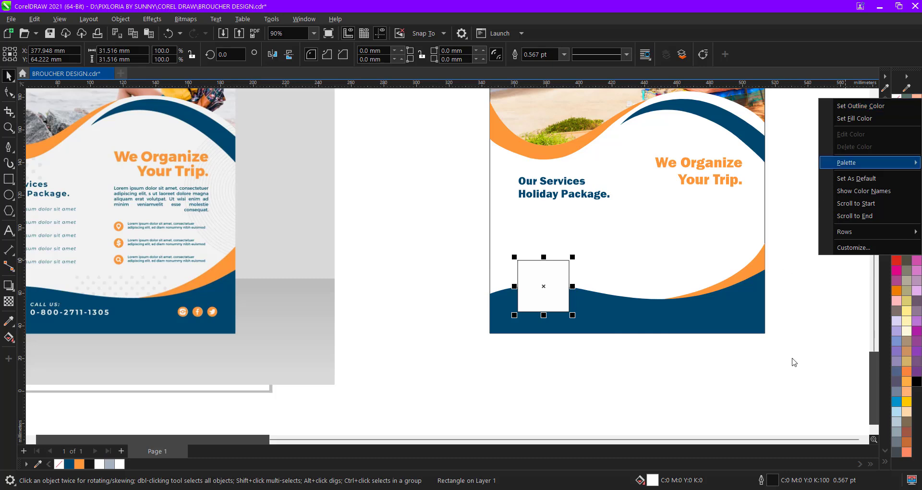
click(793, 359)
- Select the white square together with the "Our Services Holiday Package." heading
click(535, 266)
shift+click(543, 199)
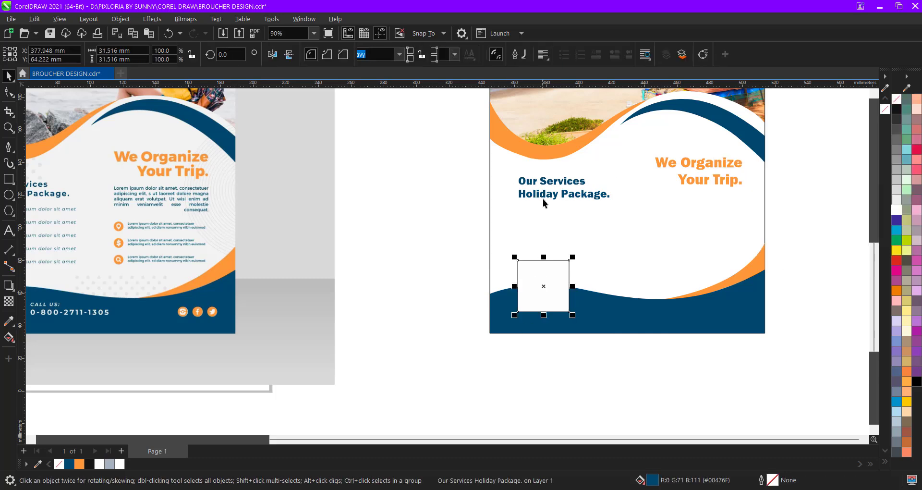
scroll(534, 266, down, 2)
click(448, 301)
drag(449, 301, 441, 353)
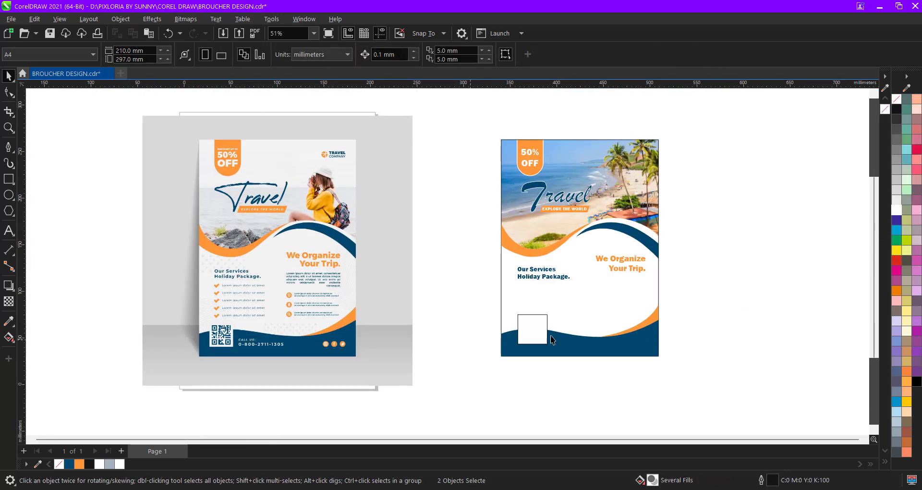
- Unlock the reference brochure bitmap beside the new design
scroll(540, 335, up, 1)
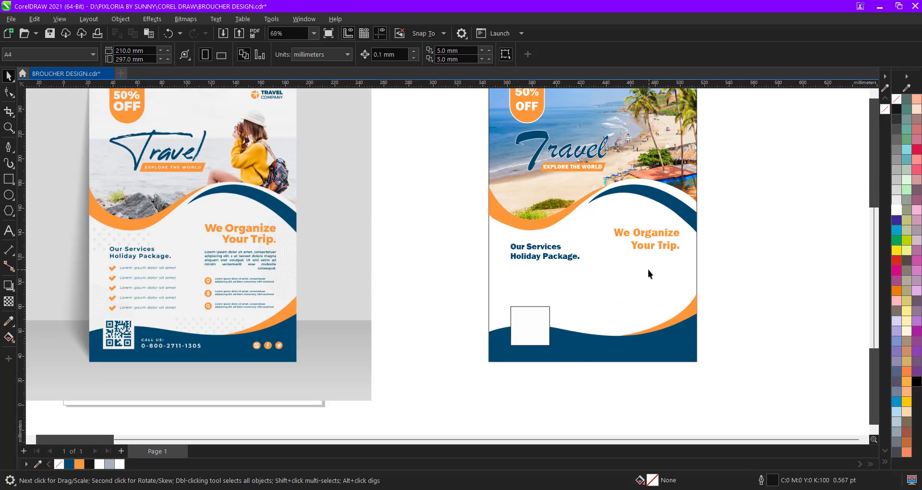
scroll(614, 255, down, 1)
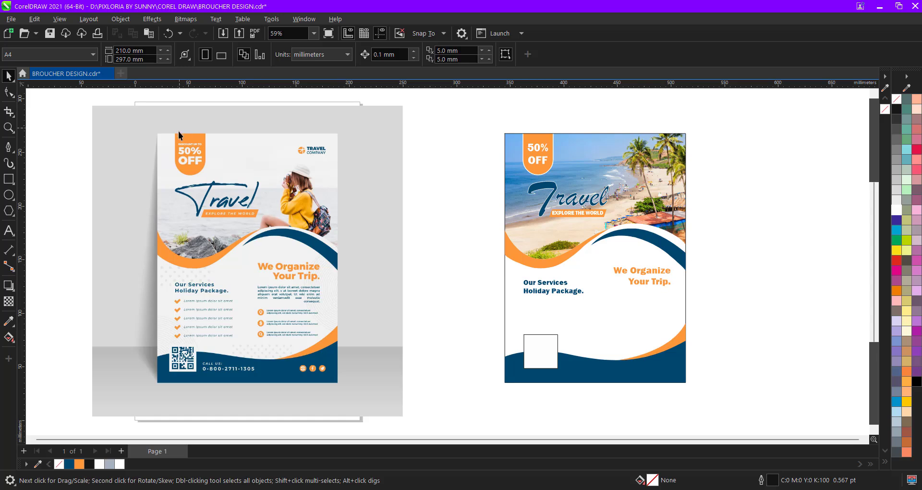
right_click(199, 177)
click(233, 201)
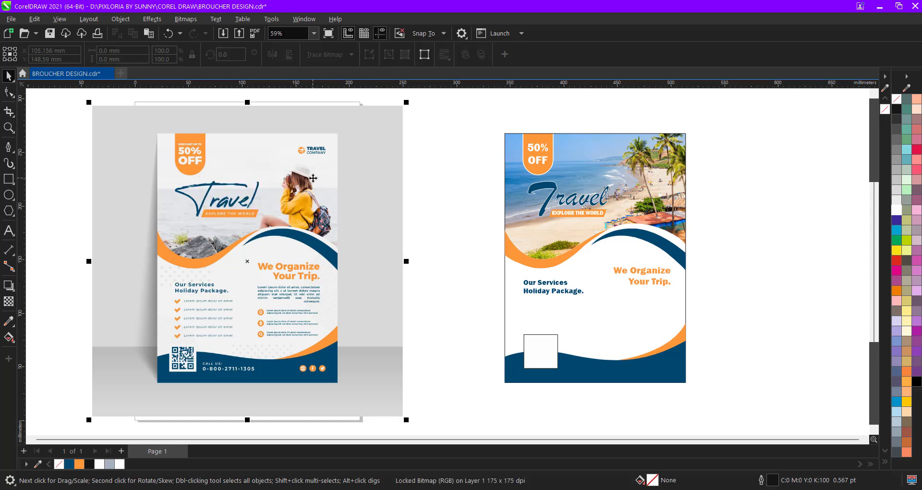
- Save the brochure document with nothing selected
click(307, 185)
drag(303, 183, 361, 188)
click(532, 185)
key(ctrl+s)
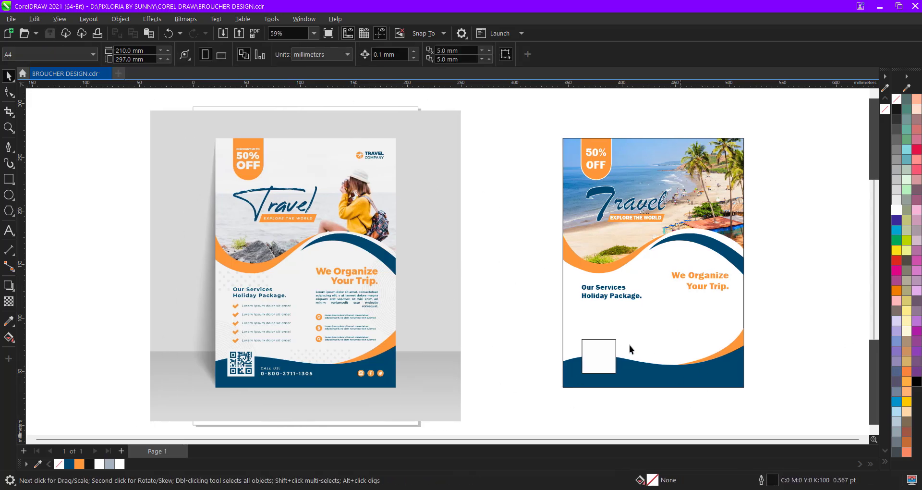
click(34, 19)
mouse_move(57, 20)
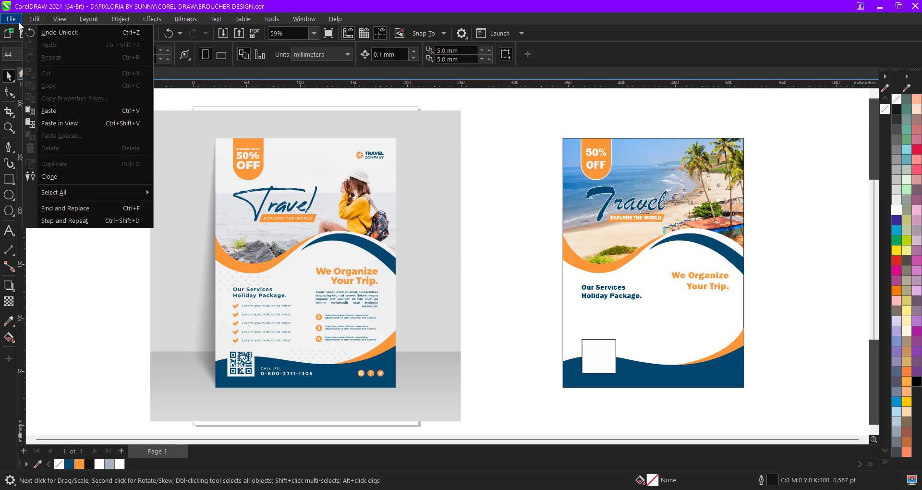
key(Escape)
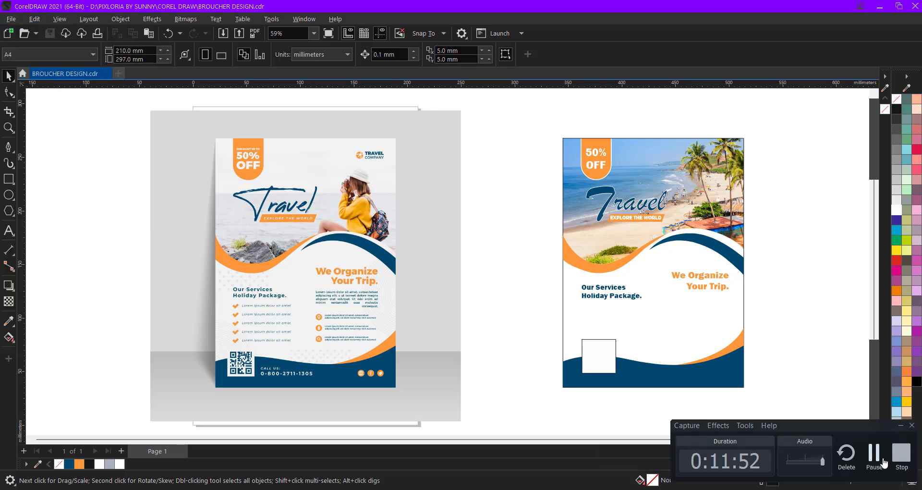
click(874, 457)
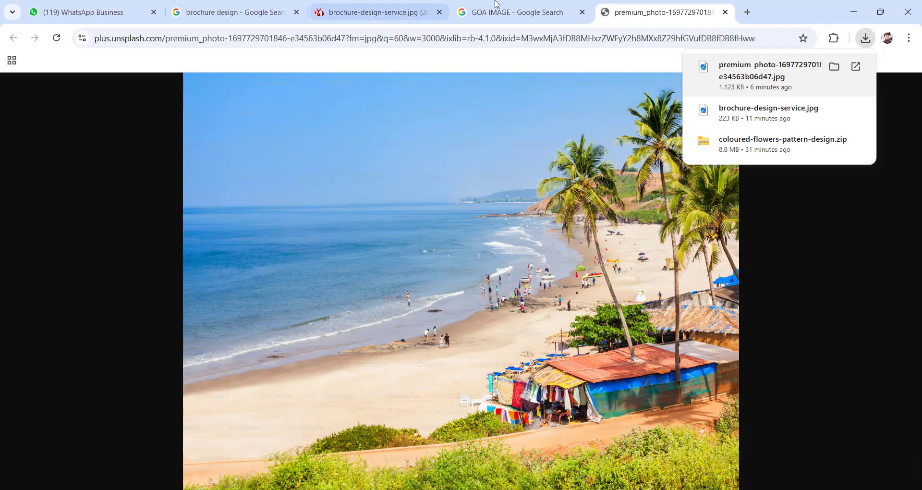
- Switch to the Chrome browser, load Google in a new tab and search for "barcode png"
click(744, 12)
text(g)
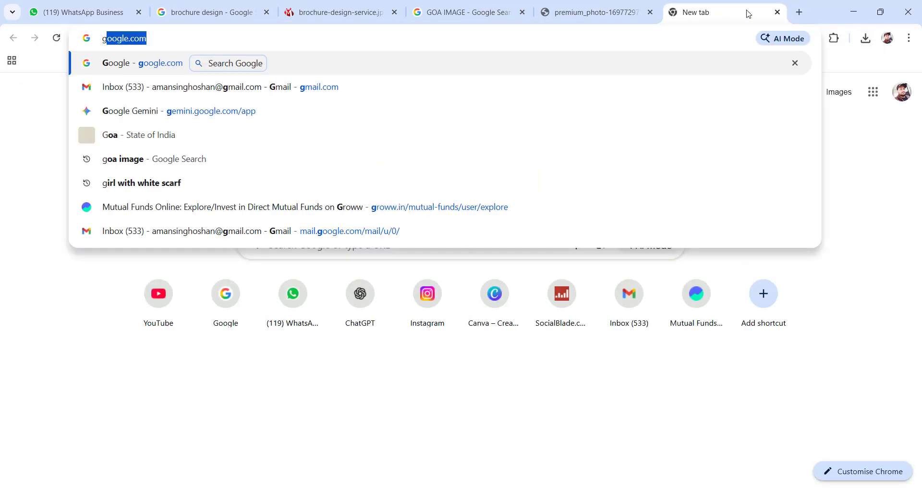
key(Return)
text(bard)
text(ode)
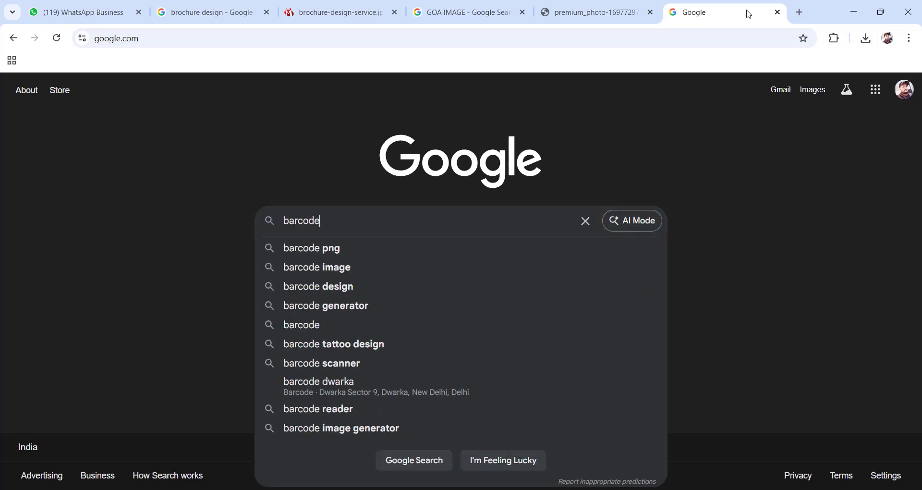
text( png)
key(Return)
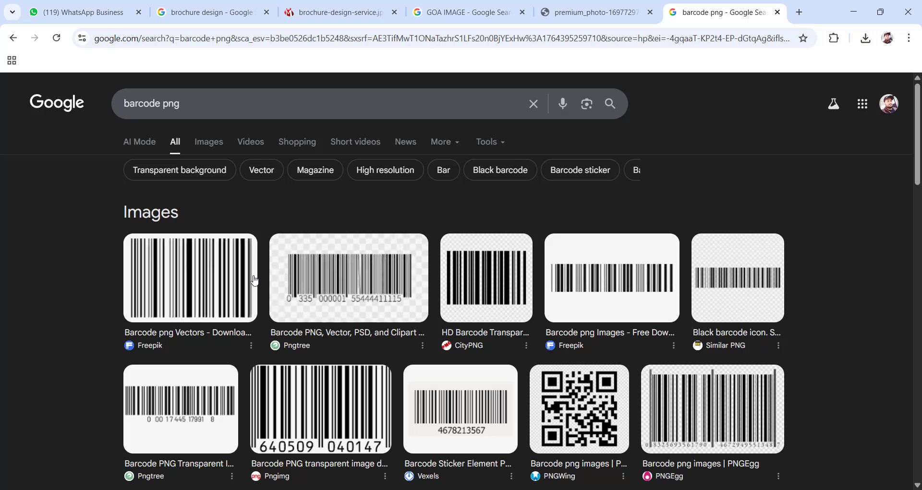
- Find the PNGWing QR code among the image results and open its image in a separate browser tab
scroll(546, 239, down, 4)
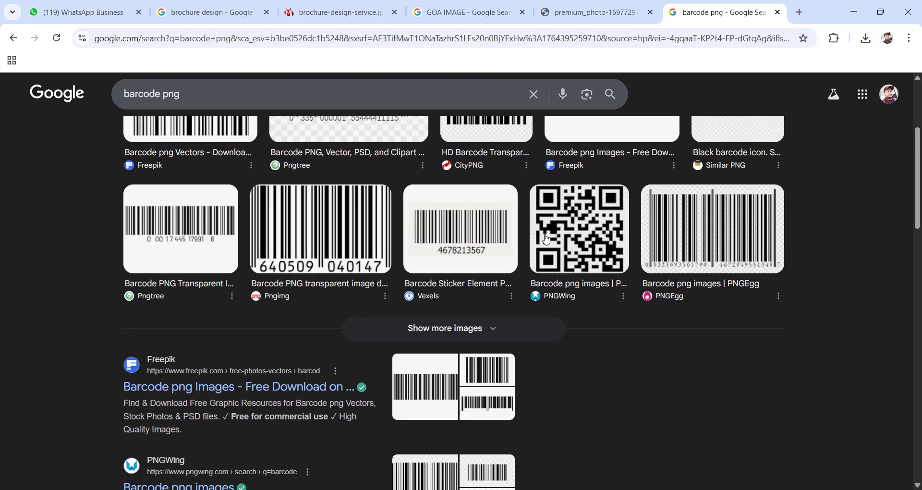
click(579, 230)
right_click(744, 247)
click(783, 378)
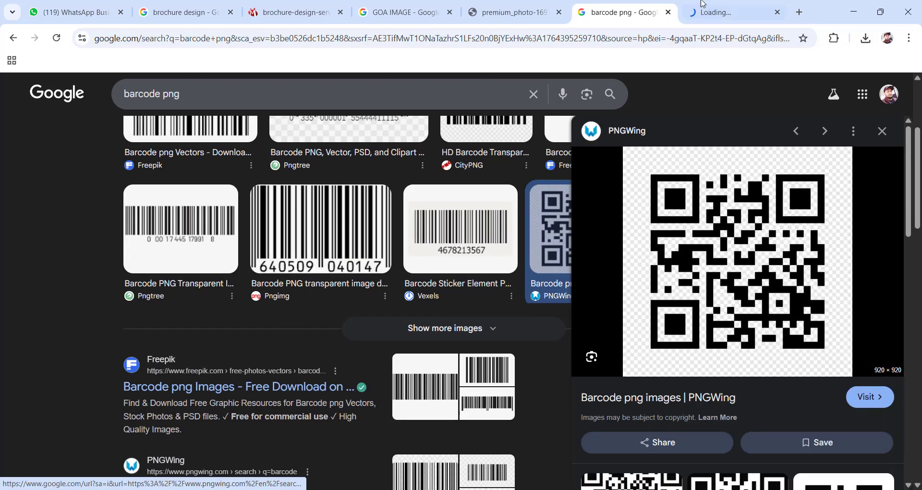
click(702, 6)
- Save the QR code image to the Desktop as a PNG under its suggested file name
right_click(624, 205)
right_click(539, 234)
click(554, 263)
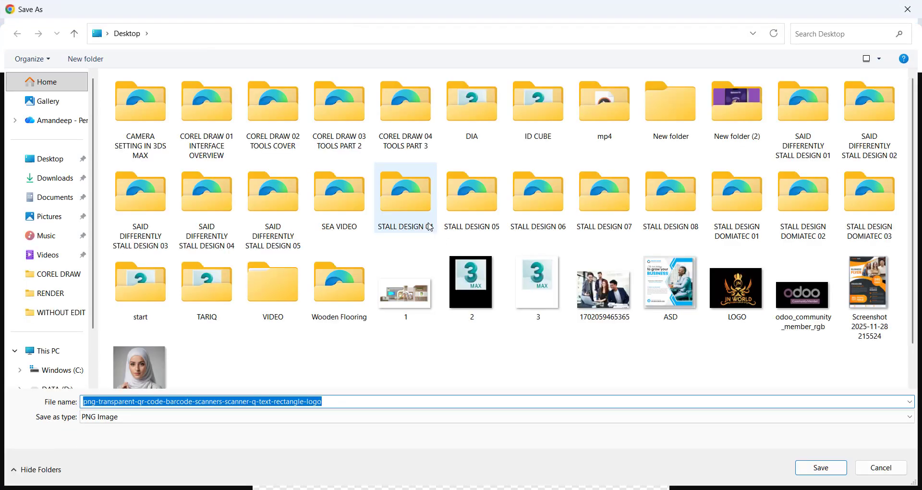
key(Return)
- Bring the downloaded QR code into the CorelDRAW drawing, scaled to about 93 mm wide, and place it over the reference brochure
drag(770, 95, 520, 330)
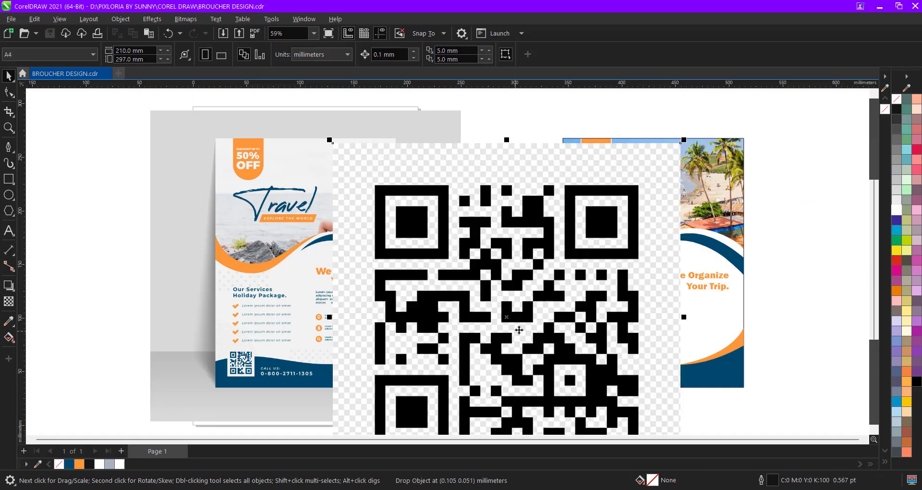
drag(684, 140, 560, 264)
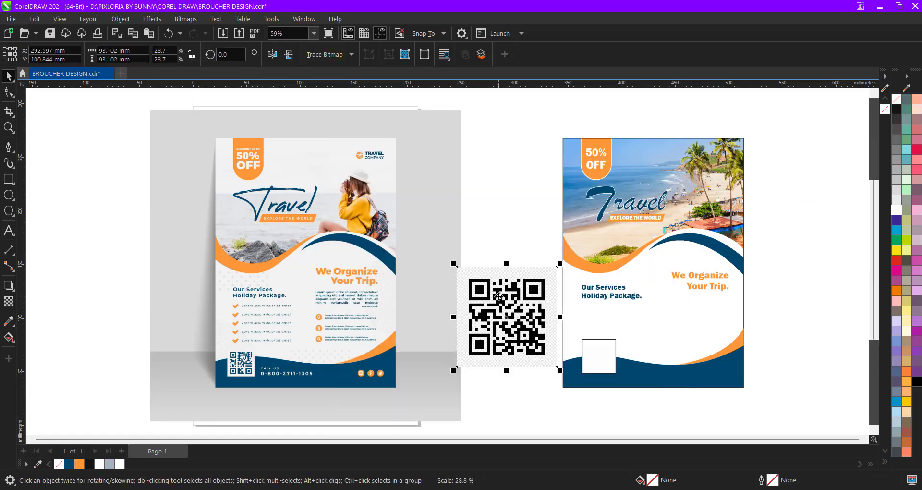
scroll(527, 336, up, 1)
mouse_move(493, 276)
mouse_down()
mouse_move(495, 237)
mouse_move(503, 342)
mouse_move(479, 252)
mouse_move(399, 174)
mouse_up()
scroll(490, 236, up, 1)
scroll(456, 195, down, 1)
scroll(456, 195, down, 2)
scroll(480, 252, down, 1)
scroll(480, 251, down, 2)
scroll(399, 174, up, 3)
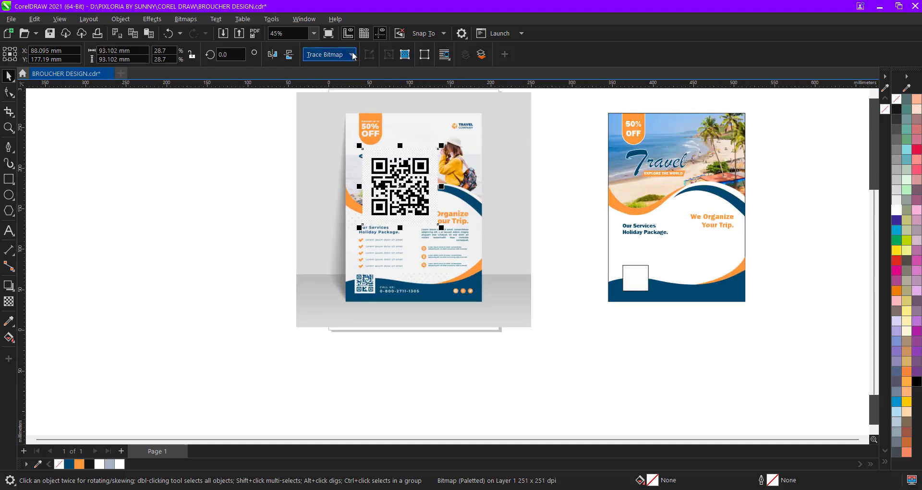
- Trace the QR code bitmap into vector shapes and move the traced copy to the empty area left of the reference brochure
click(353, 56)
click(320, 68)
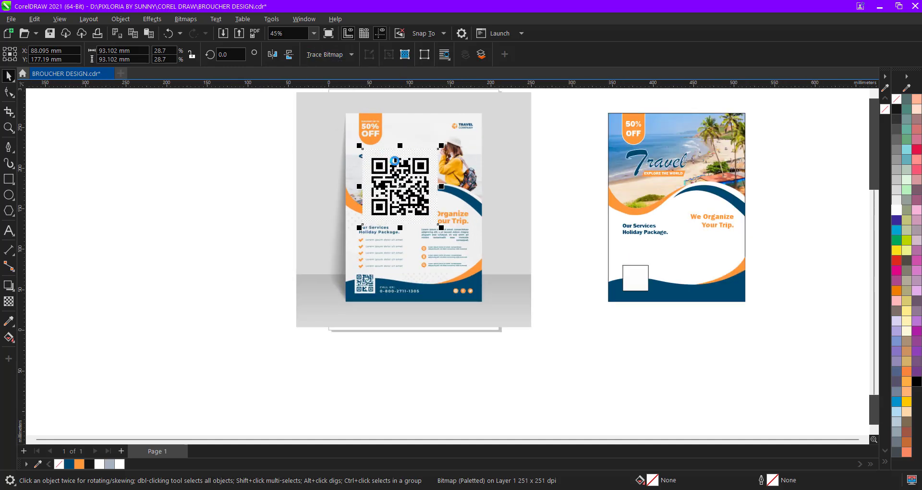
scroll(394, 160, down, 1)
mouse_move(394, 160)
mouse_down()
mouse_move(304, 236)
mouse_move(212, 240)
mouse_up()
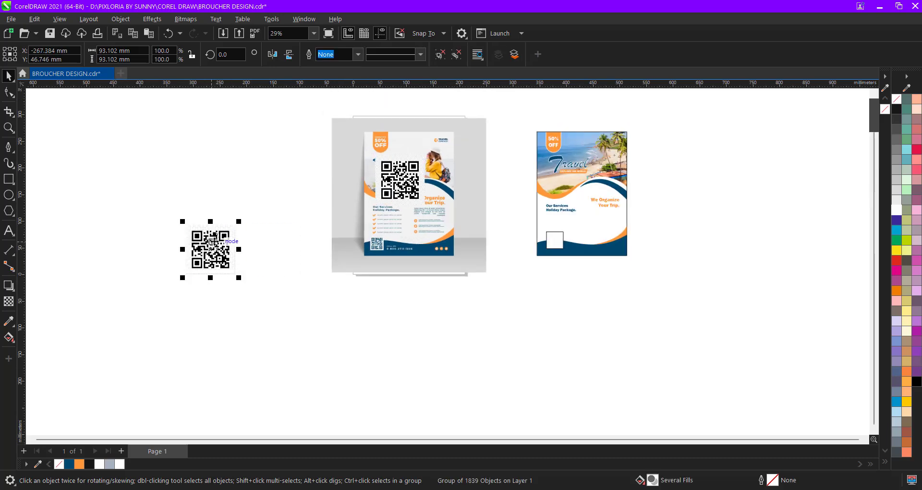
- Ungroup the traced QR code into separate shapes and deselect them
scroll(211, 241, up, 1)
key(ctrl+u)
click(237, 189)
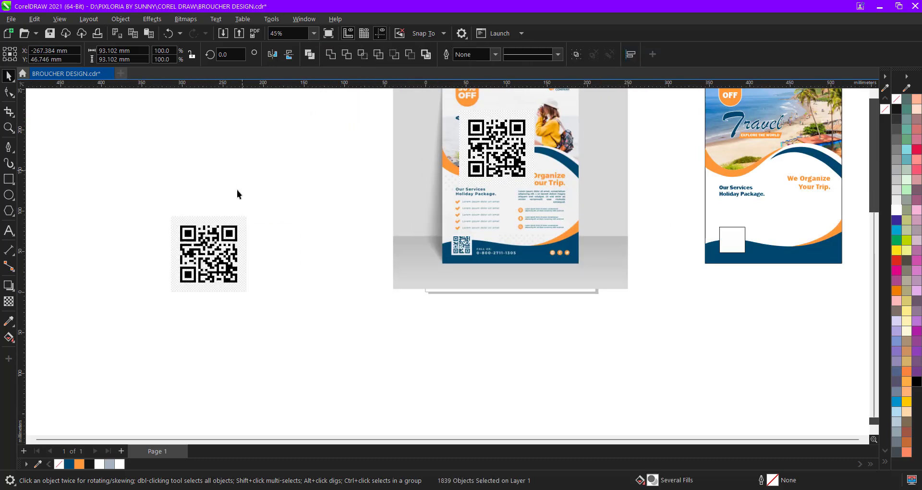
- Delete the checkerboard margin along the right side of the traced QR code, including its leftover edge outline
scroll(217, 239, up, 2)
drag(241, 237, 405, 169)
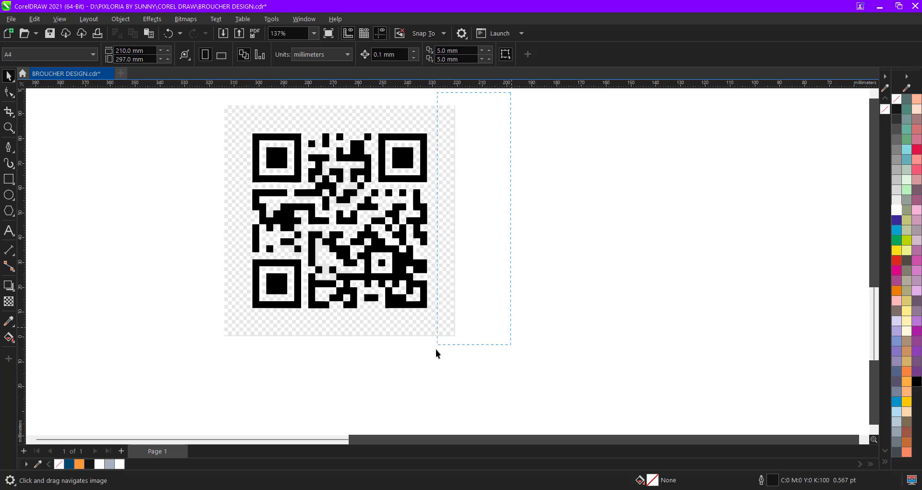
drag(437, 353, 424, 378)
key(Delete)
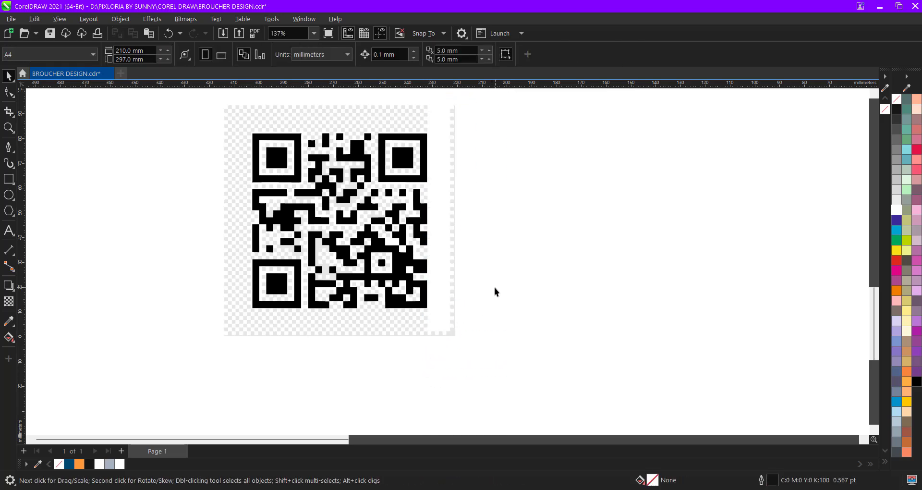
click(451, 333)
key(Delete)
- Delete the checkerboard margins below, to the left of and above the traced QR code
drag(505, 370, 278, 311)
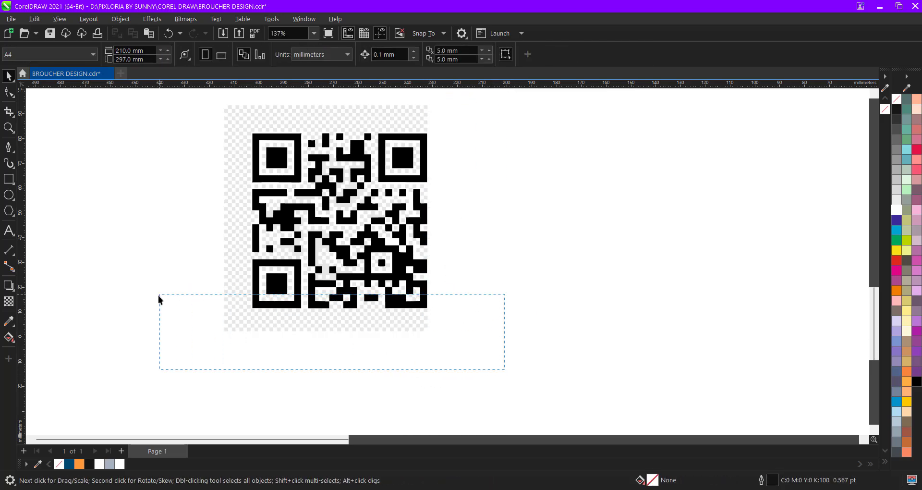
drag(159, 300, 154, 310)
key(Delete)
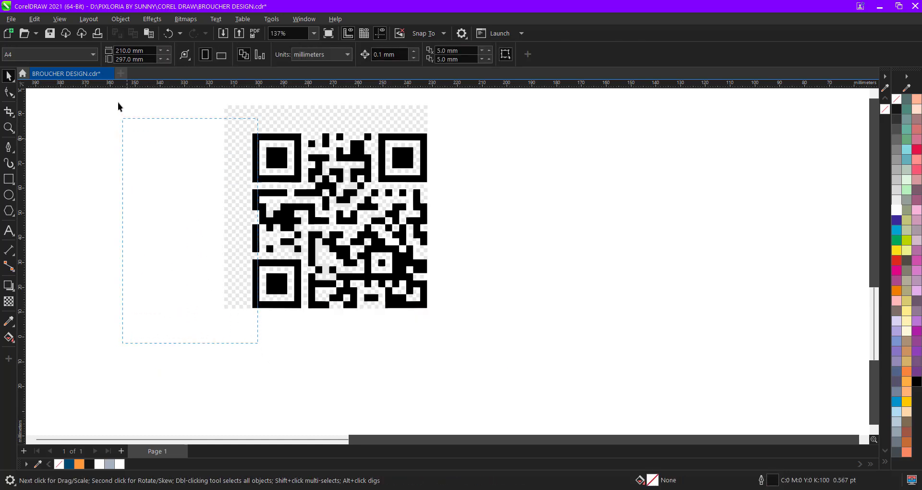
drag(119, 106, 120, 106)
key(Delete)
drag(198, 114, 507, 147)
key(Delete)
- Delete the checker squares inside the QR code's upper-right corner marker and in the gap to its left
click(383, 155)
scroll(383, 155, up, 1)
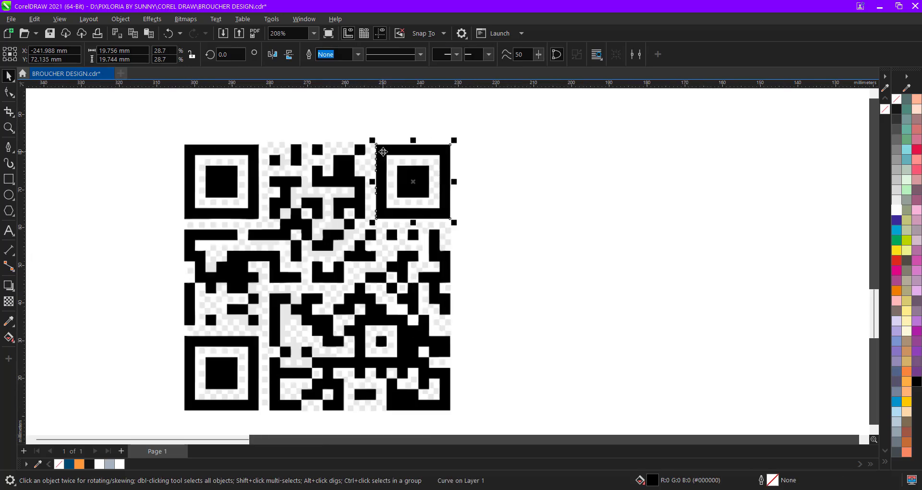
scroll(394, 144, up, 1)
key(Escape)
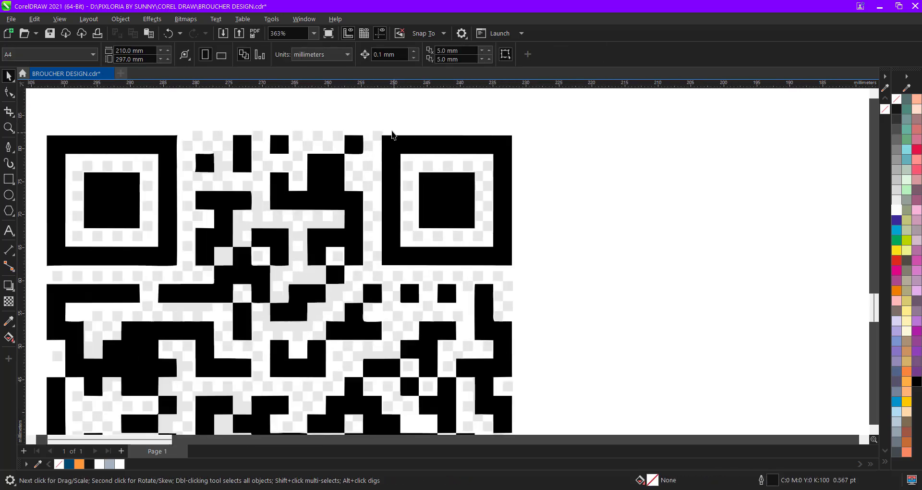
drag(396, 114, 360, 268)
key(Delete)
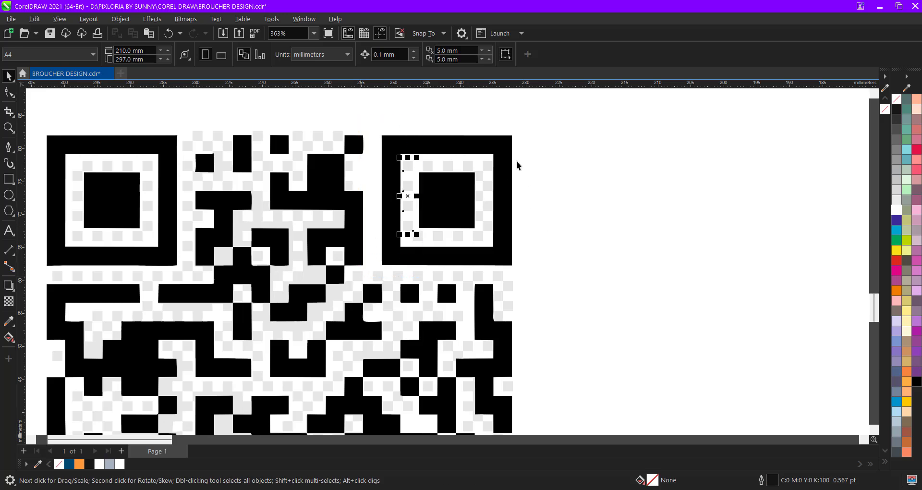
key(Delete)
drag(540, 117, 448, 260)
key(Delete)
drag(557, 195, 379, 127)
key(Delete)
key(Delete)
scroll(388, 184, down, 1)
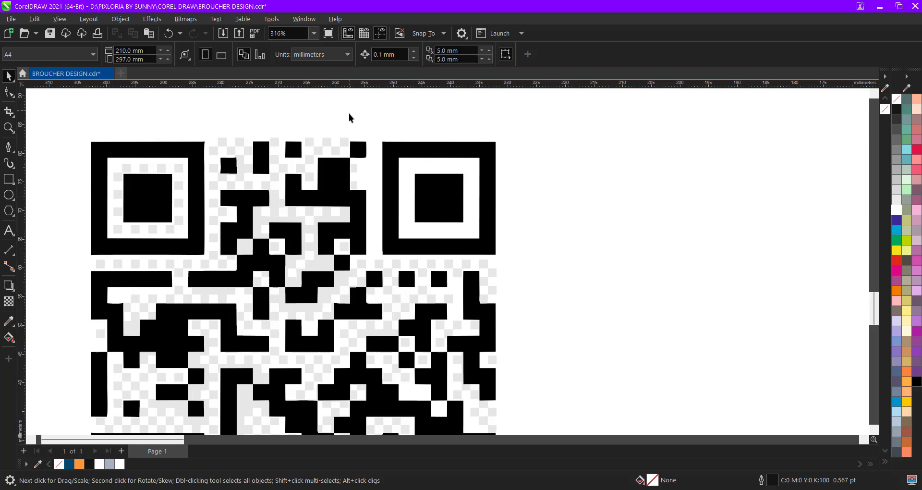
- Delete more checker squares among the upper middle modules, just left of the upper-right corner marker
drag(283, 201, 284, 201)
key(Delete)
drag(384, 129, 349, 207)
key(Delete)
scroll(362, 161, down, 1)
scroll(384, 113, down, 1)
scroll(416, 174, up, 1)
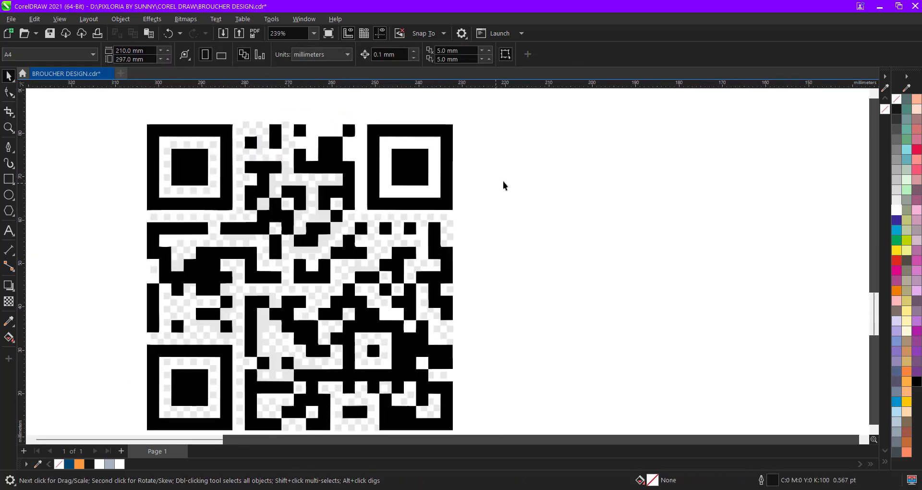
drag(505, 184, 139, 338)
scroll(269, 271, down, 1)
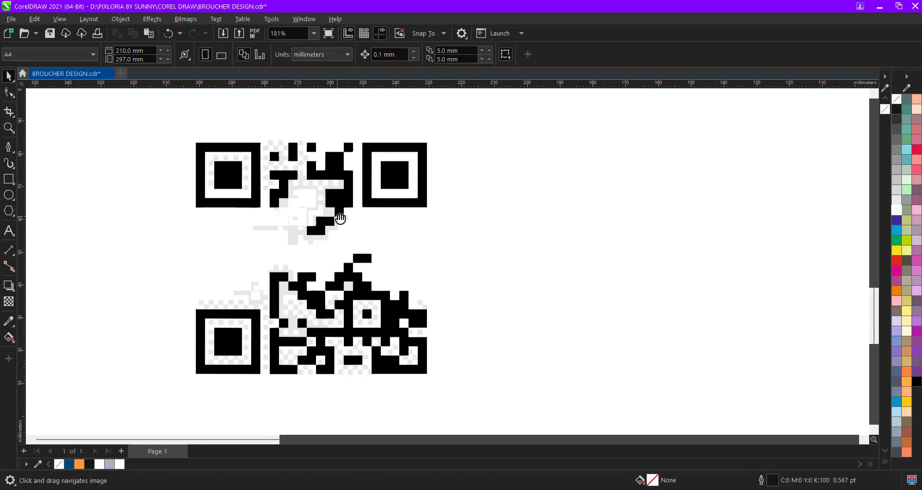
key(ctrl+z)
- Delete the checker column right of the QR code's lower-left corner marker and the checker squares inside that marker
scroll(279, 348, up, 1)
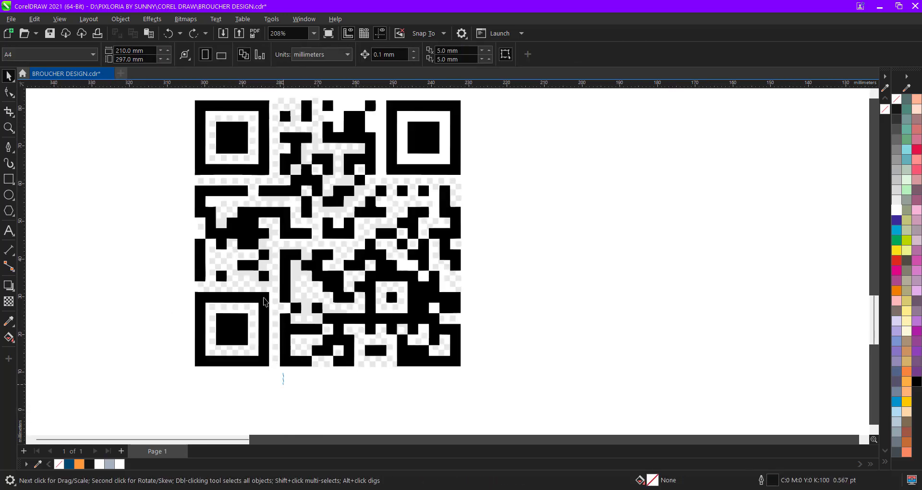
drag(260, 233, 261, 214)
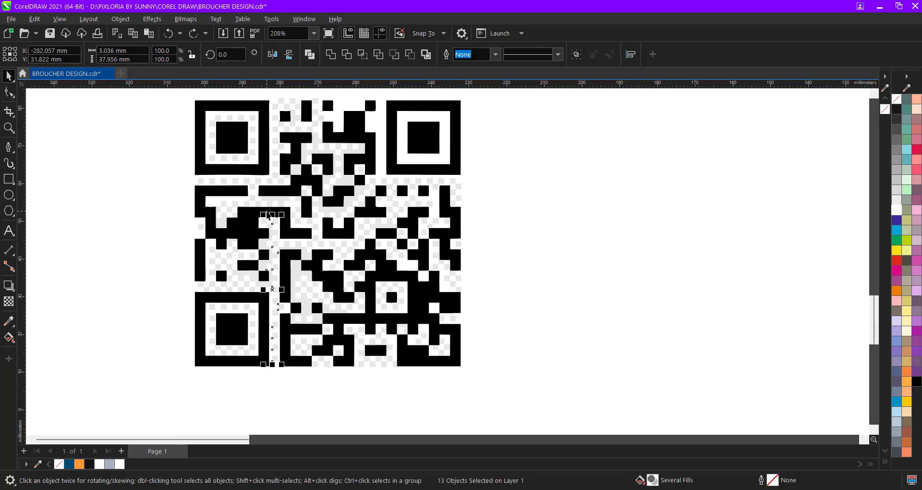
key(Delete)
drag(266, 399, 208, 338)
key(Delete)
key(Delete)
- Delete the remaining checker squares around the lower-left corner marker and among the modules directly above it
drag(233, 395, 171, 275)
key(Delete)
drag(160, 282, 250, 318)
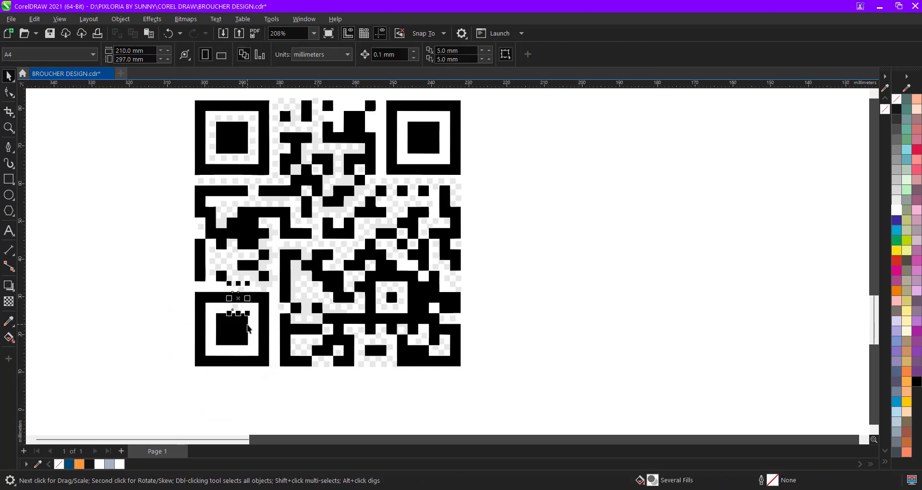
key(Delete)
drag(143, 242, 257, 276)
key(Delete)
drag(168, 228, 236, 261)
drag(518, 246, 518, 246)
scroll(515, 312, down, 3)
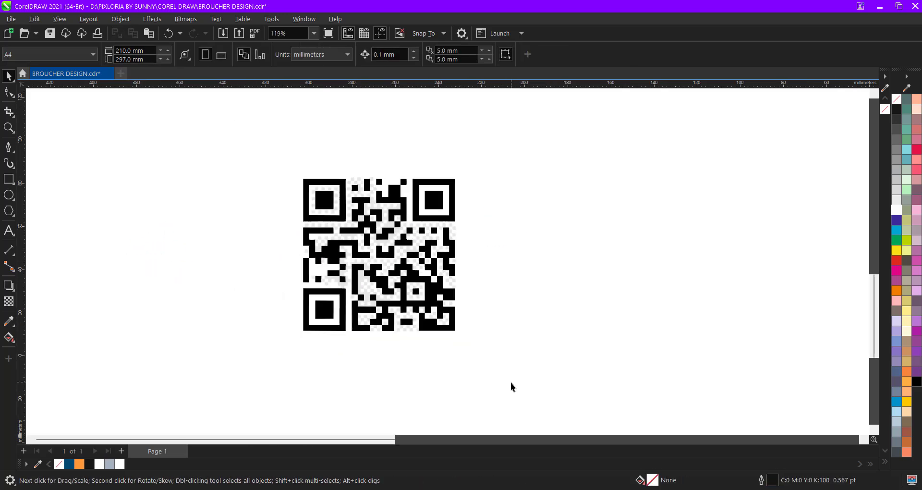
- Delete the checker squares along the QR code's top edge, right of the upper-left corner marker
drag(259, 159, 259, 159)
scroll(347, 158, up, 2)
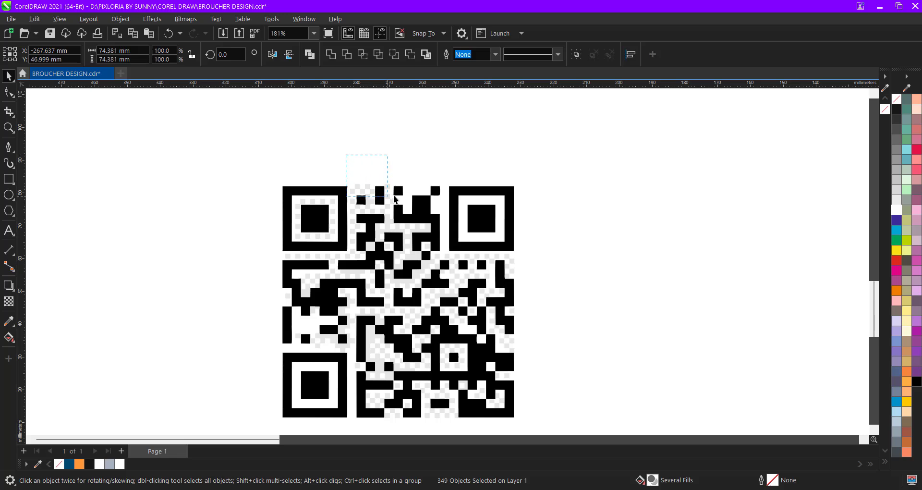
drag(394, 198, 394, 197)
key(Delete)
- Select all the remaining traced QR code shapes and group them
scroll(280, 182, down, 1)
drag(225, 163, 587, 390)
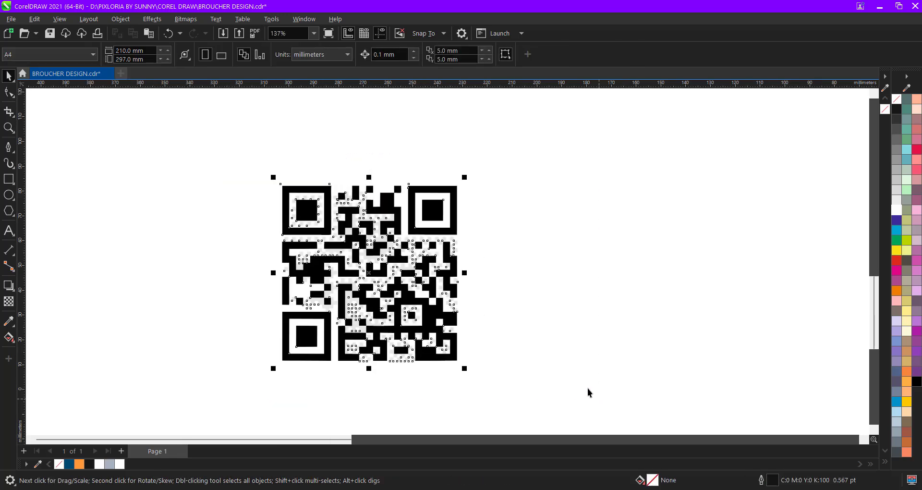
scroll(369, 303, down, 3)
scroll(358, 280, down, 3)
key(ctrl+g)
- Move the grouped QR code over to the new brochure and scale it down toward the size of the white square
drag(373, 281, 635, 270)
scroll(635, 270, up, 4)
drag(663, 233, 619, 269)
- Centre the QR code group on the white footer square both ways and scale it to about 24.6 mm wide
scroll(611, 294, up, 3)
shift+click(557, 273)
key(c)
key(e)
shift+click(605, 261)
scroll(556, 376, down, 4)
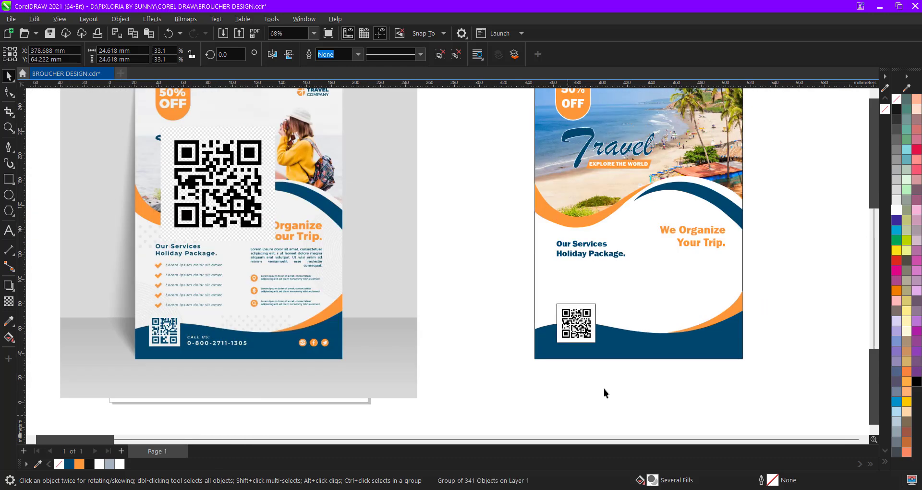
click(603, 388)
- Switch to the browser and open the Google home page
drag(661, 312, 549, 310)
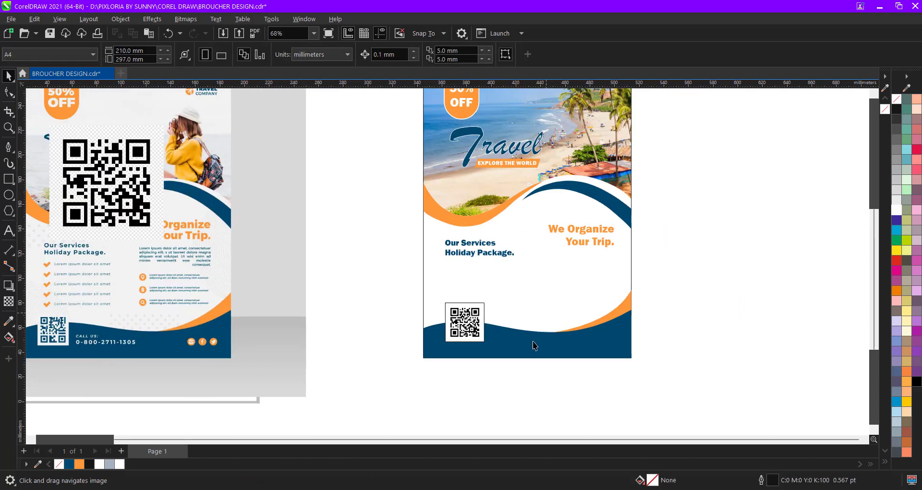
key(alt+Tab)
click(527, 39)
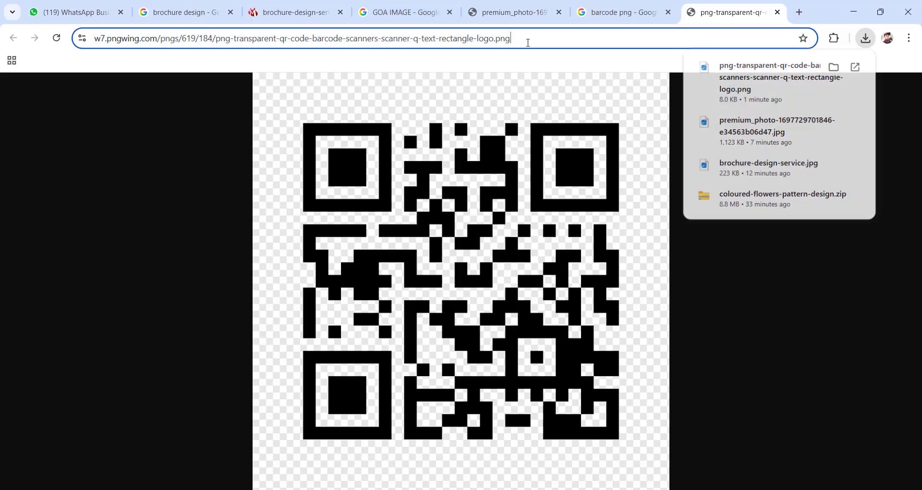
text(go)
key(Return)
text(lo)
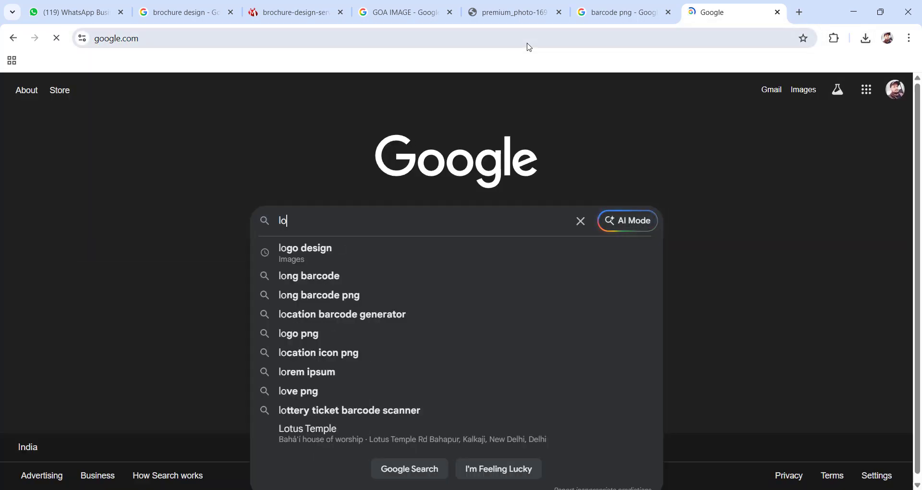
text(rren )
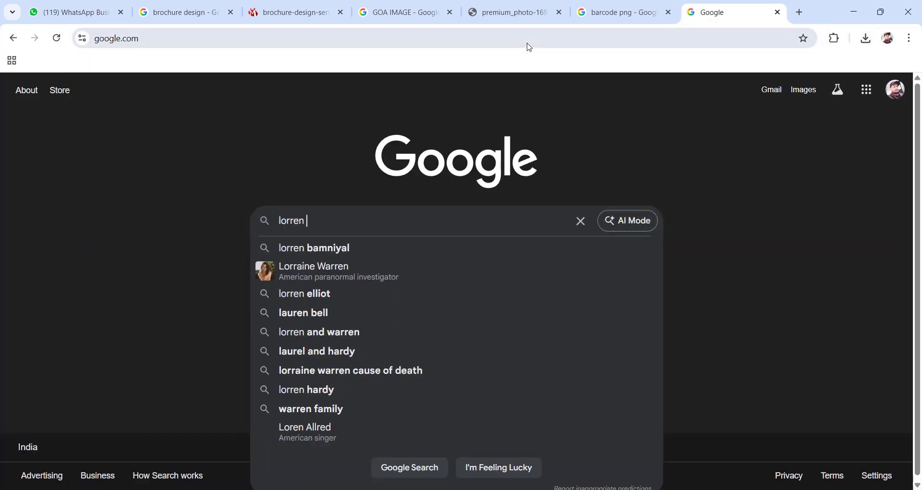
text(lipse)
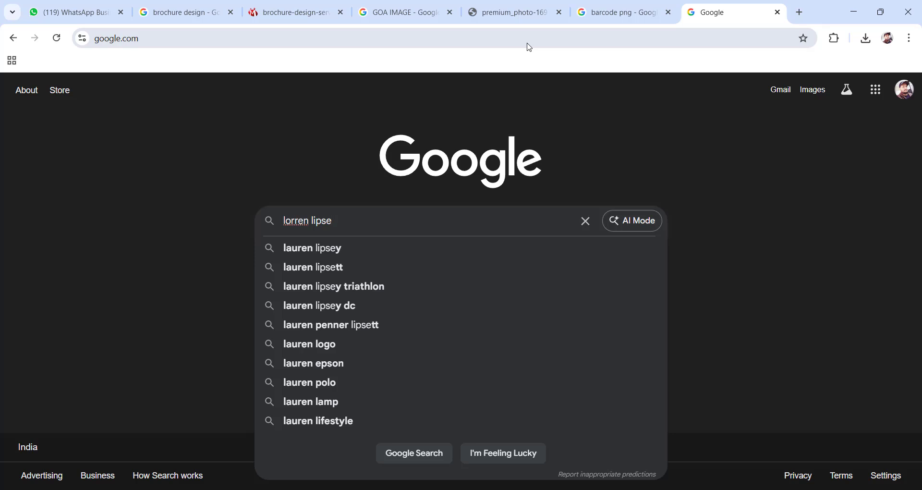
text(n)
key(ctrl+a)
text(d)
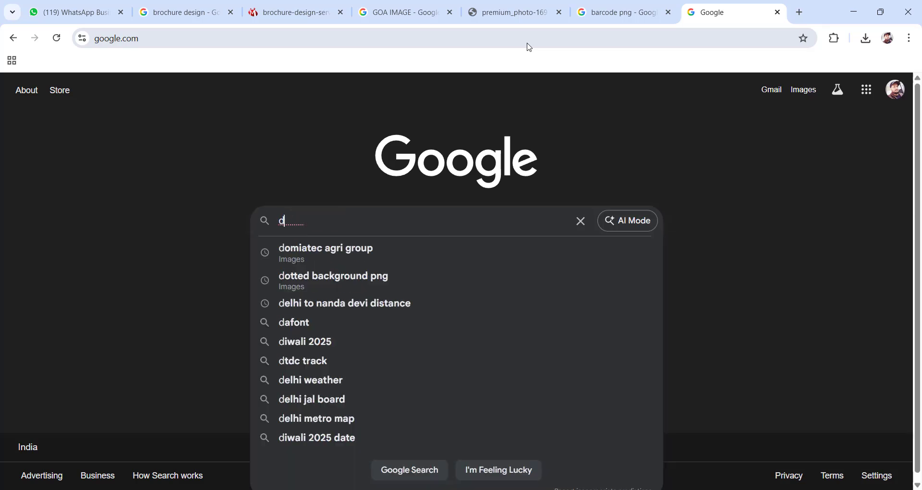
text(unyy)
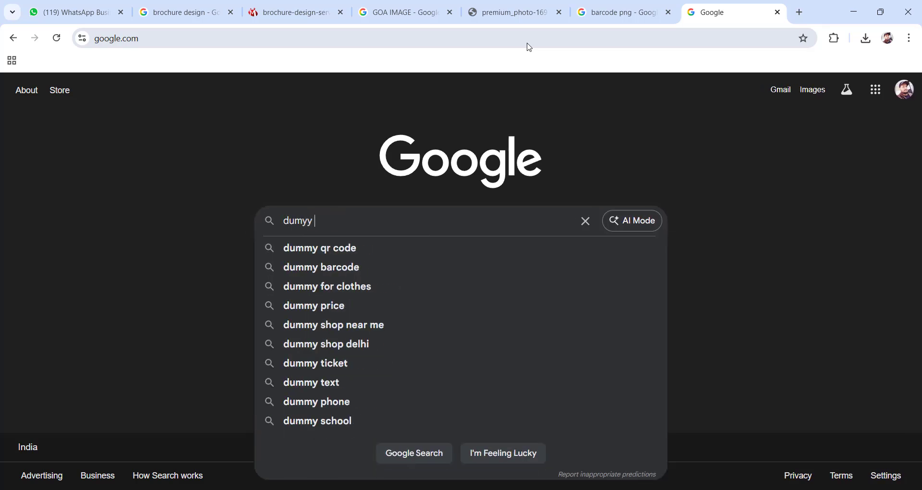
key(ctrl+a)
key(BackSpace)
- Search Google for "dummy text generator" and open the Lorem ipsum generator on blindtextgenerator.com
text(dummy text)
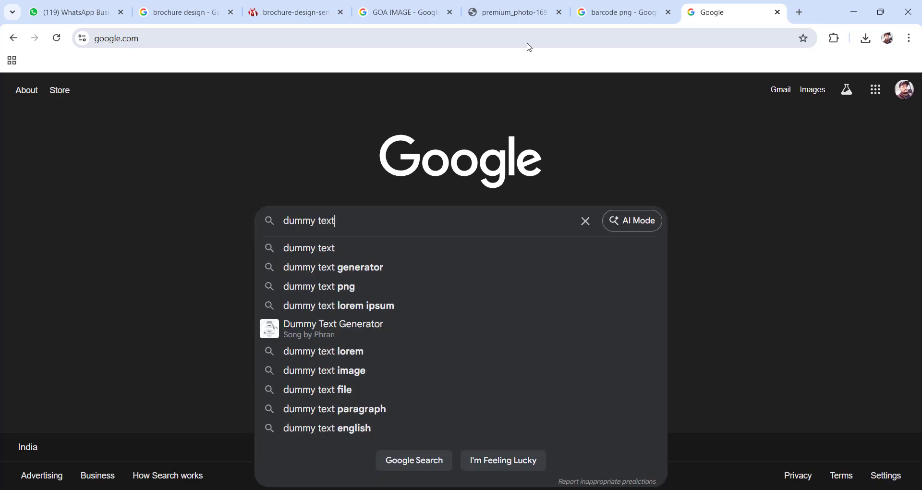
key(Down)
key(Down)
key(Return)
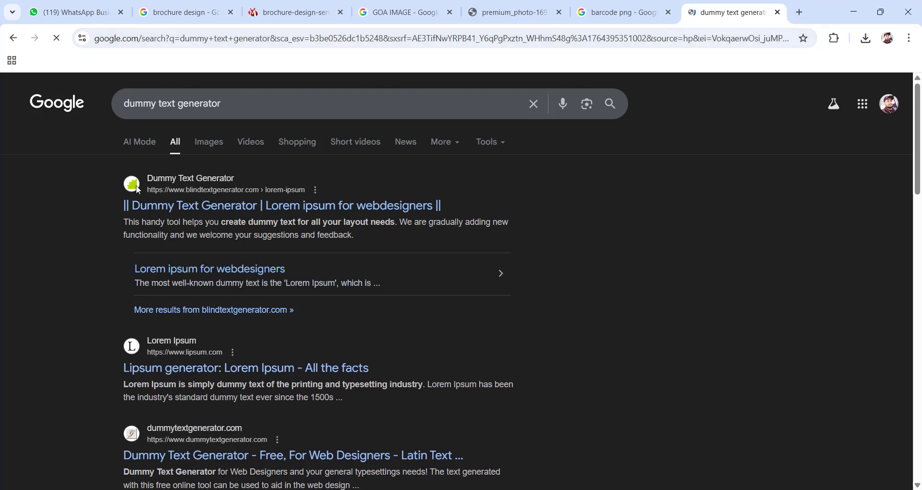
click(202, 209)
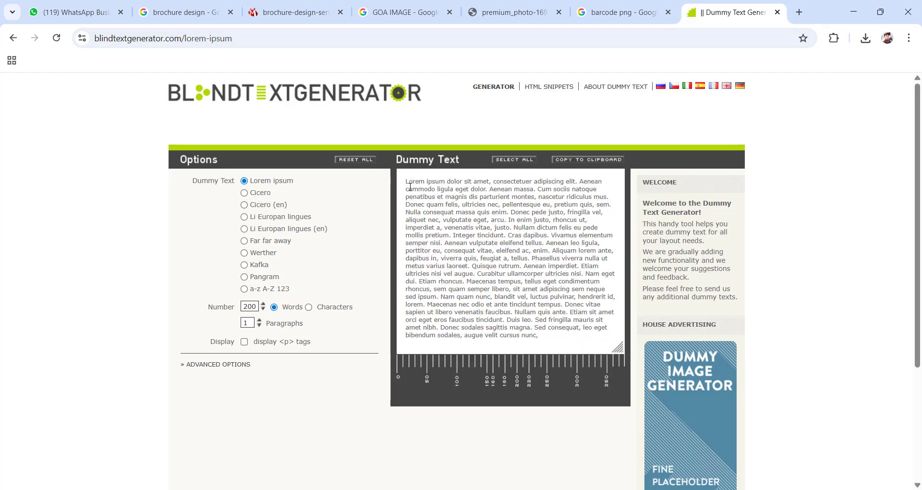
- Copy the opening Lorem ipsum passage, from its first words through "Aenean vulputate eleifend tellus."
drag(446, 219, 542, 243)
key(ctrl+c)
scroll(547, 244, down, 3)
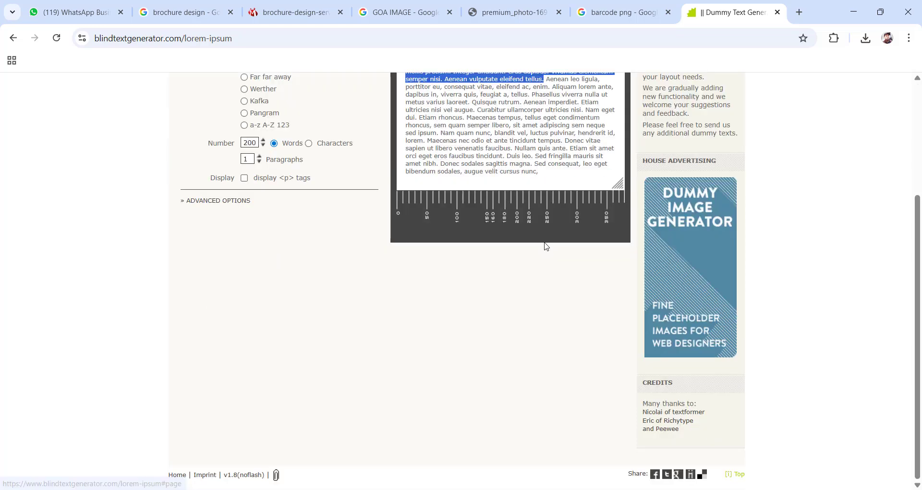
- Return to CorelDRAW and paste the copied Lorem ipsum passage as artistic text below the "We Organize Your Trip." heading
key(alt+Tab)
drag(584, 227, 574, 265)
click(575, 264)
key(ctrl+a)
key(ctrl+v)
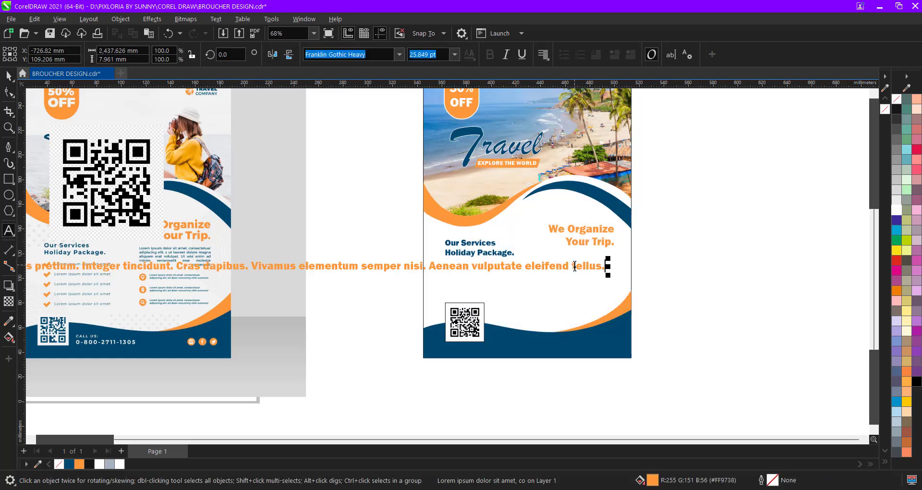
- Set the pasted Lorem ipsum text to 14 pt Franklin Gothic Book
key(ctrl+a)
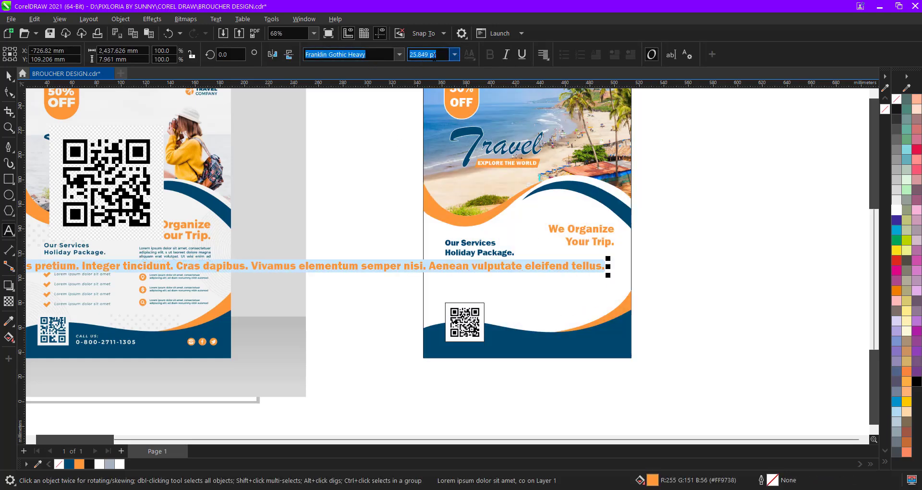
text(14)
key(Return)
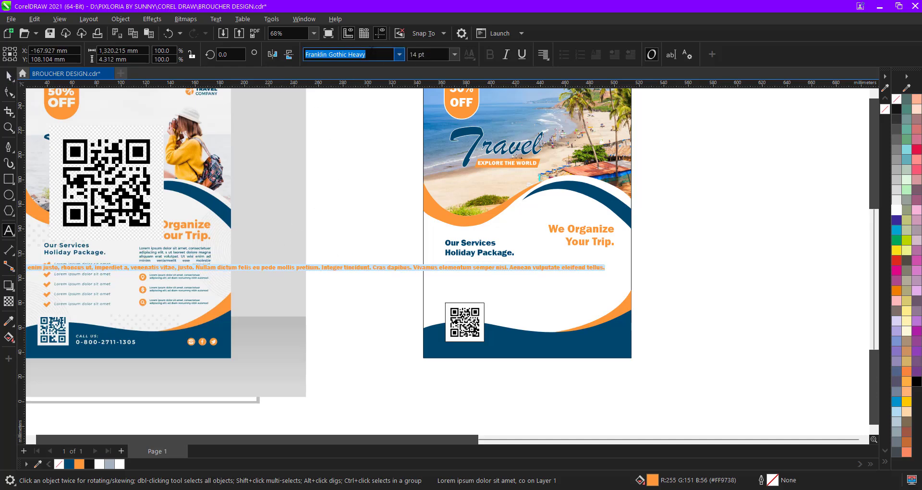
click(395, 57)
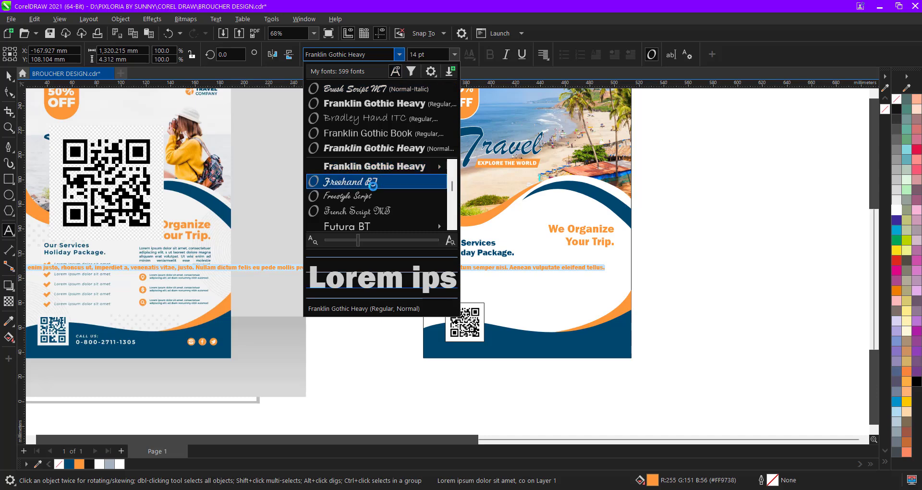
click(374, 134)
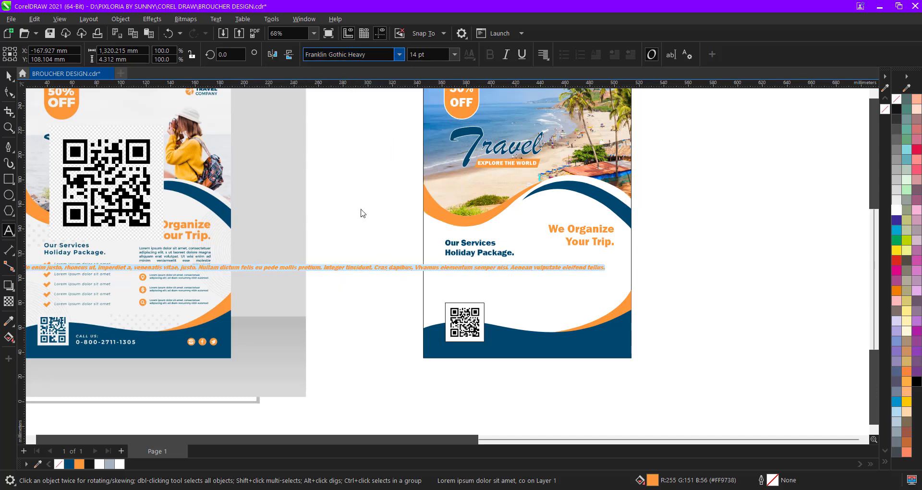
- Break the single long line of Lorem ipsum text into four lines
click(362, 269)
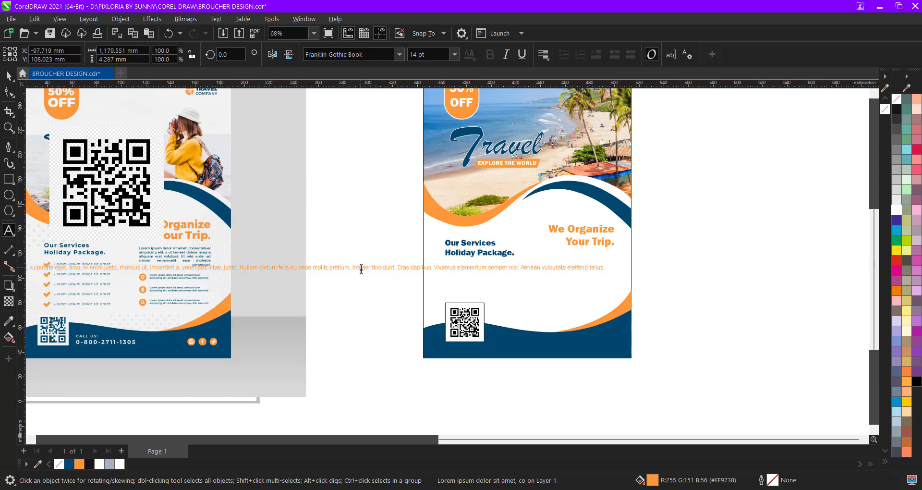
key(Return)
key(Return)
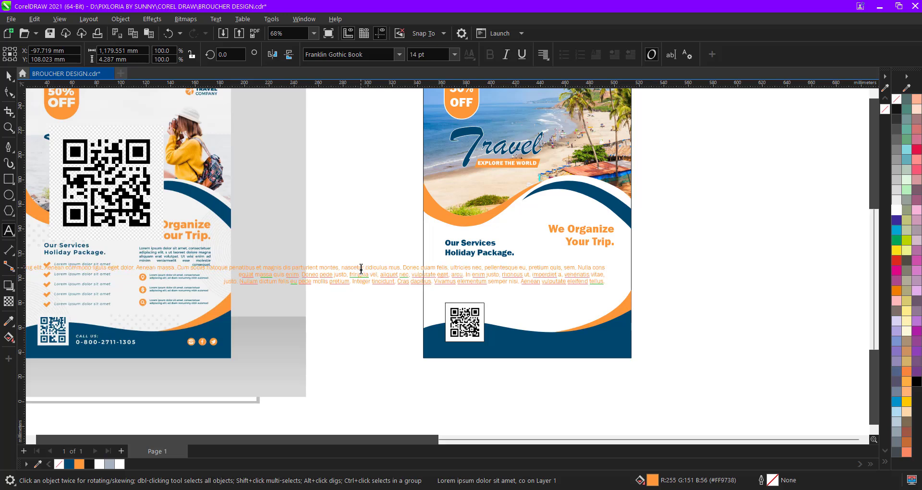
key(BackSpace)
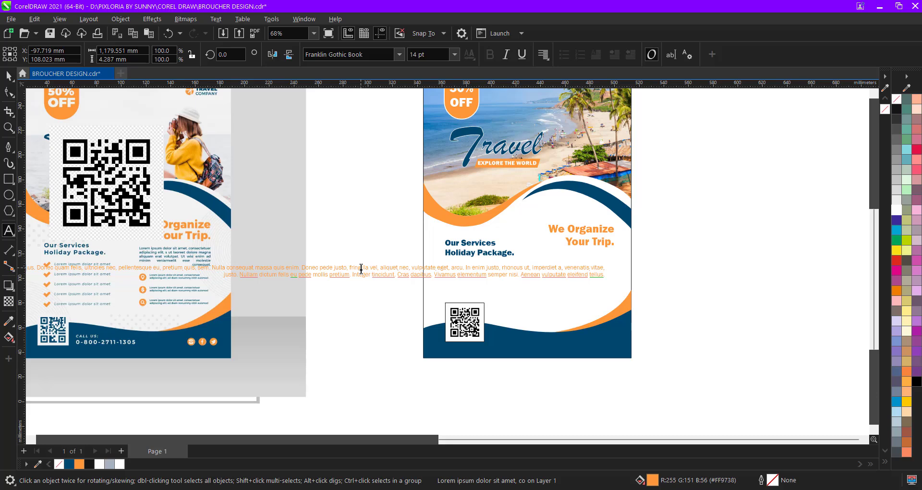
key(Return)
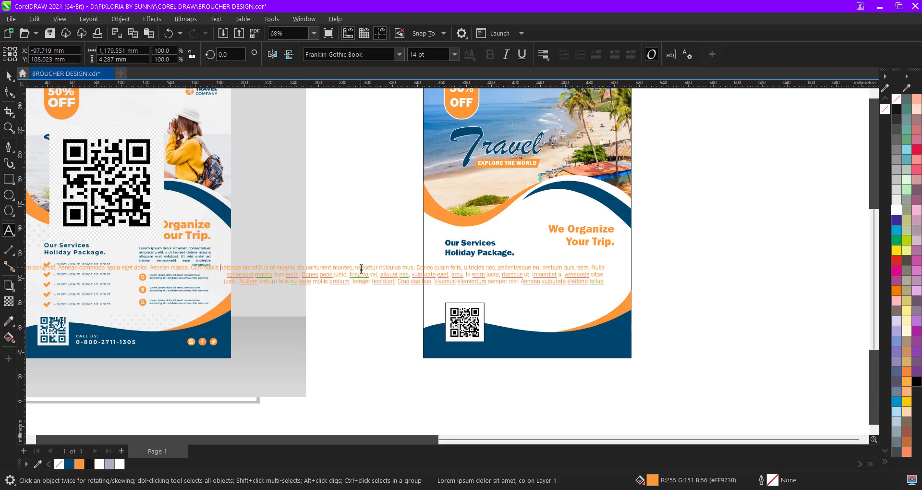
key(Return)
- Select the whole four-line Lorem ipsum paragraph and centre-align it
key(ctrl+a)
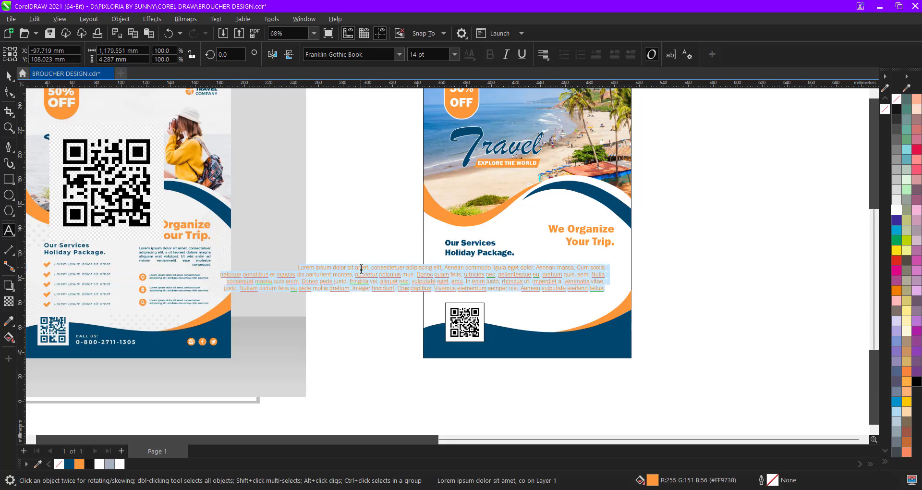
scroll(534, 276, up, 1)
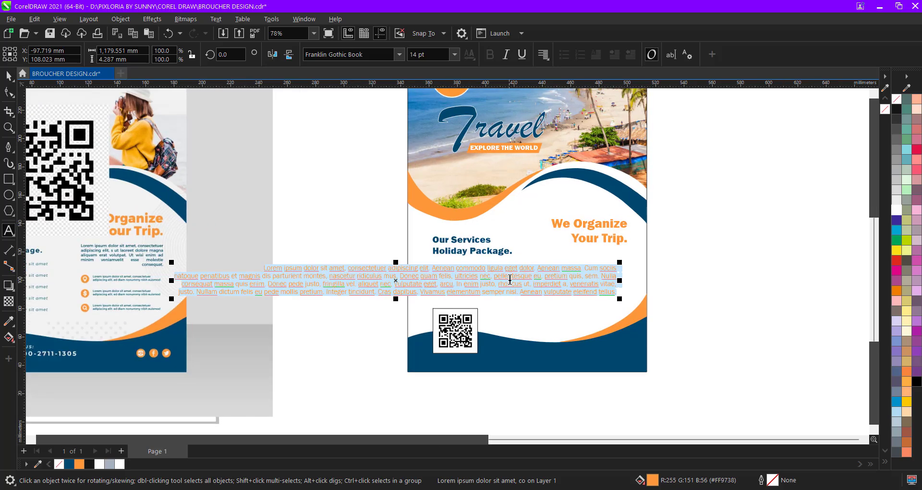
click(510, 279)
scroll(423, 269, up, 1)
scroll(466, 271, down, 1)
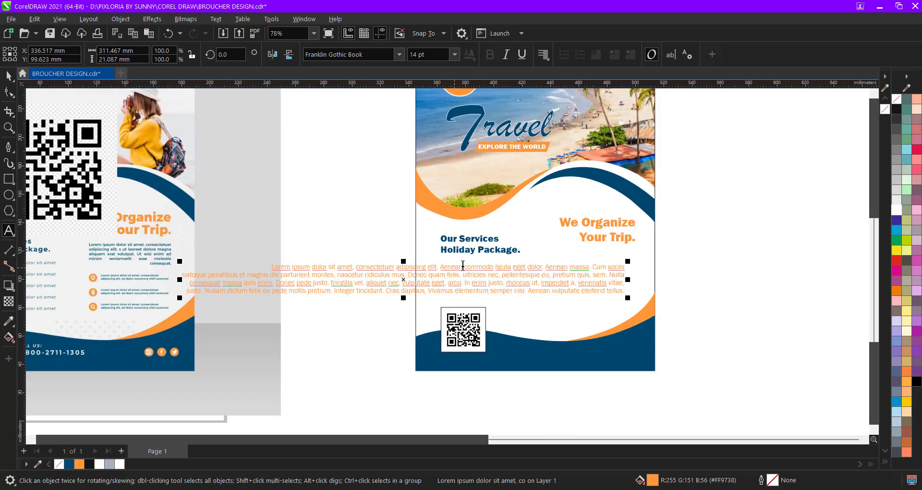
click(467, 266)
key(ctrl+a)
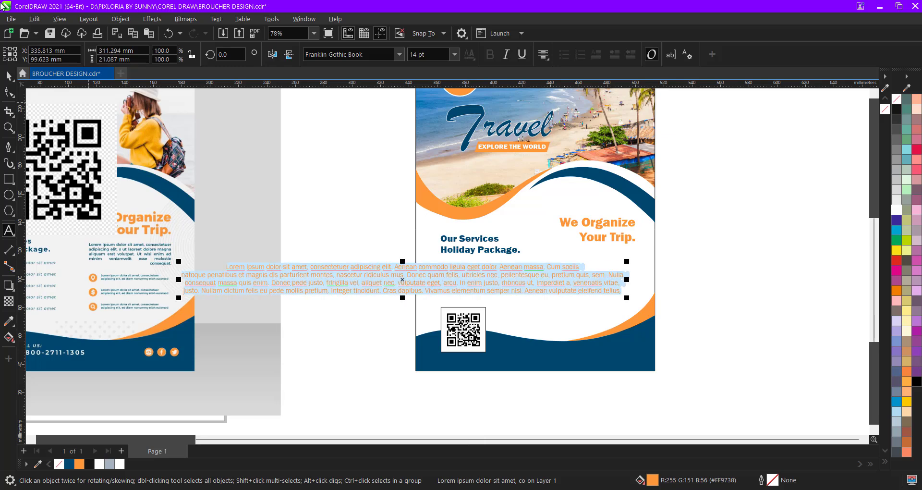
- Scale the paragraph down to about 132 mm wide and centre it horizontally on the brochure page
click(9, 76)
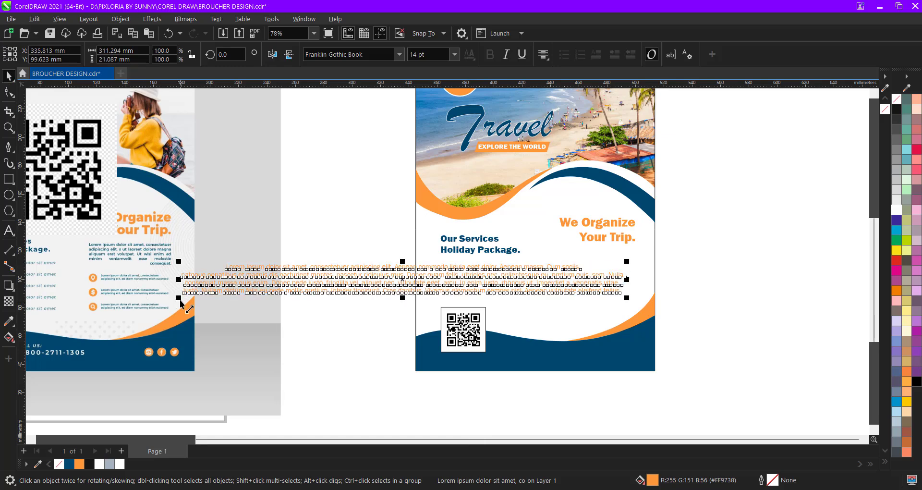
drag(181, 303, 437, 309)
shift+click(570, 300)
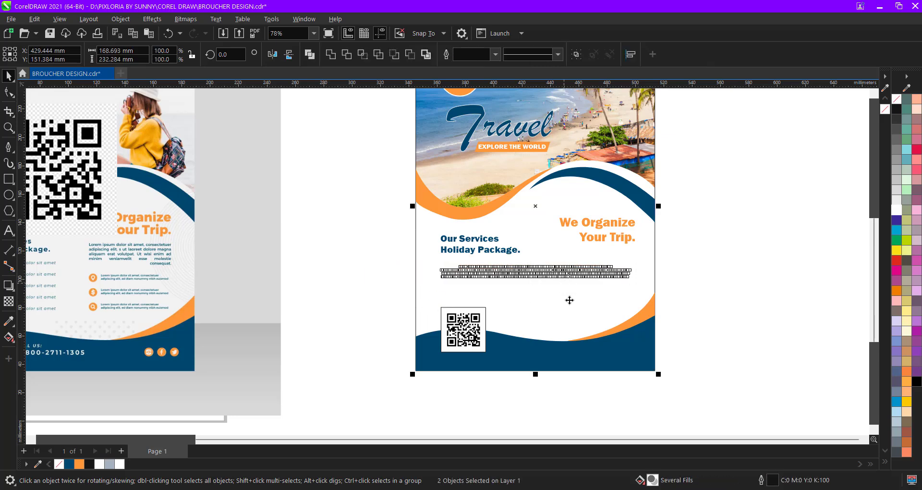
- Rebreak the paragraph's upper lines after "eget dolor." and "ridiculus mus.", joining the leftover words to the following text
scroll(576, 284, up, 2)
double_click(582, 275)
scroll(552, 250, up, 4)
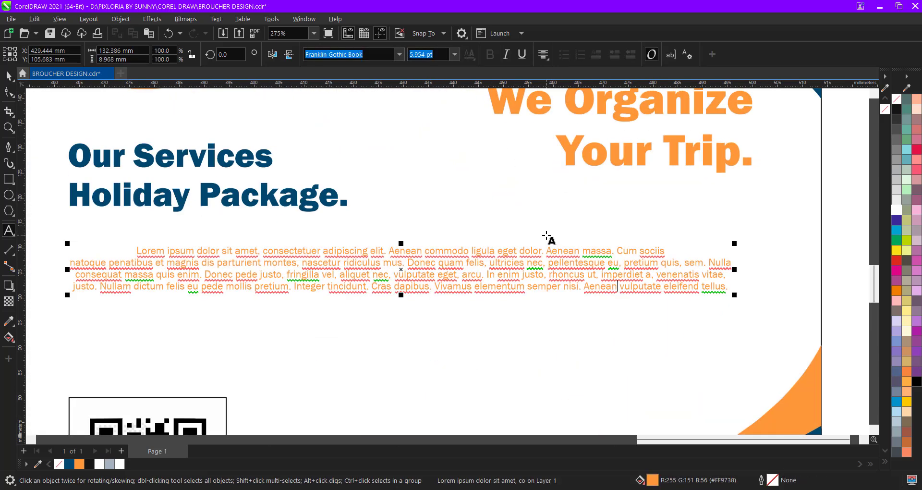
click(546, 252)
key(Return)
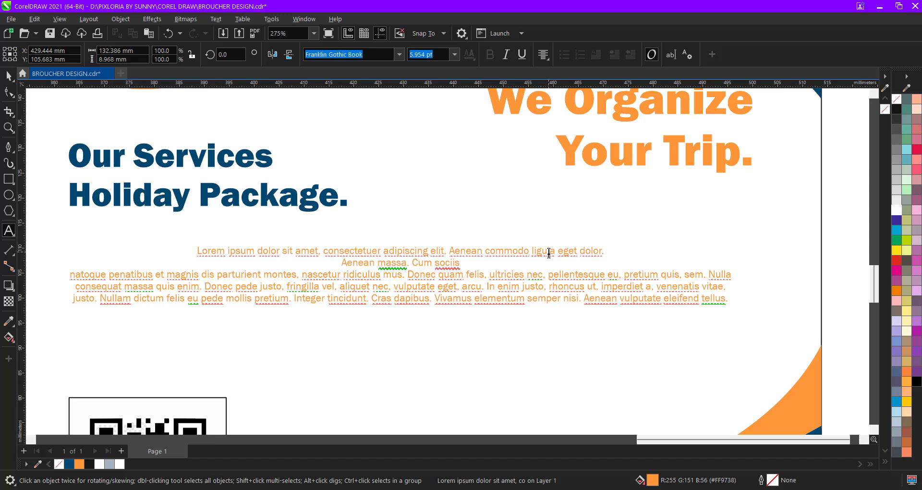
key(Down)
key(BackSpace)
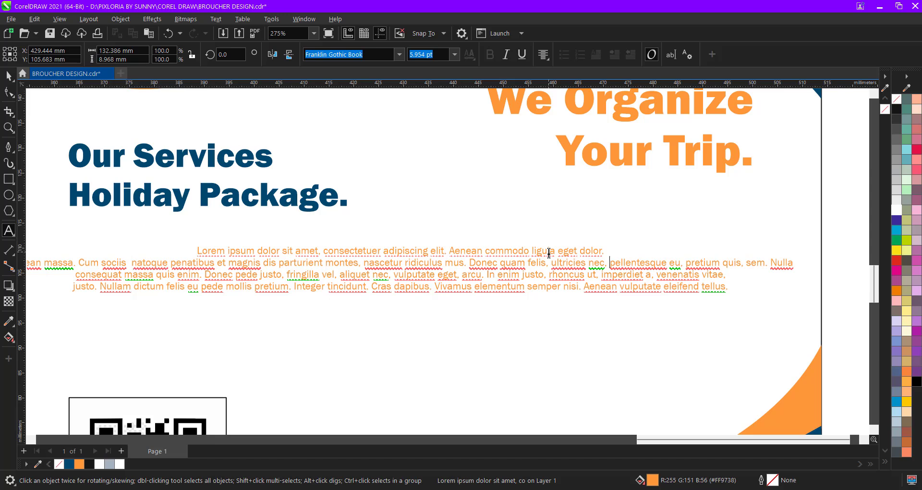
key(Return)
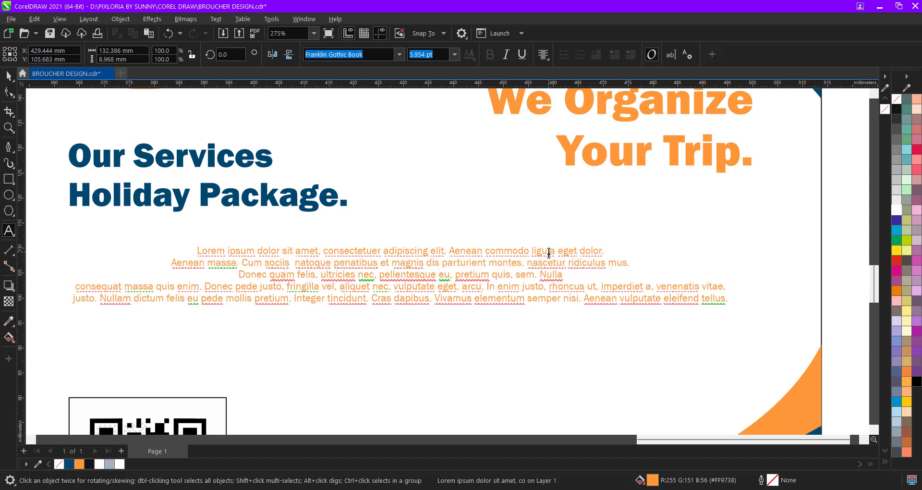
- Rebreak the paragraph's remaining text after "massa quis enim." and "Cras dapibus." to make six shorter lines
key(Down)
key(Home)
key(BackSpace)
key(ctrl+Right)
key(ctrl+Right)
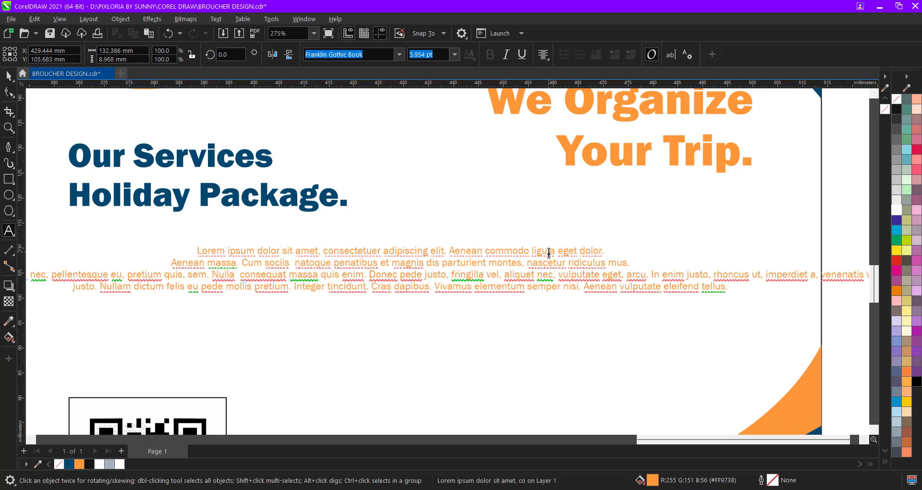
key(Return)
key(Down)
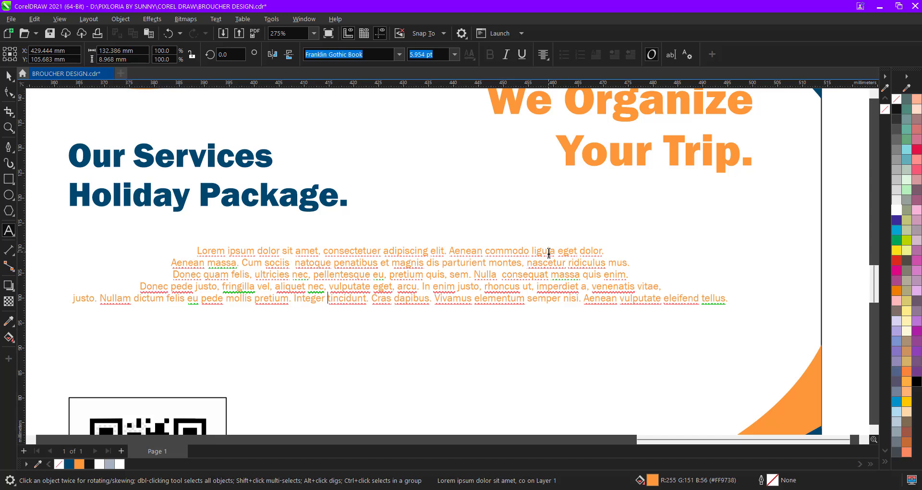
key(ctrl+Left)
key(Return)
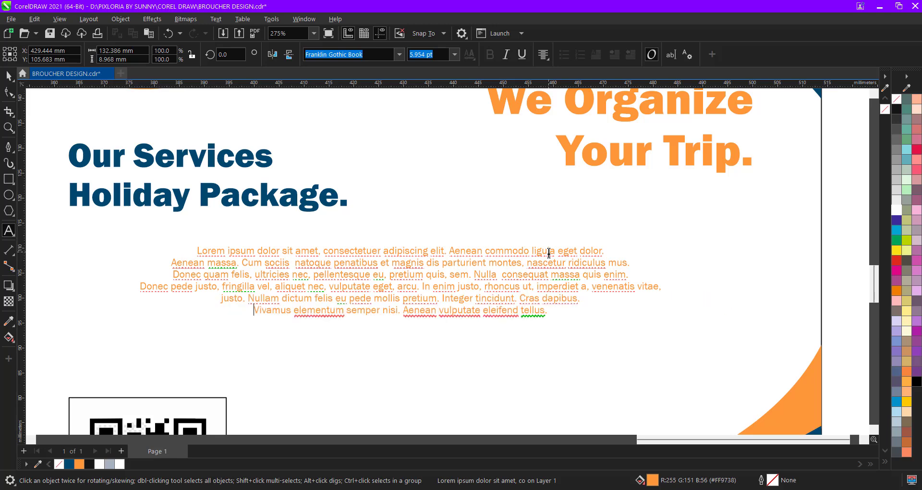
- Finish editing the paragraph text and save the brochure document
key(ctrl+a)
key(Escape)
scroll(548, 254, down, 1)
key(ctrl+space)
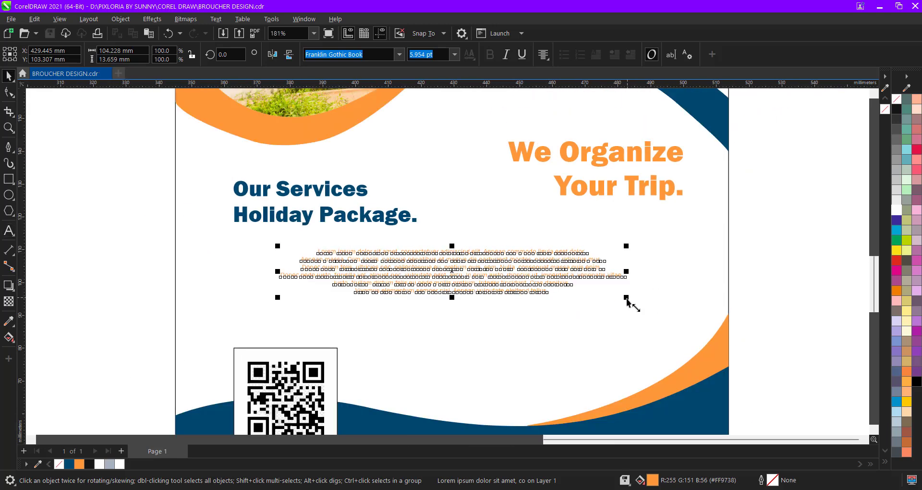
- Enlarge the six-line paragraph proportionally and centre it horizontally on the brochure page
drag(626, 297, 765, 357)
shift+click(629, 346)
key(c)
shift+click(622, 341)
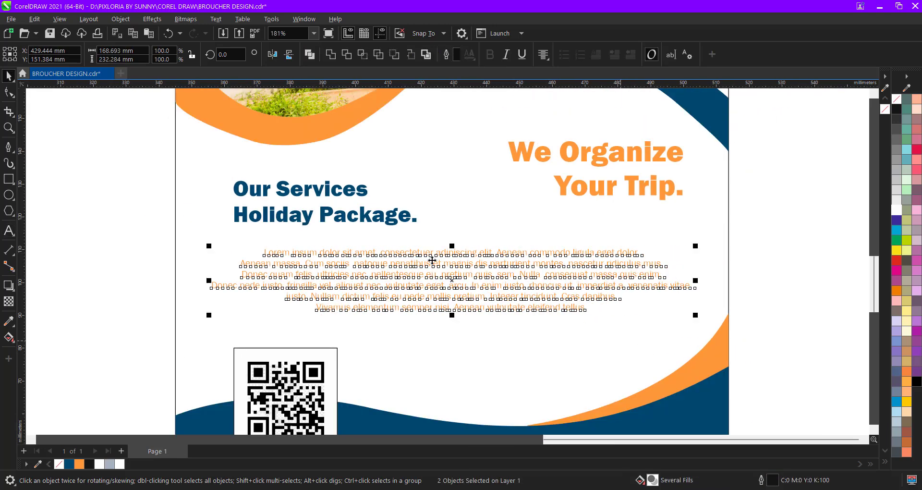
- Recolour the Lorem ipsum paragraph with the dark blue sampled from the "Holiday Package." heading
key(i)
click(393, 218)
scroll(433, 272, down, 6)
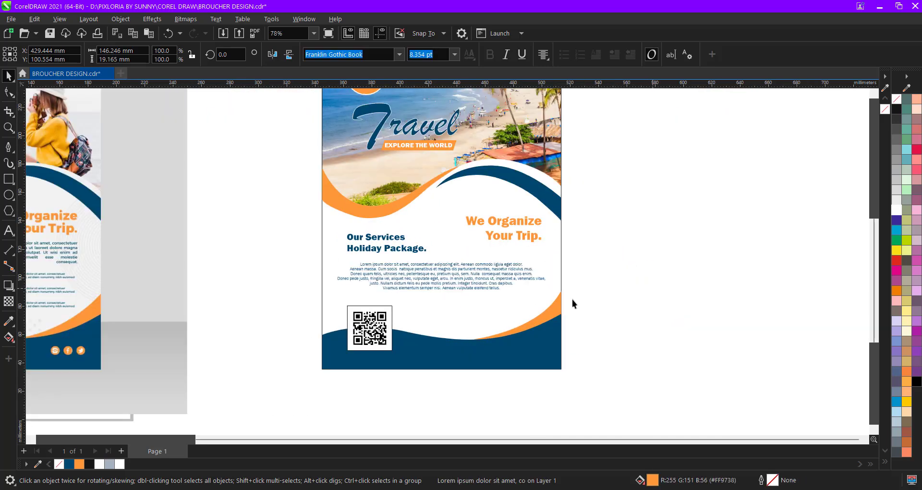
click(572, 299)
scroll(501, 316, down, 3)
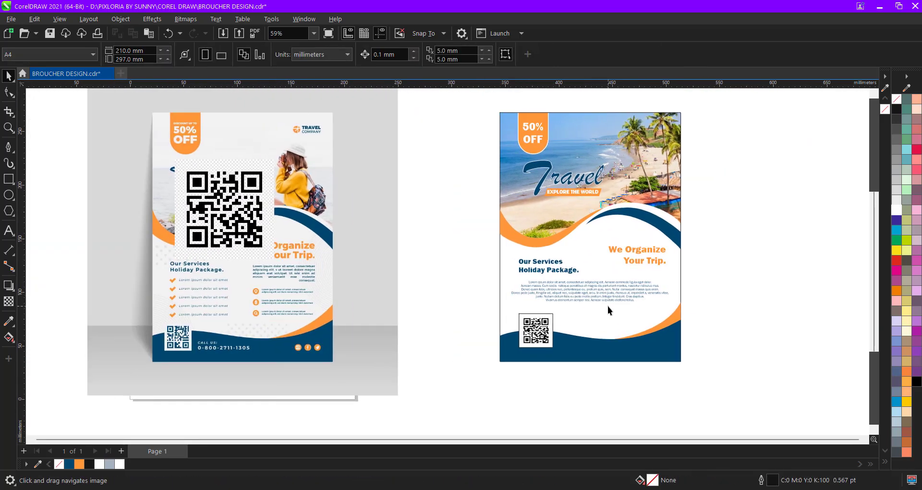
- Slightly increase the line spacing of the Lorem ipsum paragraph with the Shape tool and deselect it
click(432, 294)
scroll(538, 290, up, 2)
scroll(538, 290, up, 4)
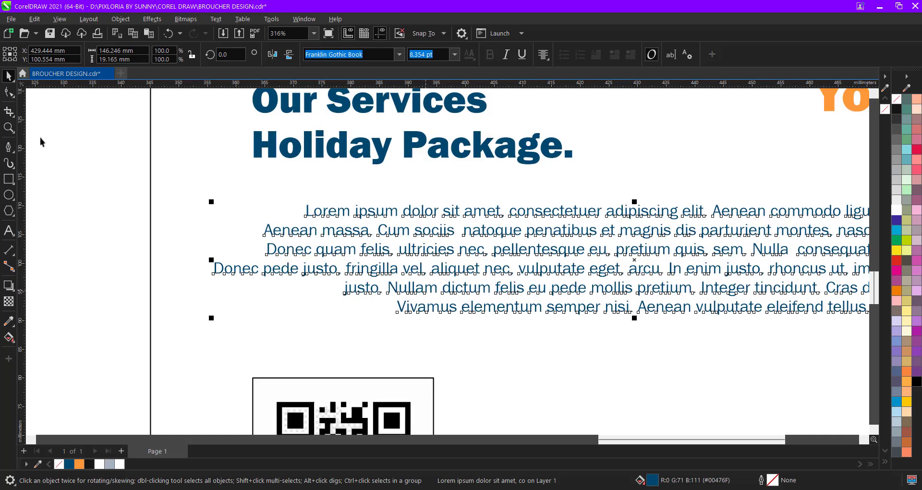
click(10, 93)
drag(210, 319, 204, 351)
scroll(268, 259, down, 5)
key(space)
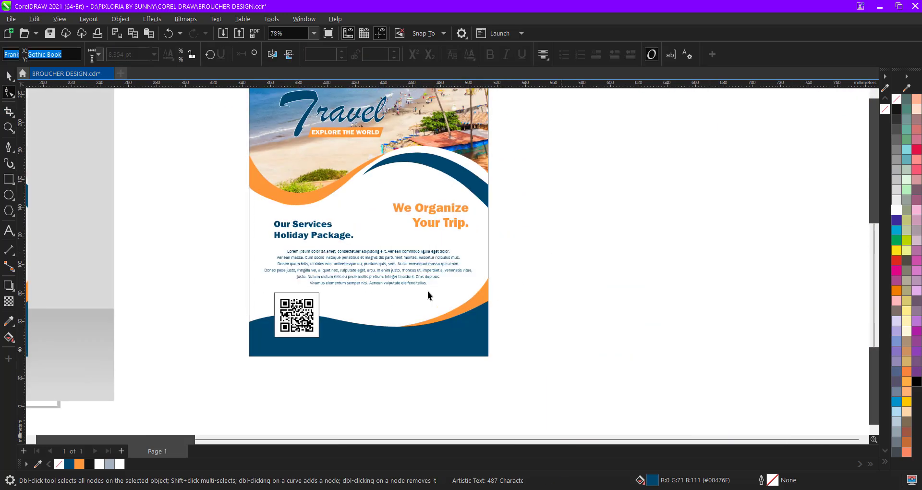
scroll(427, 291, down, 2)
click(490, 282)
- Save the brochure document
drag(346, 265, 478, 310)
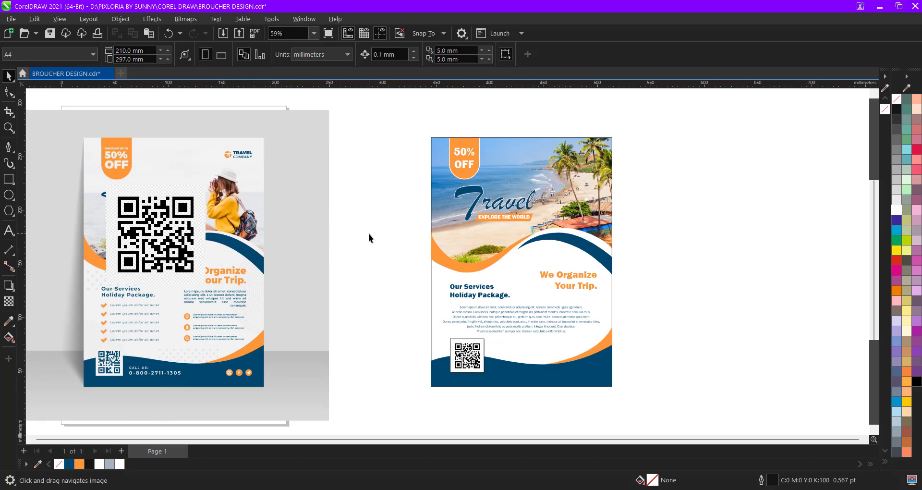
drag(360, 310, 375, 307)
key(ctrl+s)
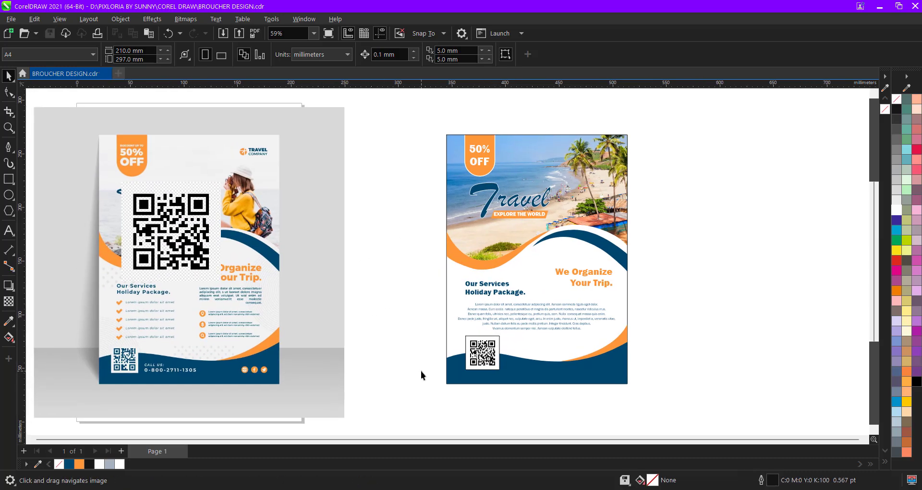
- Delete the large QR code bitmap covering the reference brochure
drag(337, 347, 364, 348)
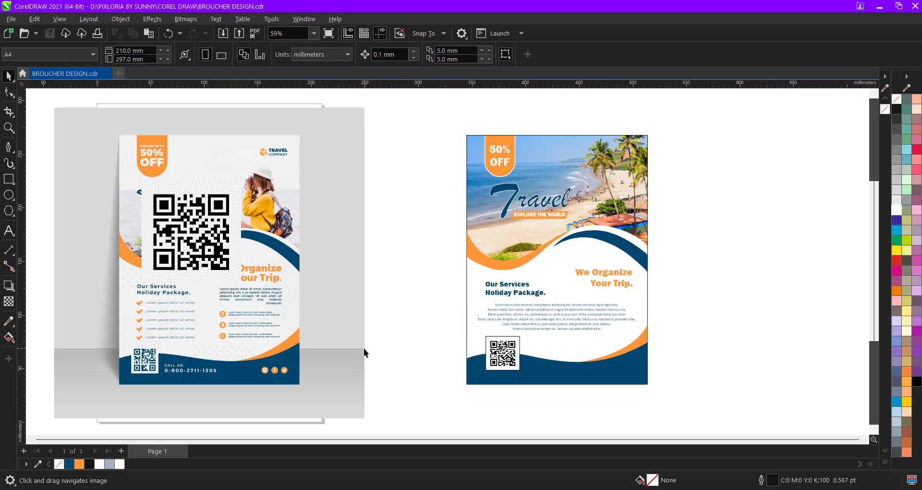
click(189, 229)
key(Delete)
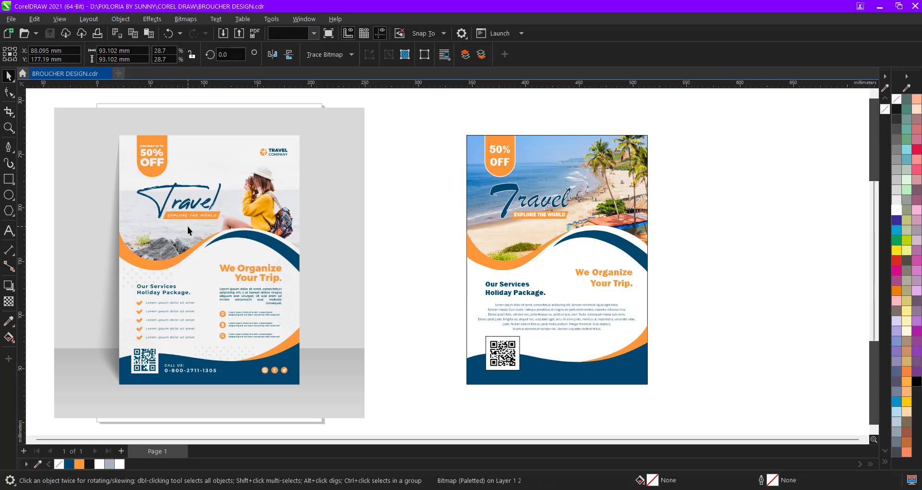